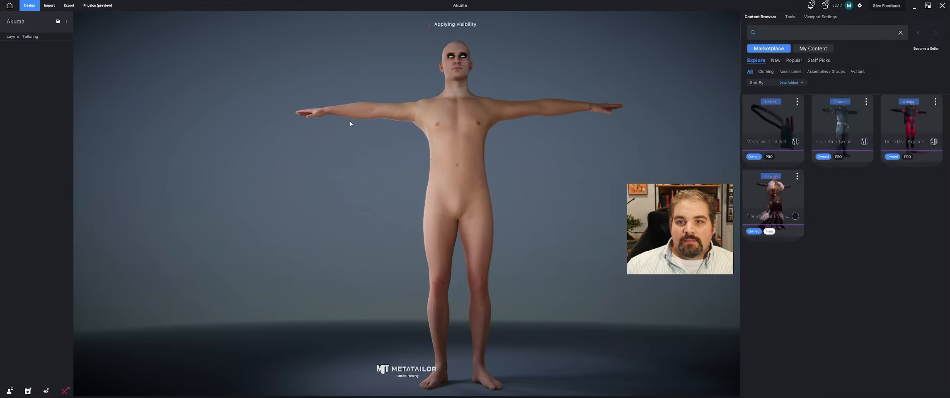
- Import the Gi Pants FBX file from the Akuma Mod folder as a cloth or accessory item
left_click(49, 5)
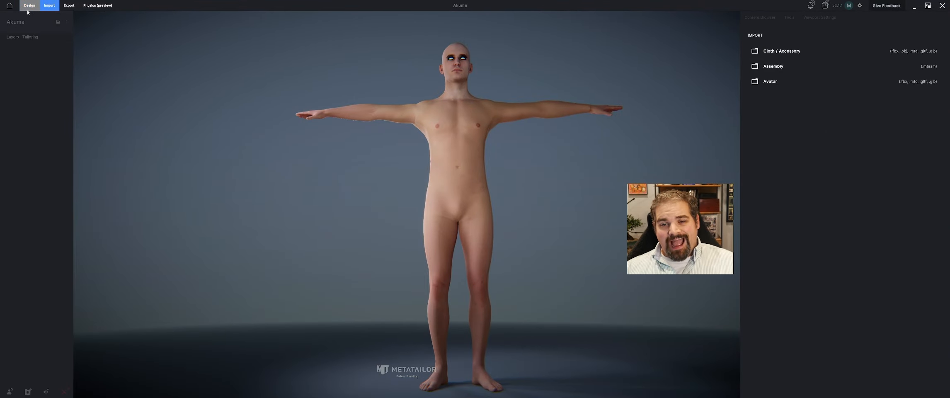
left_click(794, 54)
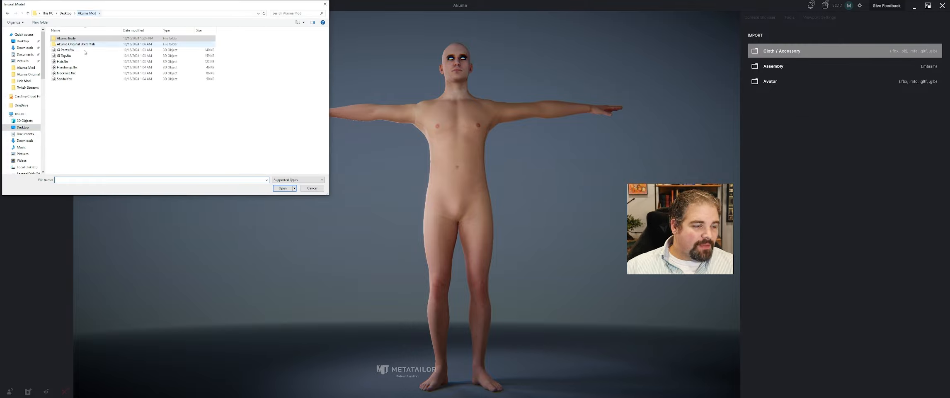
left_click(65, 50)
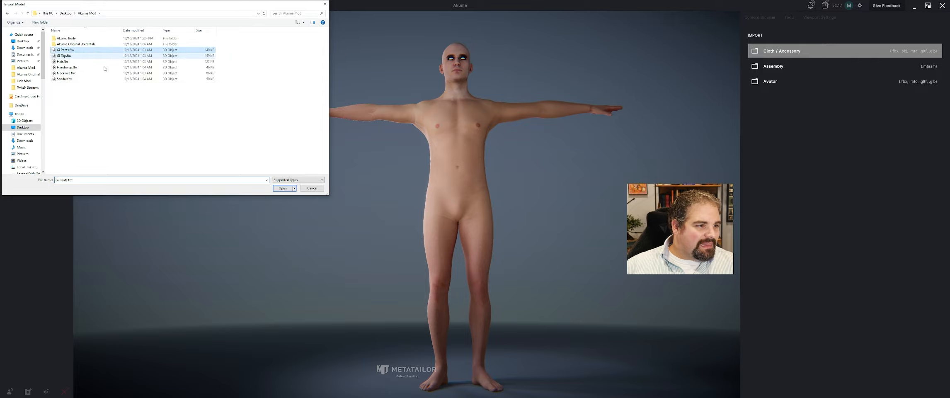
left_click(282, 187)
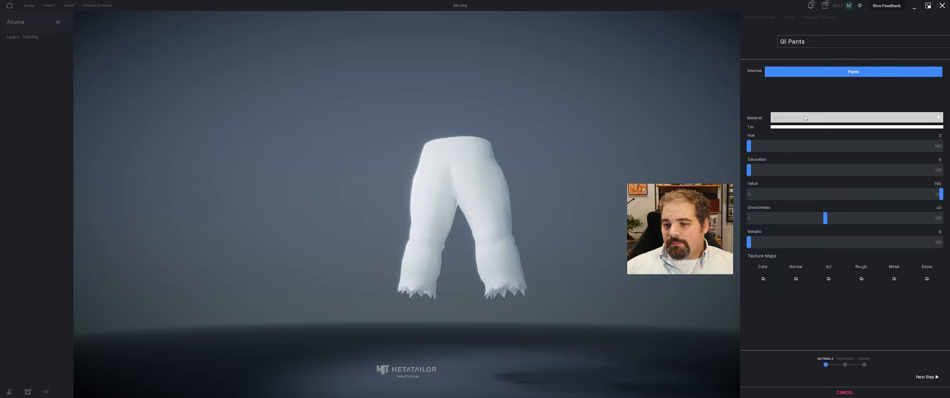
- Assign the first gouki_tex1 image from the Akuma Original Sketchfab folder as the pants' color map
left_click(763, 279)
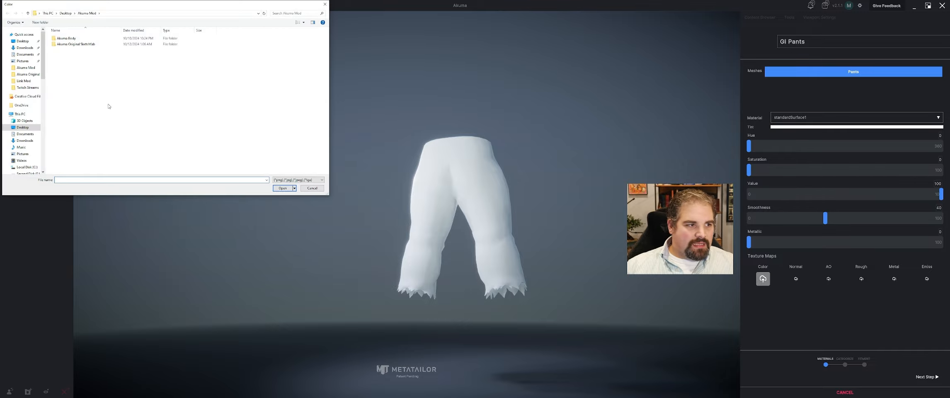
left_click(84, 40)
double_click(84, 38)
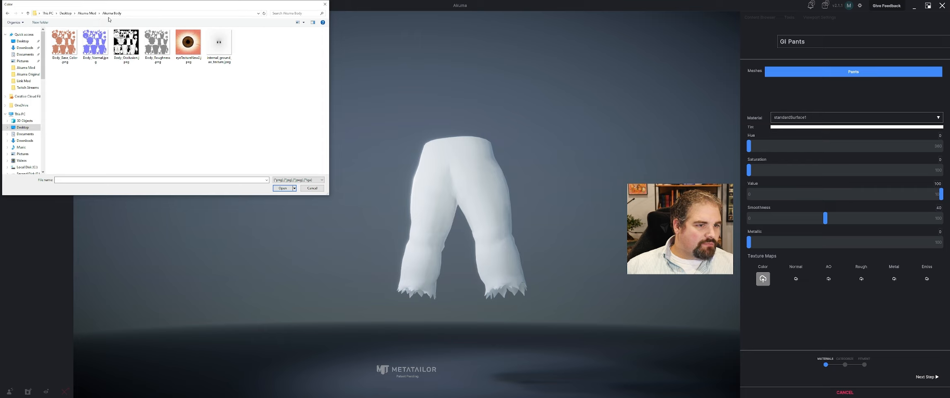
left_click(87, 13)
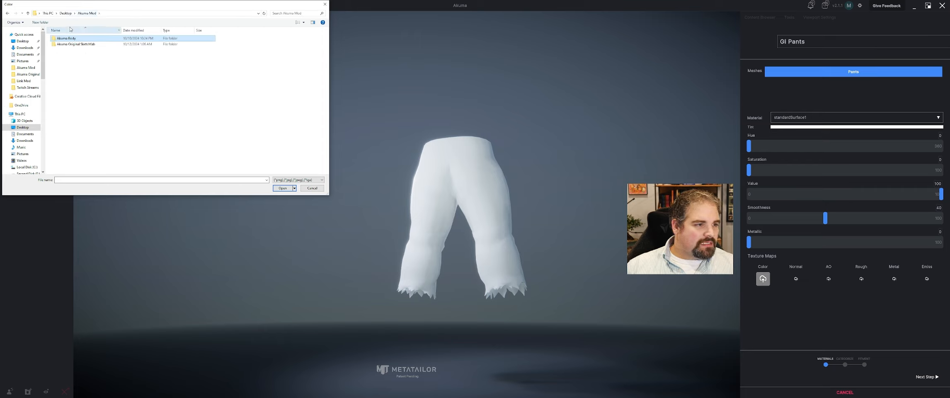
double_click(76, 44)
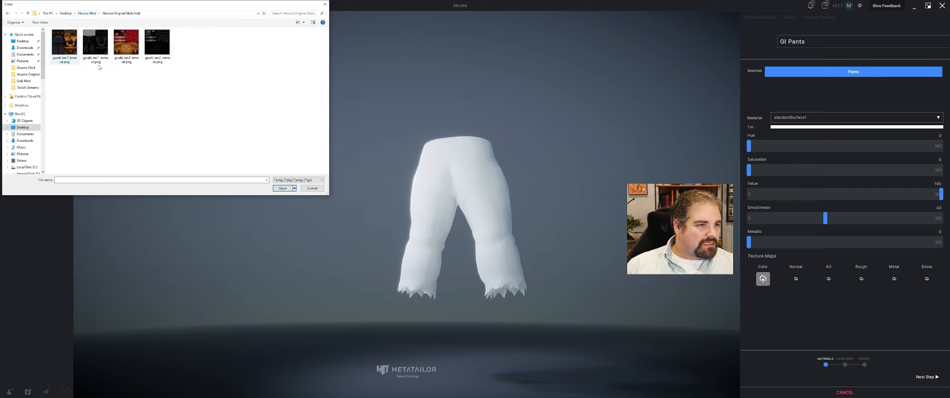
left_click(68, 52)
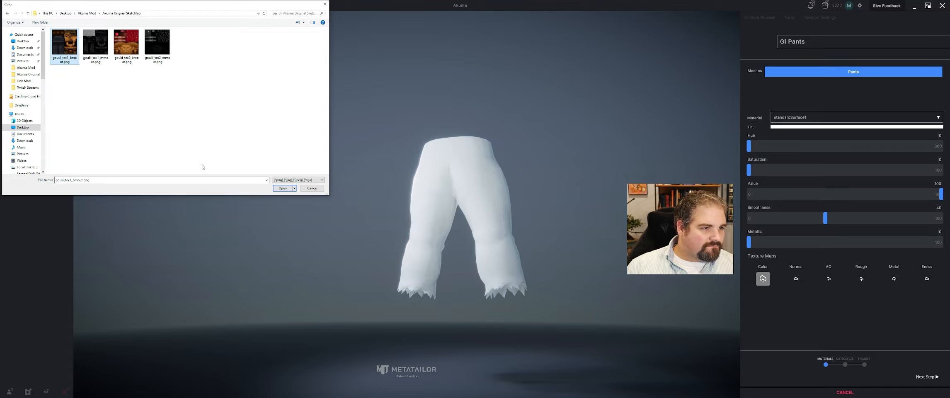
left_click(286, 189)
left_click_drag(489, 205, 339, 198)
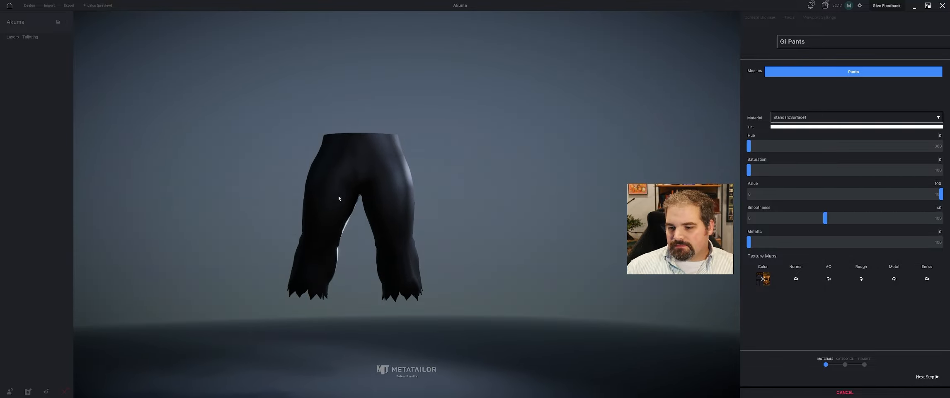
- Assign the second, darker gouki_tex1 image as the pants' roughness map and inspect the result from several sides
left_click(796, 275)
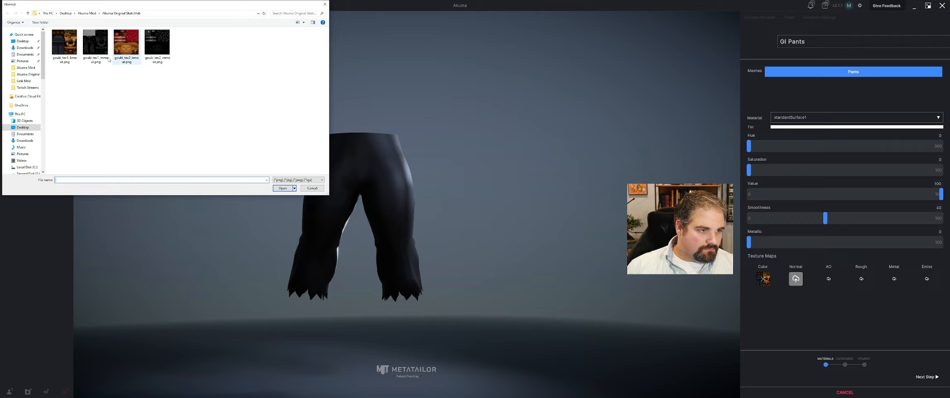
left_click(318, 190)
left_click(861, 278)
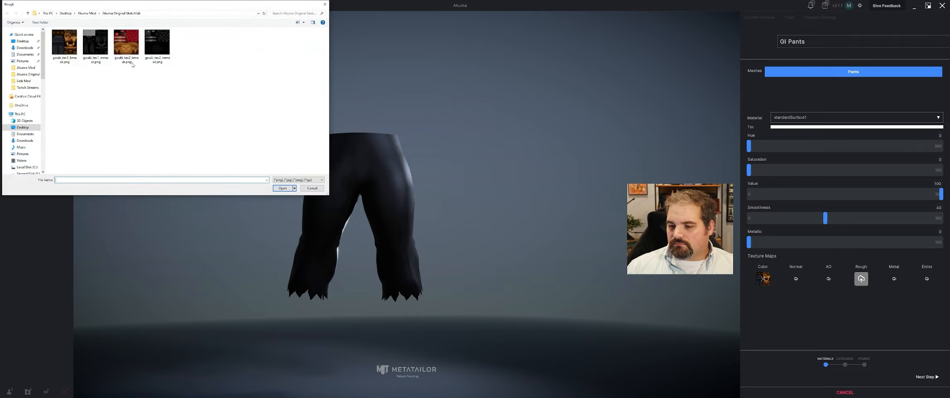
left_click(103, 52)
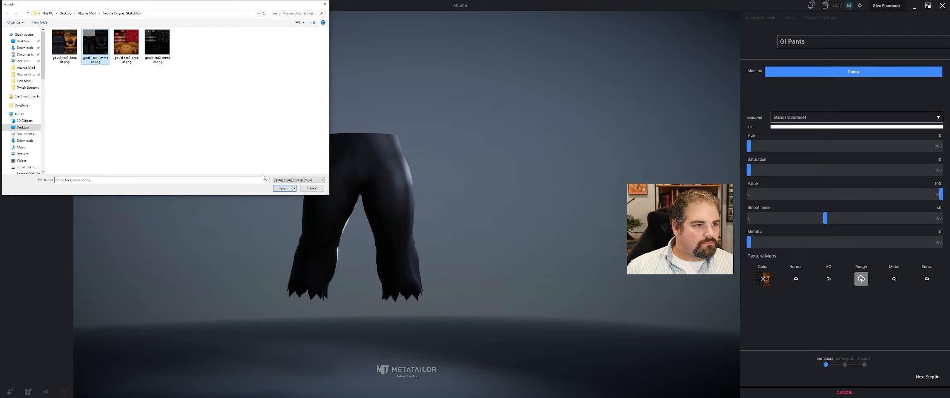
left_click(281, 188)
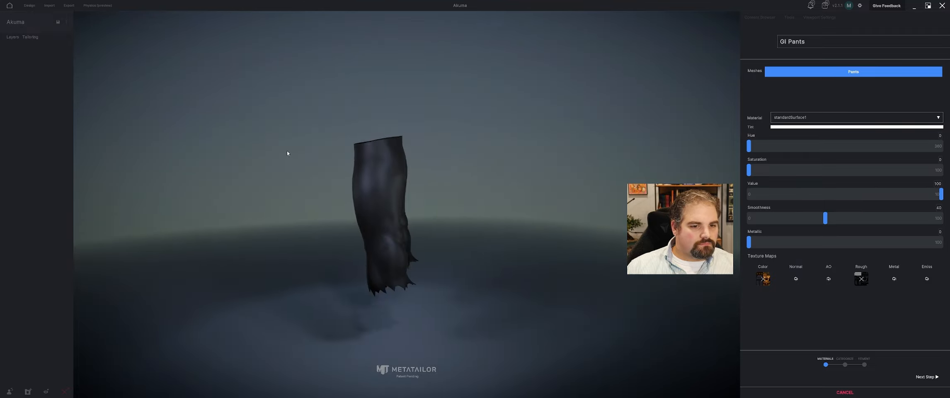
left_click_drag(379, 170, 443, 83)
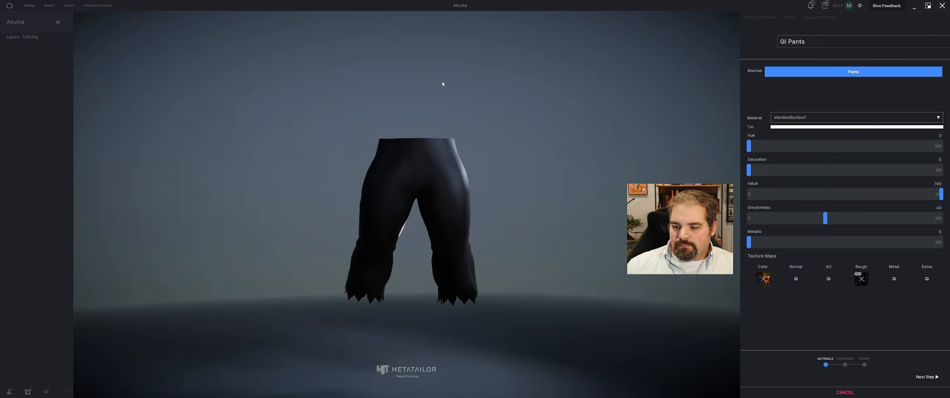
left_click_drag(407, 155, 816, 113)
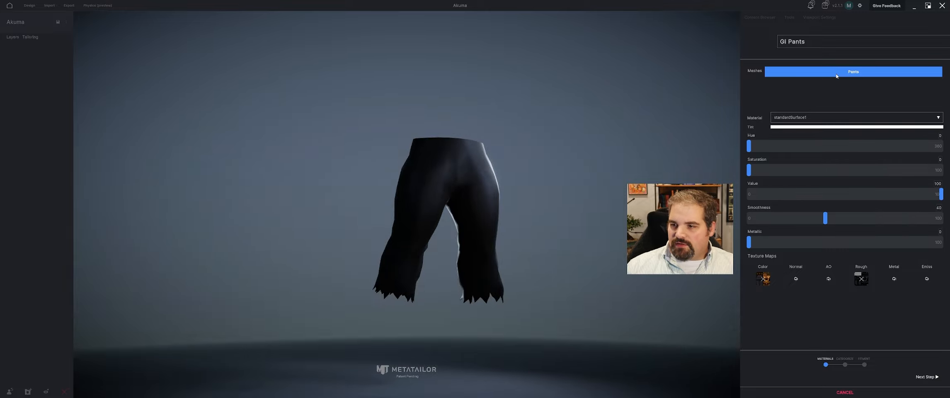
- Categorize the imported cloth item as Pants and proceed to its fitment
left_click(927, 376)
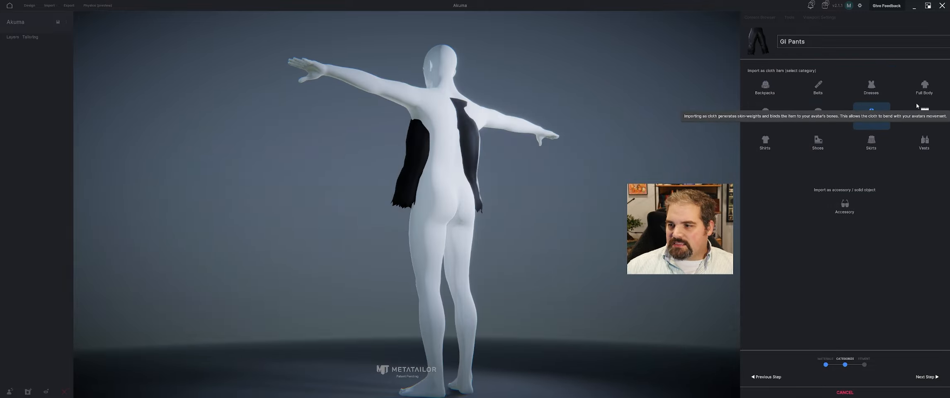
left_click(924, 116)
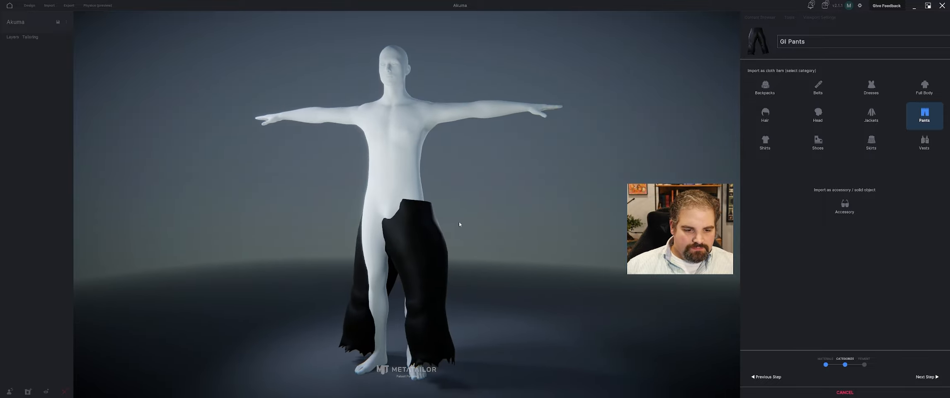
left_click(926, 377)
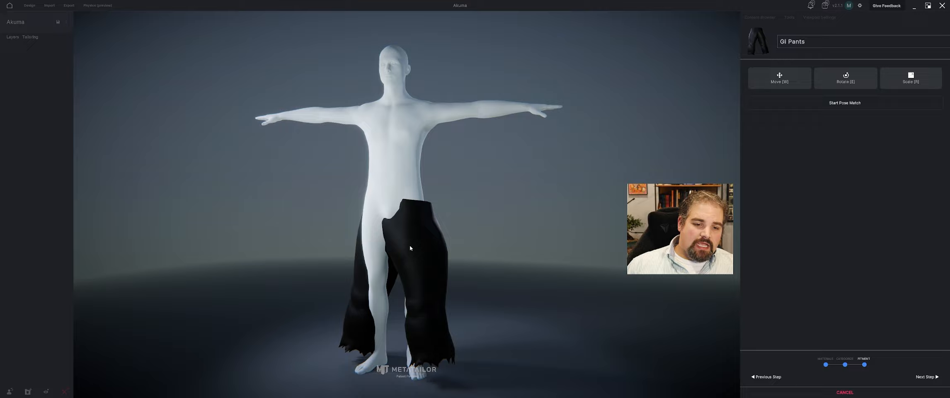
- Rotate the pants about the vertical axis to face the avatar's front and move them into line with its hips
key("e")
left_click_drag(408, 289, 364, 282)
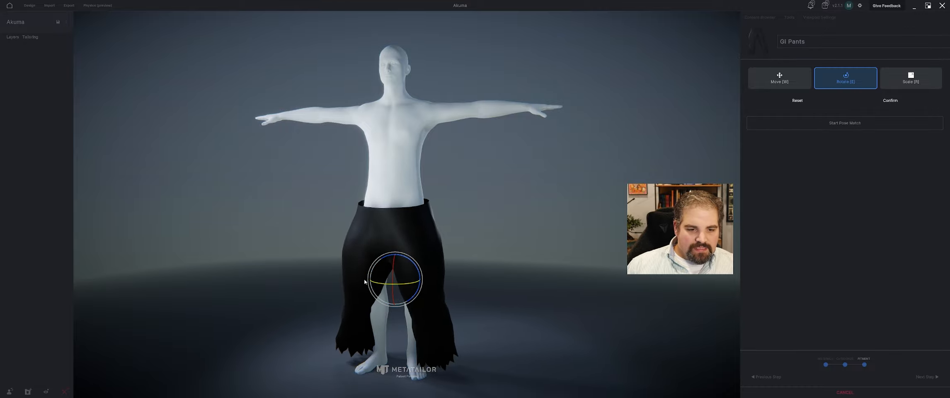
left_click_drag(448, 234, 490, 268)
key("w")
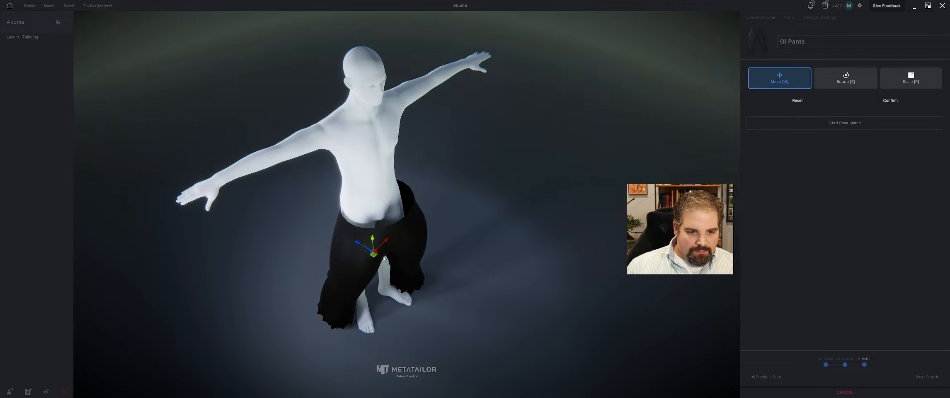
left_click_drag(361, 249, 349, 242)
left_click_drag(402, 267, 358, 247)
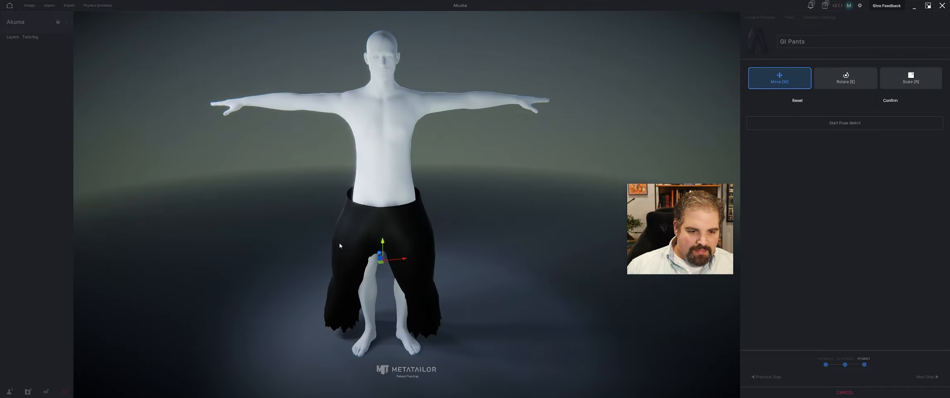
- Fine-tune the pants' rotation and scale them down towards the avatar's waist and leg size
key("e")
left_click_drag(397, 271, 378, 244)
key("r")
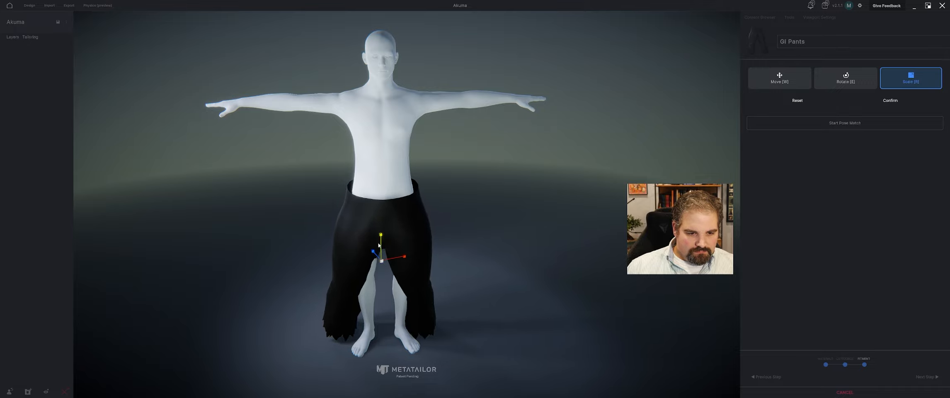
mouse_move(368, 261)
middle_mouse_down()
mouse_move(408, 252)
mouse_move(375, 250)
middle_mouse_up()
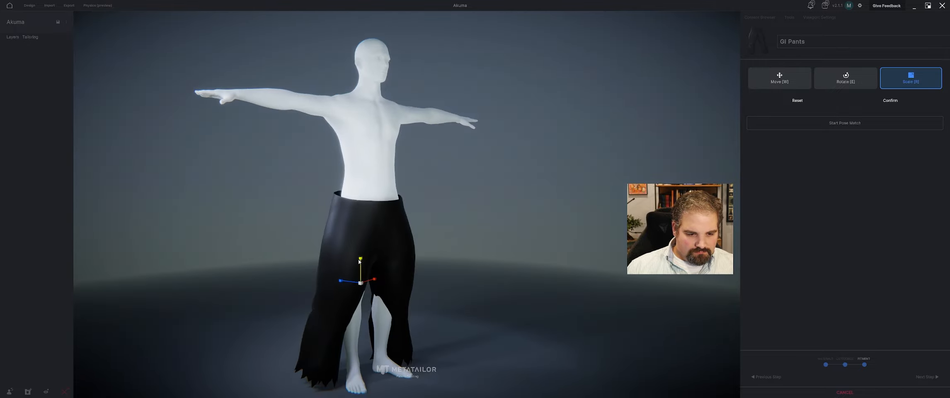
left_click_drag(360, 262, 364, 276)
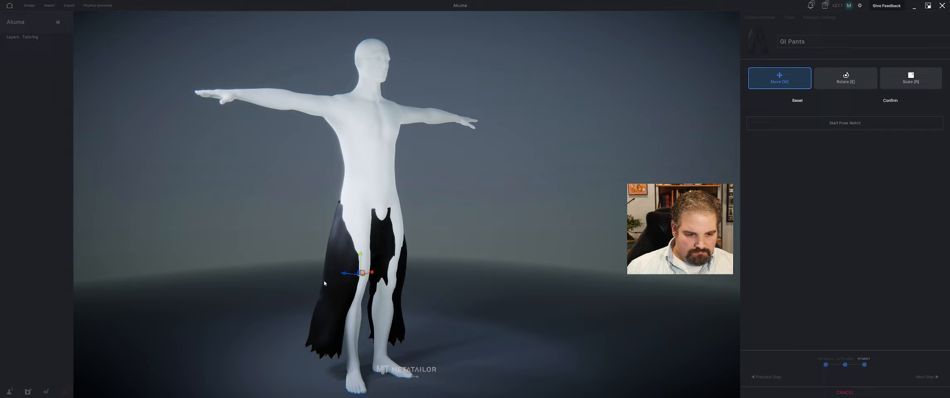
- Move the pants sideways and front to back until they are centered on the avatar's hips, and confirm the placement
middle_click_drag(311, 272, 339, 262)
left_click_drag(395, 269, 390, 266)
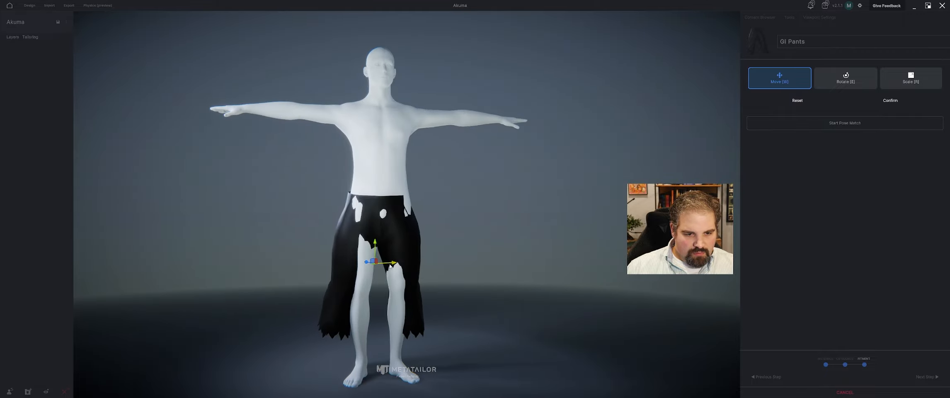
middle_click_drag(391, 266, 359, 273)
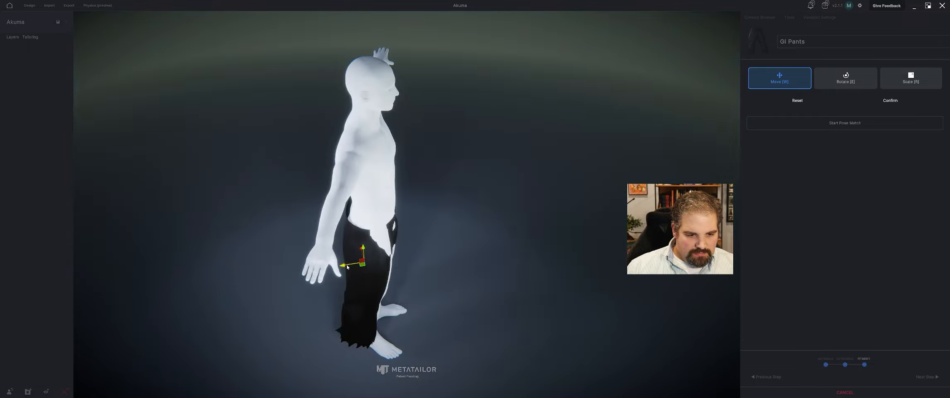
left_click_drag(347, 267, 349, 267)
middle_click_drag(404, 290, 450, 242)
left_click(890, 101)
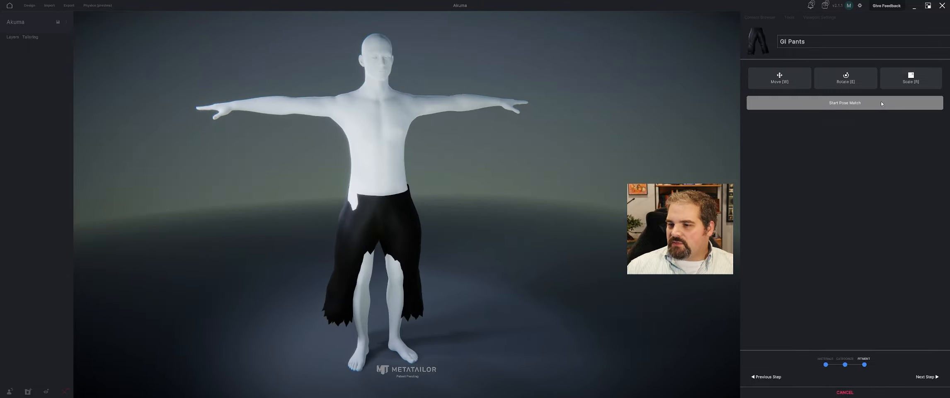
- Start the pose match and move the avatar's knees, ankles and toes outward with X mirroring so its legs fill the gi pants
left_click(858, 104)
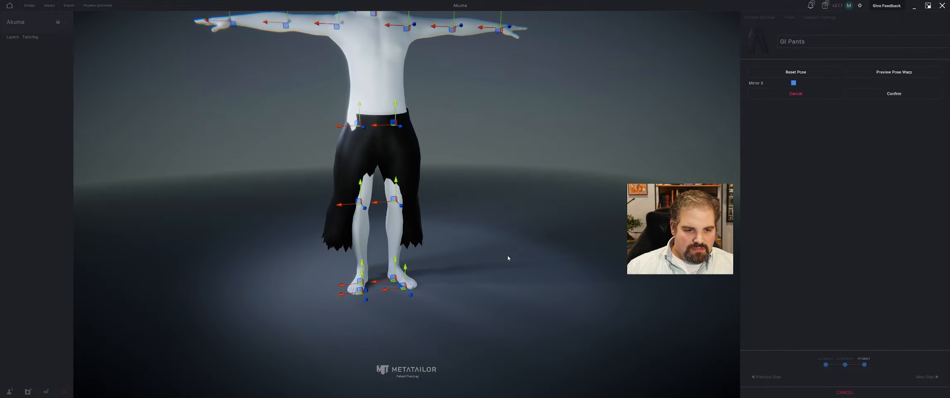
left_click_drag(382, 223, 375, 224)
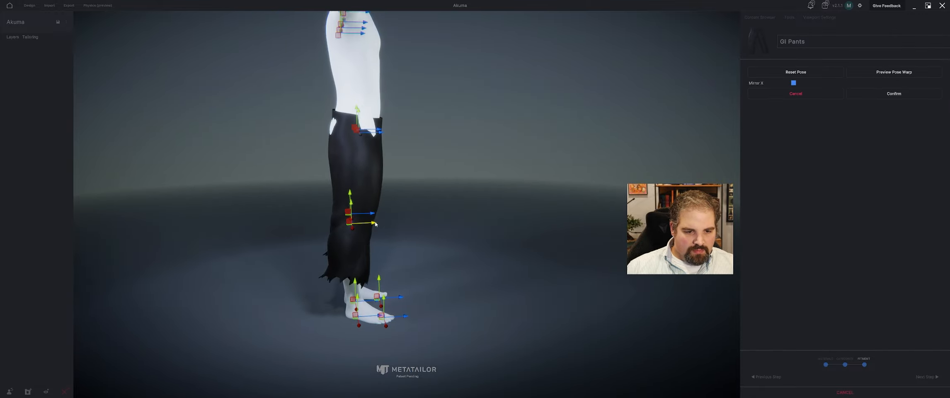
middle_click_drag(380, 289, 342, 268)
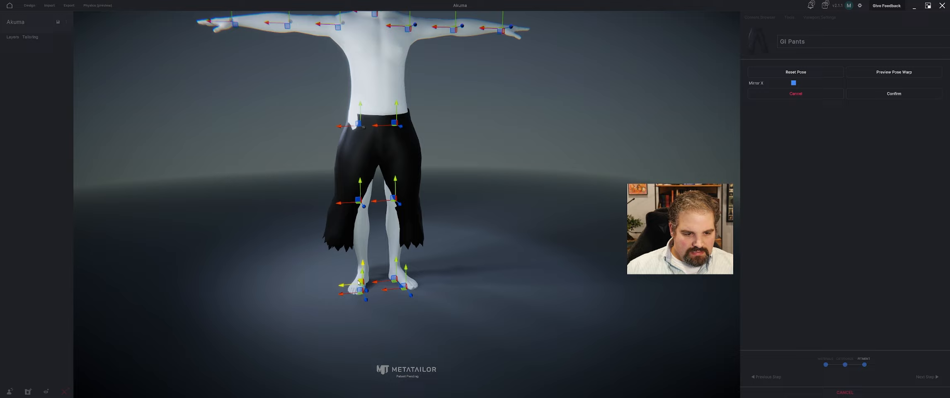
left_click_drag(345, 285, 327, 285)
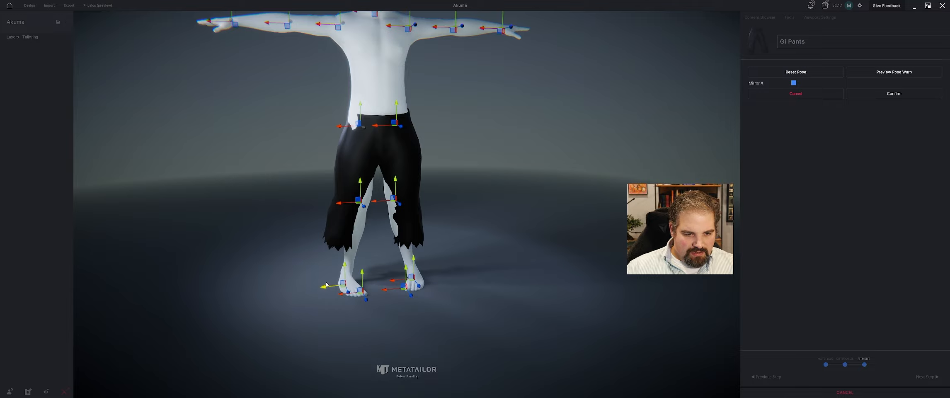
left_click_drag(347, 206, 333, 205)
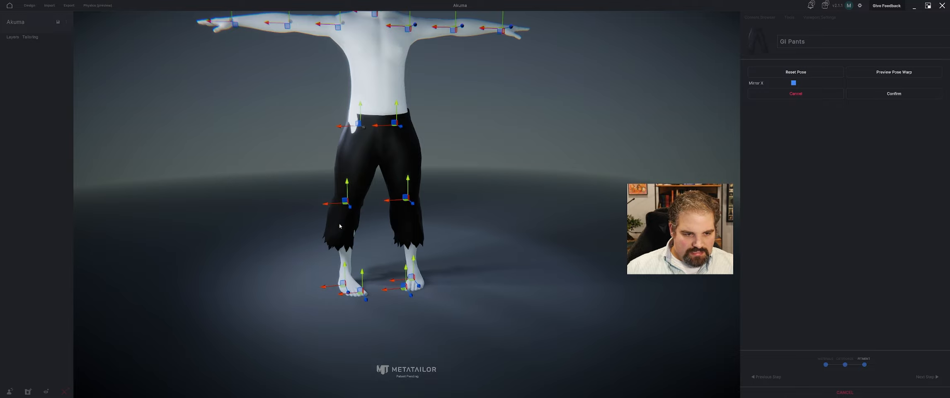
left_click_drag(342, 294, 309, 292)
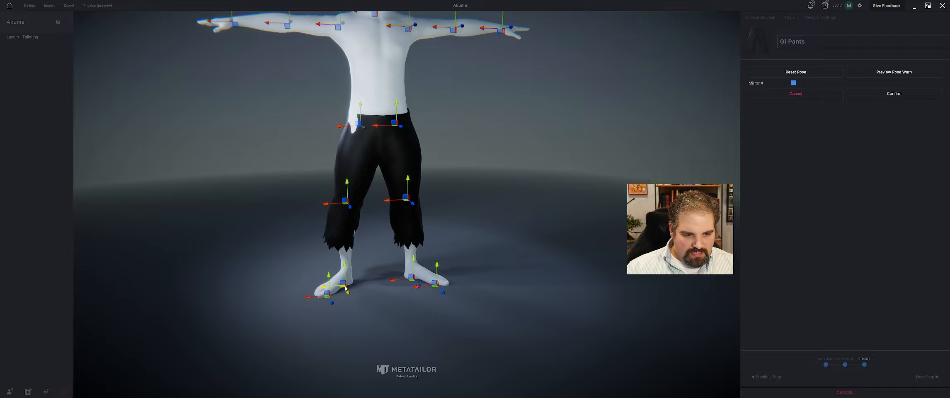
- Shift the ankle joints slightly further outward, confirm the pose match and complete the pants' fitment
middle_click_drag(317, 302, 437, 315)
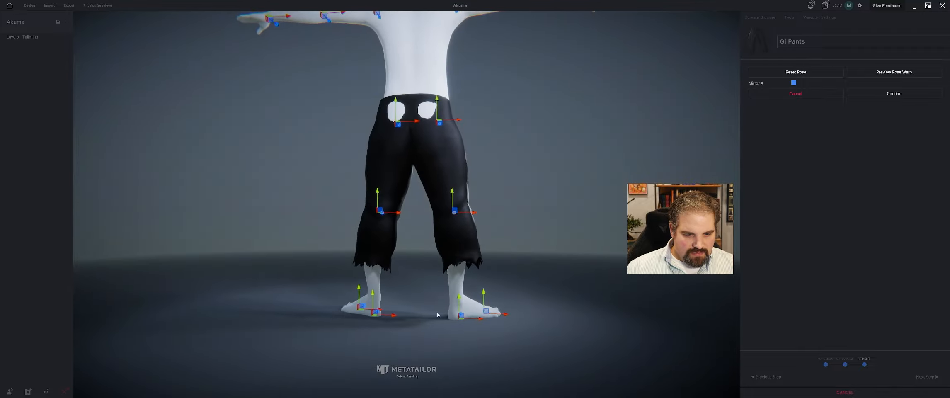
left_click_drag(478, 322, 492, 319)
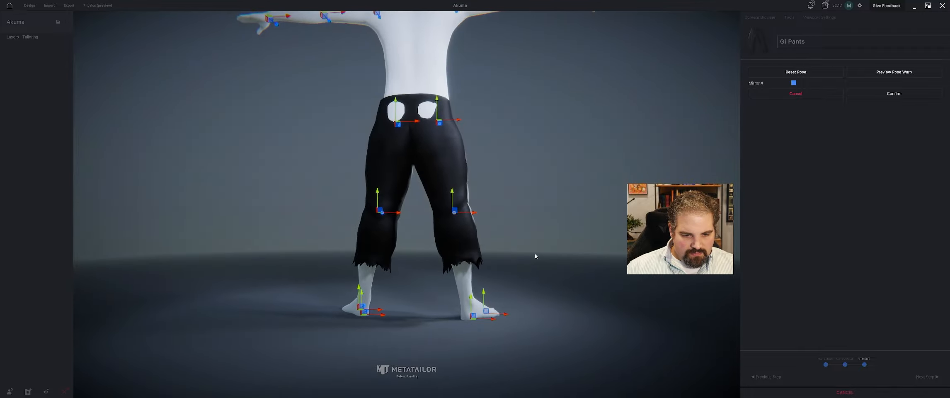
middle_click_drag(534, 254, 503, 210)
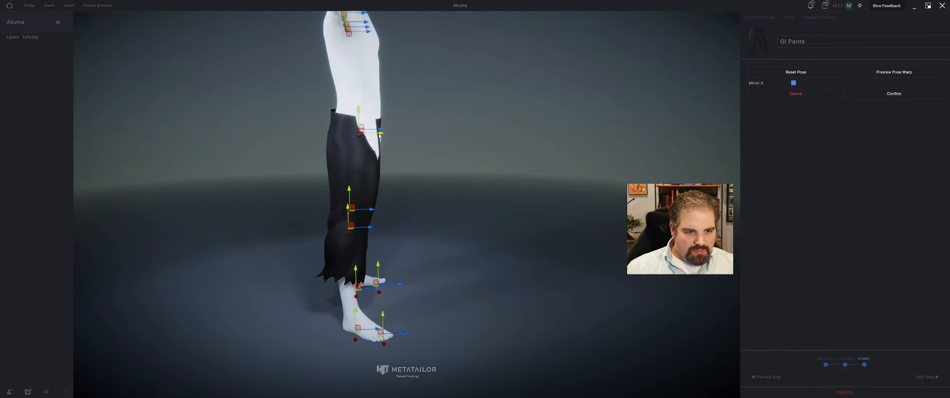
middle_click_drag(487, 178, 392, 189)
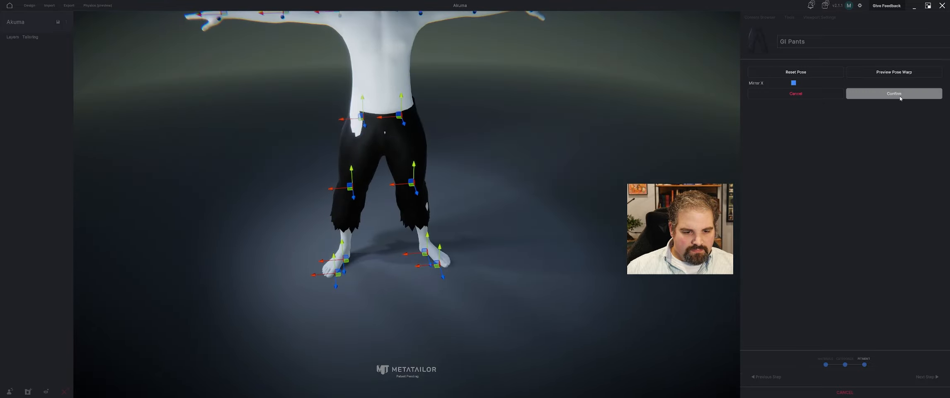
left_click(893, 93)
left_click(925, 376)
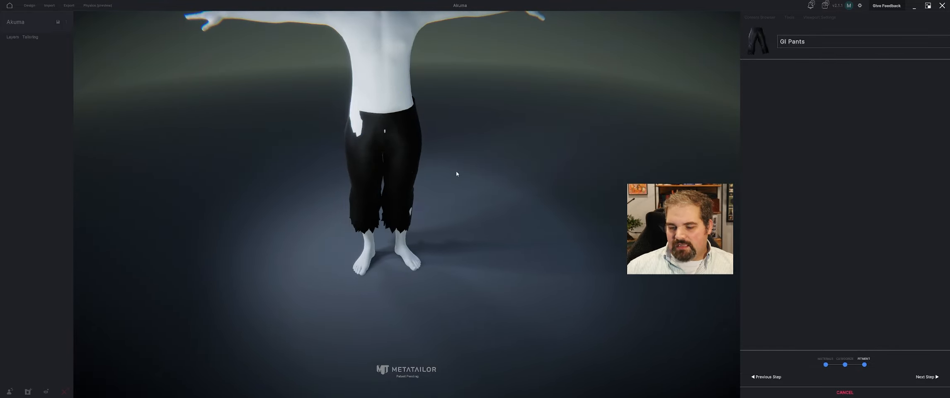
- Pull the gi pants' mesh out with the Push/Pull brush wherever skin pokes through at the hip and seat
middle_click_drag(458, 169, 464, 190)
left_click(464, 191)
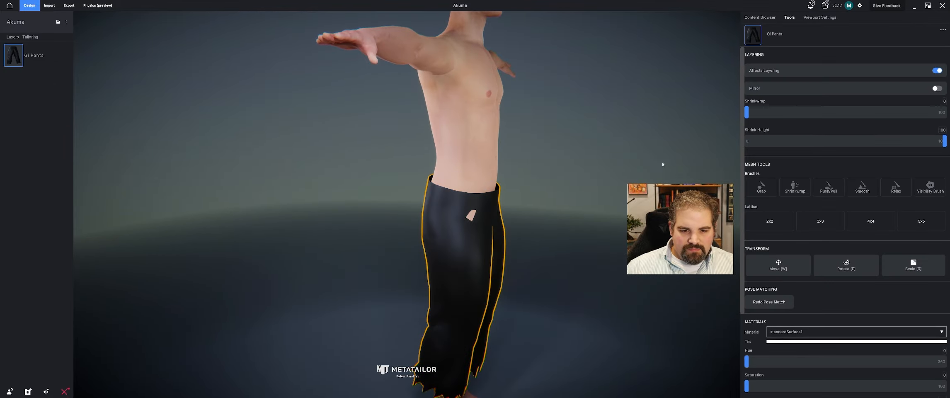
left_click(828, 188)
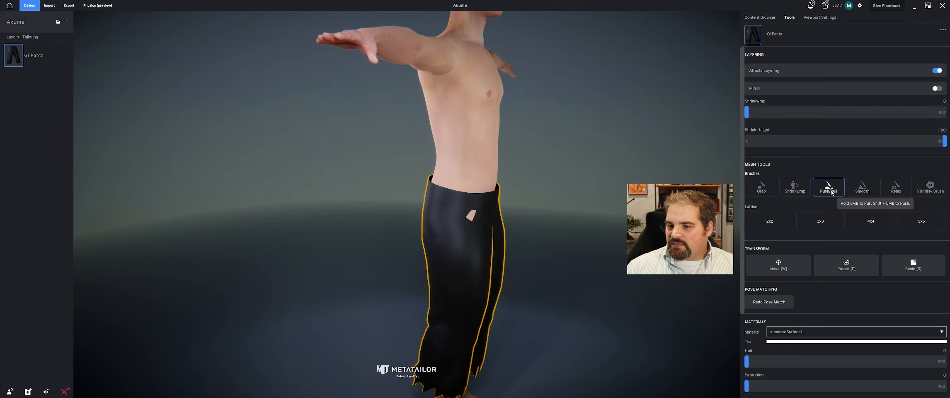
left_click(544, 207)
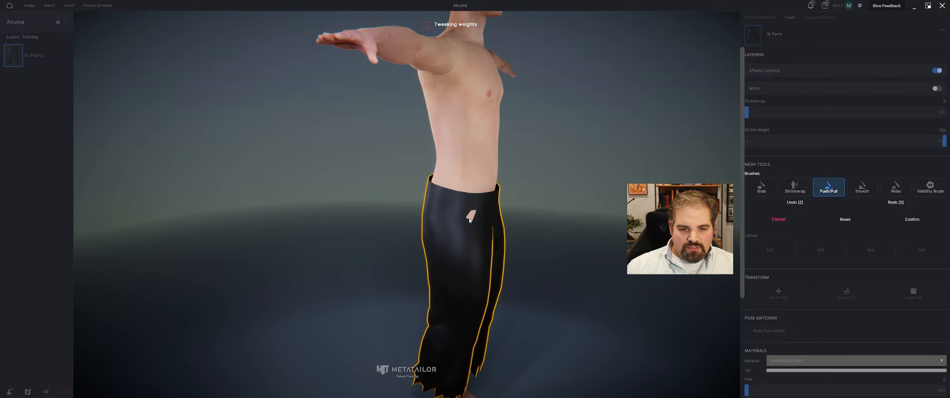
left_click_drag(472, 215, 472, 216)
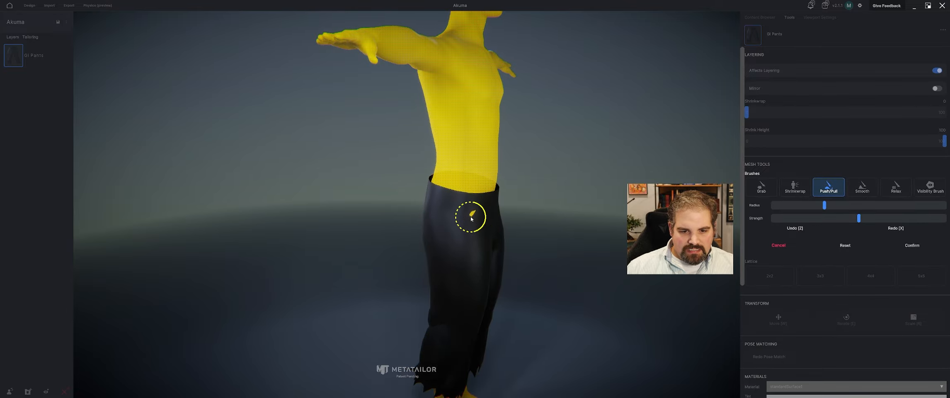
left_click_drag(532, 221, 331, 218)
left_click(381, 195)
scroll(381, 192, "up", 1)
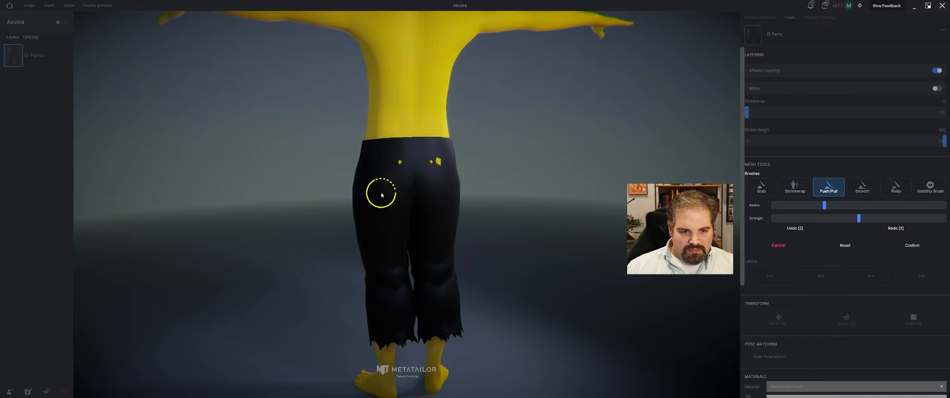
left_click(427, 163)
middle_click_drag(439, 203, 436, 161)
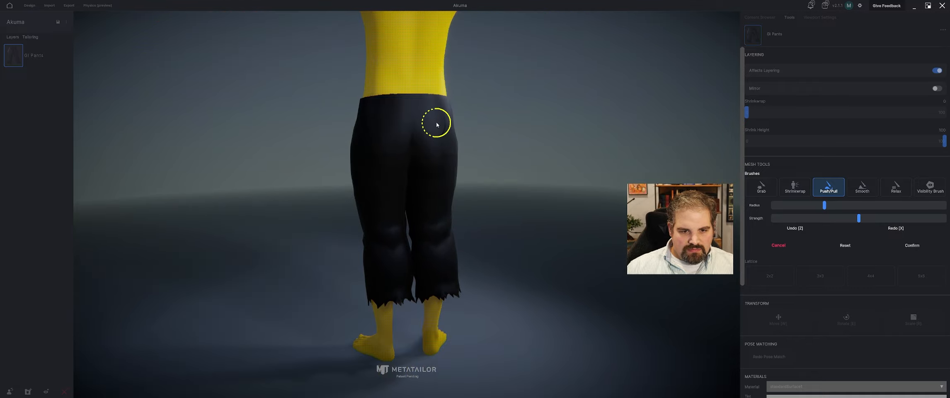
left_click_drag(453, 173, 587, 238)
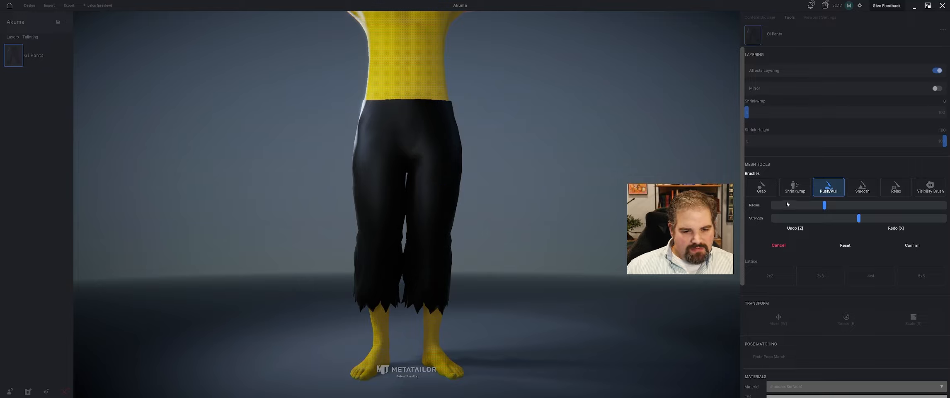
- Tighten the pants around the outer hip and thigh with the Shrinkwrap brush and confirm the mesh edits
left_click(789, 191)
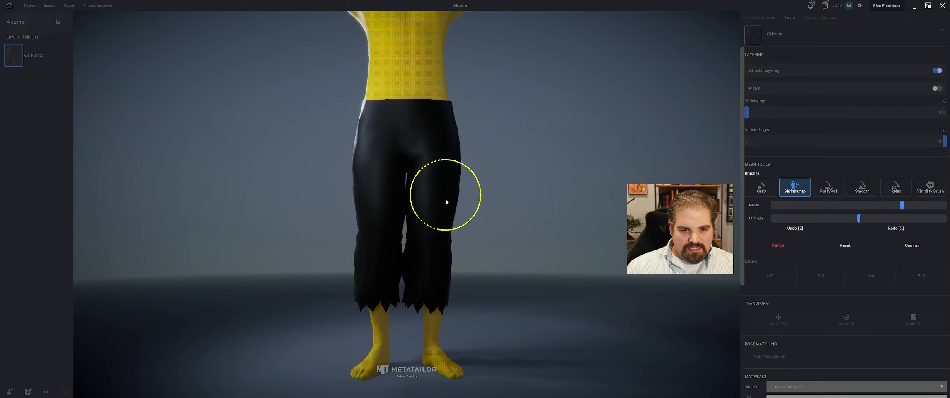
left_click_drag(359, 127, 354, 187)
mouse_move(574, 251)
left_mouse_down()
mouse_move(386, 231)
mouse_move(519, 239)
left_mouse_up()
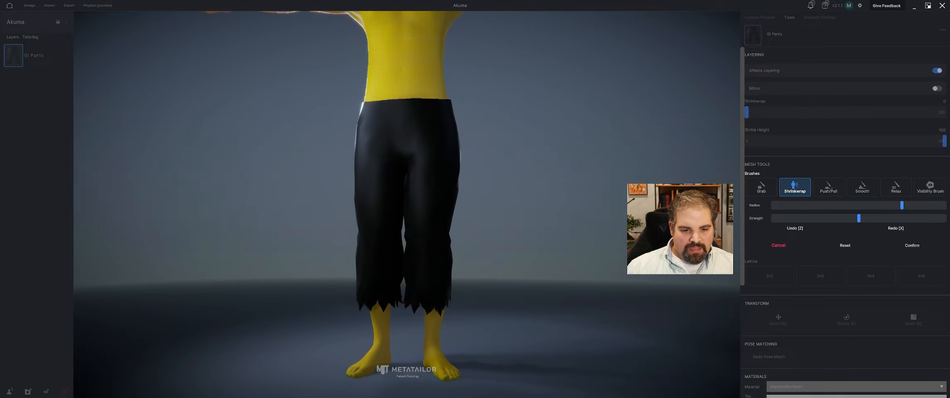
left_click(913, 247)
scroll(462, 156, "down", 3)
left_click_drag(462, 156, 452, 169)
- Import Gi Top.fbx from the Akuma Mod folder as a cloth item
left_click(49, 6)
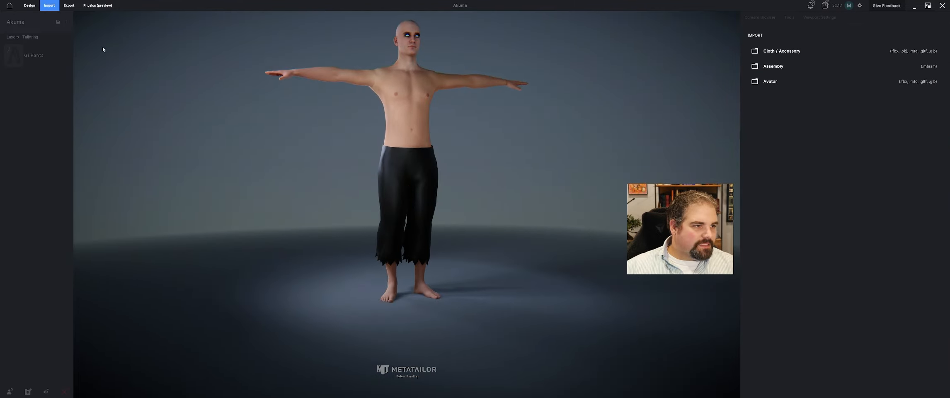
left_click(796, 56)
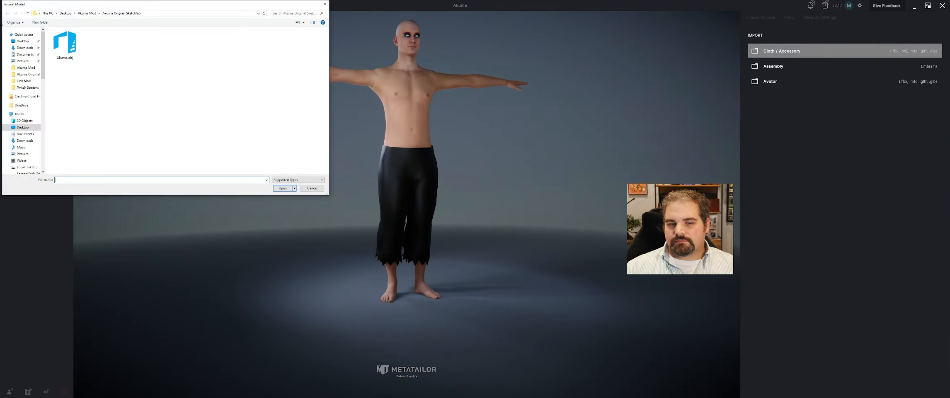
left_click(88, 14)
left_click(72, 56)
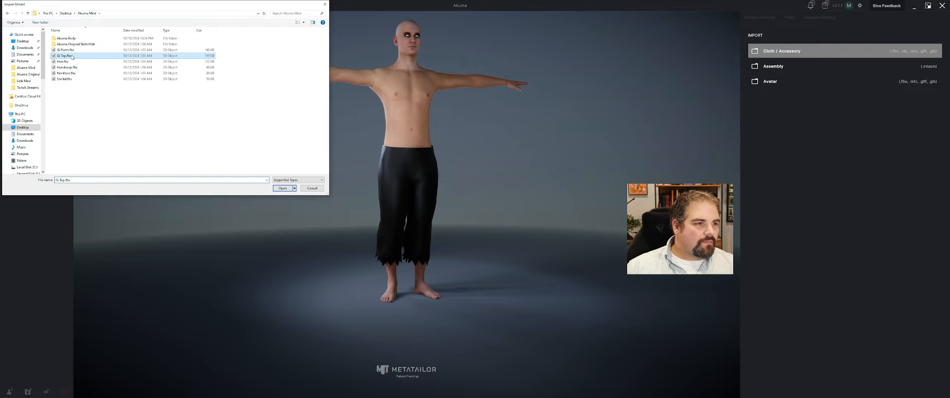
left_click(282, 189)
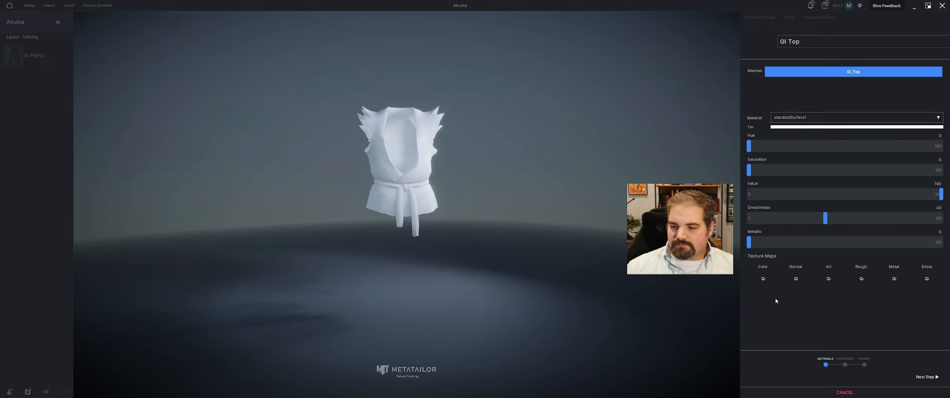
- Load the first gouki tex1 image from the Akuma Original Sketchfab folder as the gi top's color map
left_click(762, 278)
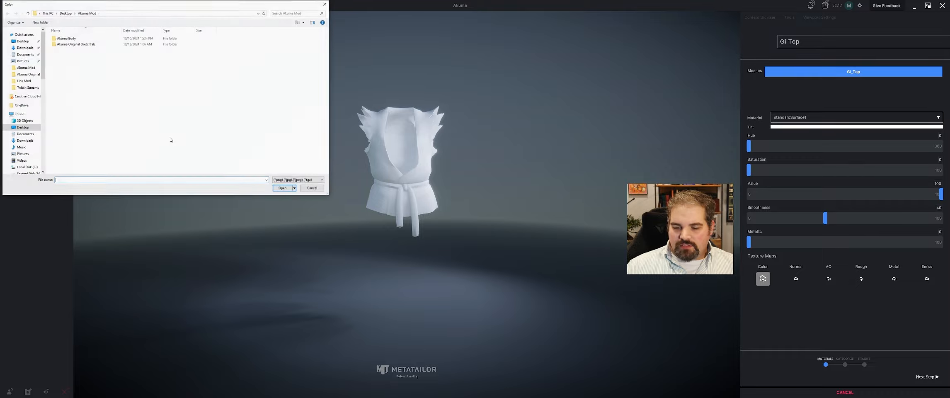
double_click(68, 44)
left_click(66, 44)
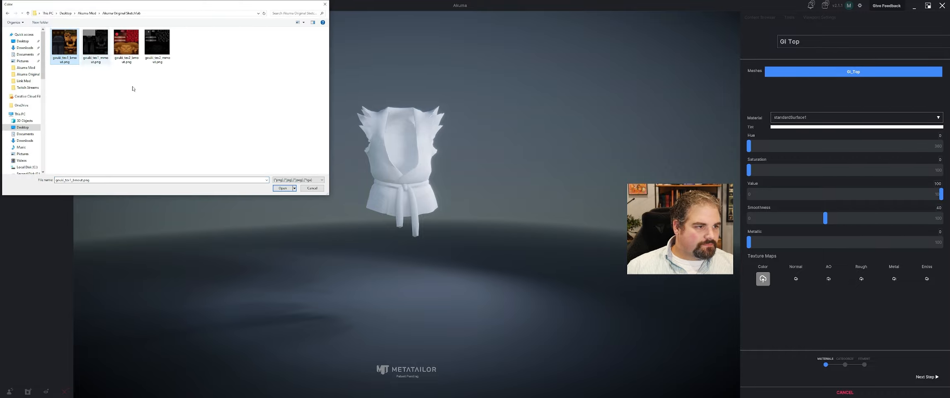
left_click(280, 190)
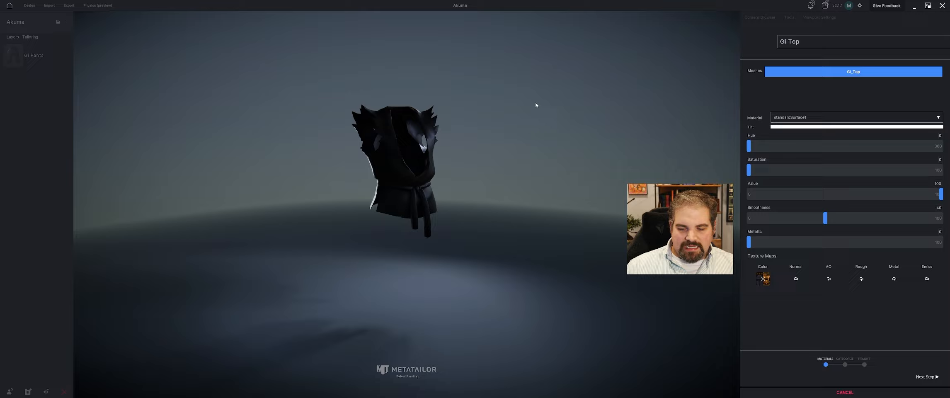
middle_click_drag(521, 106, 498, 141)
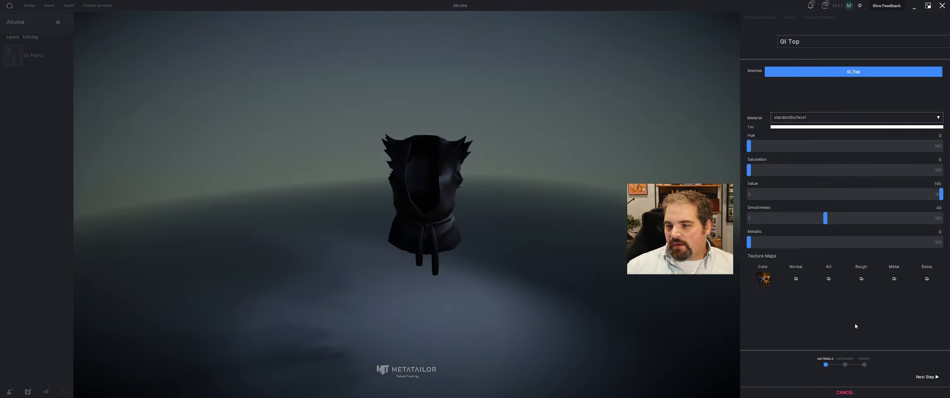
- Categorize the gi top as Shirts and proceed to its fitment
left_click(932, 375)
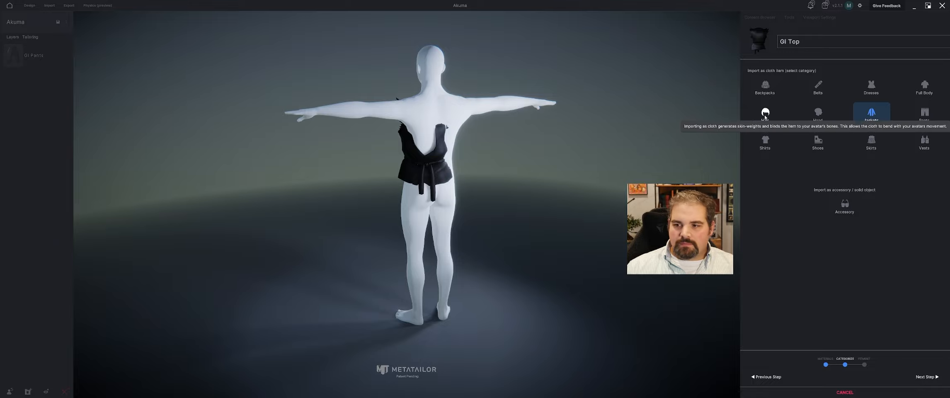
left_click(765, 143)
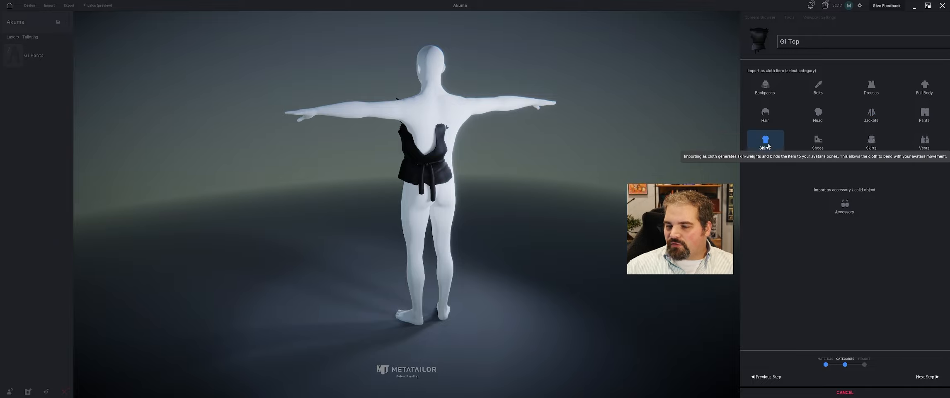
middle_click_drag(605, 163, 452, 127)
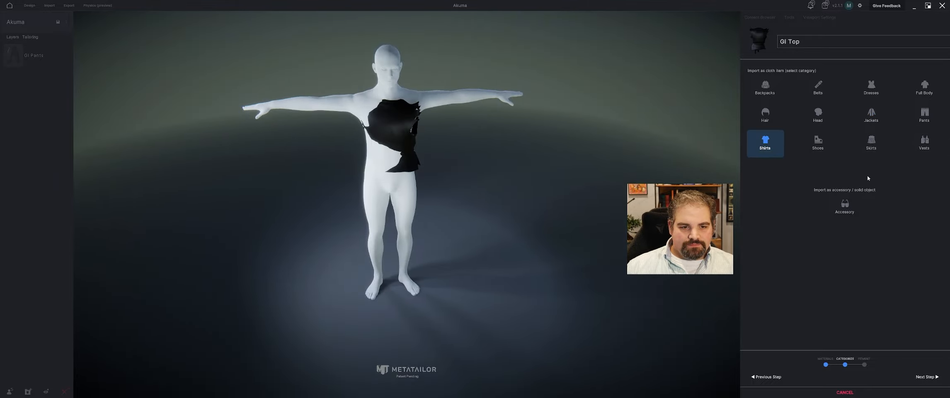
left_click(921, 377)
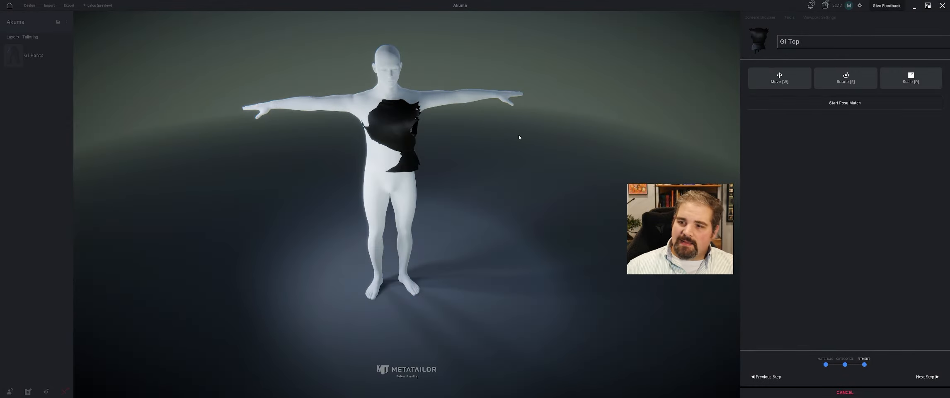
- Rotate the gi top to face the avatar's front and raise it onto the chest and shoulders
key("e")
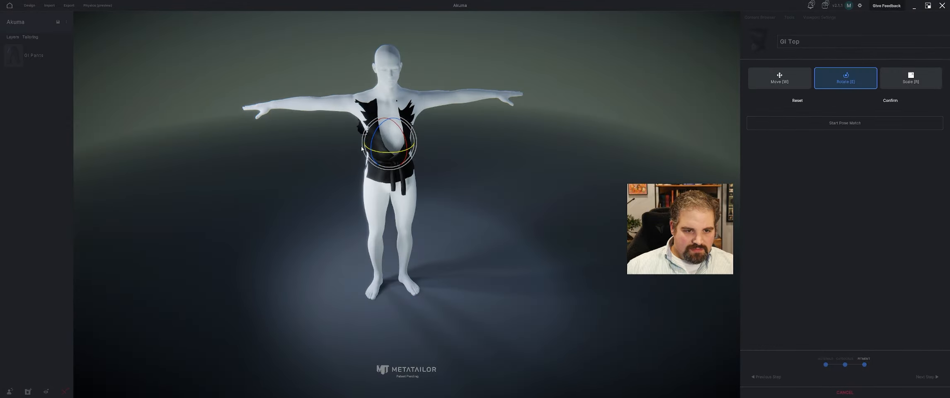
key("w")
left_click_drag(389, 133, 389, 122)
- Scale the gi top up and reposition it so it wraps around the avatar's chest, shoulders and waist
middle_click_drag(389, 129, 389, 152)
key("r")
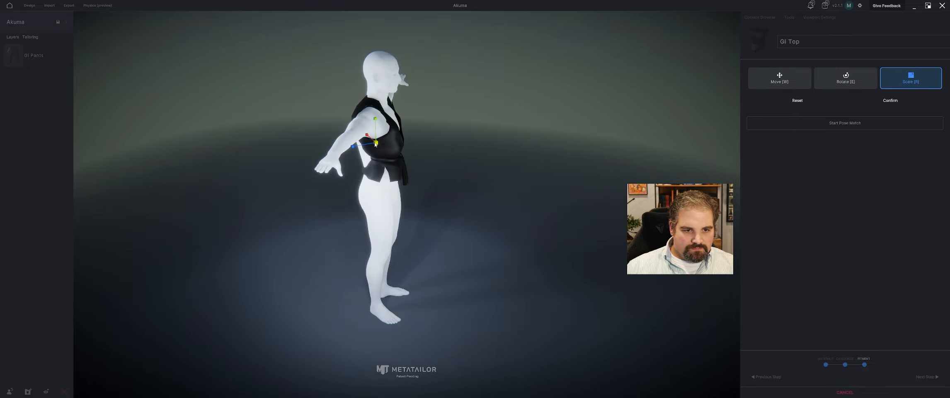
left_click_drag(376, 143, 369, 143)
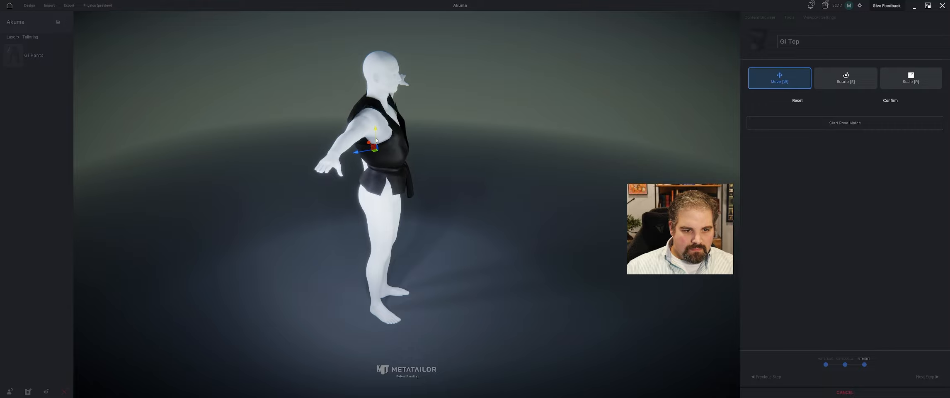
middle_click_drag(376, 142, 364, 151)
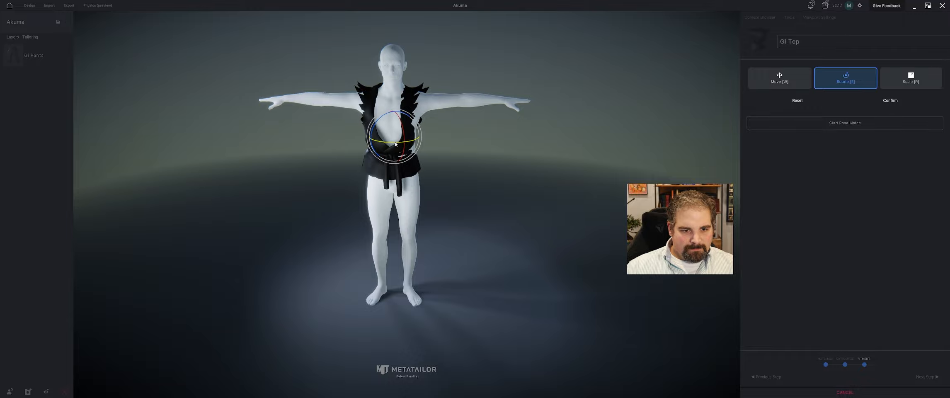
mouse_move(361, 152)
middle_mouse_down()
mouse_move(410, 168)
mouse_move(468, 158)
mouse_move(443, 174)
mouse_move(371, 172)
mouse_move(353, 149)
mouse_move(361, 146)
middle_mouse_up()
key("r")
left_click_drag(394, 137, 412, 149)
key("w")
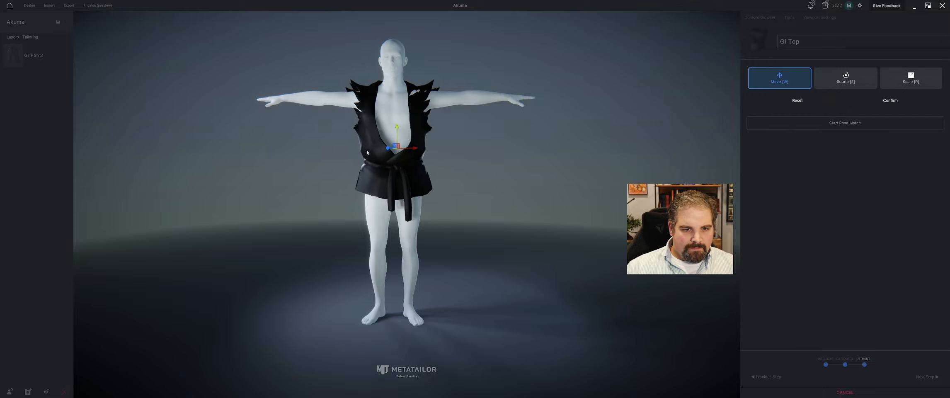
- Rescale the gi top against the avatar's side and back, and shift it into line with the torso
middle_click_drag(367, 152, 468, 151)
key("r")
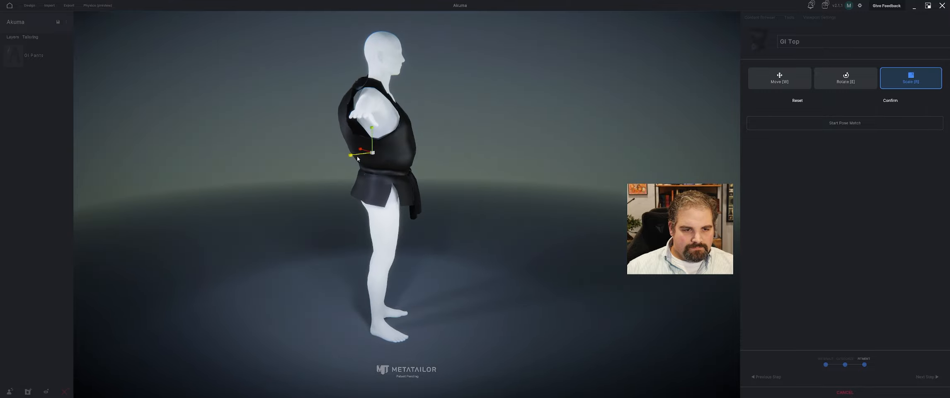
middle_click_drag(315, 174, 368, 212)
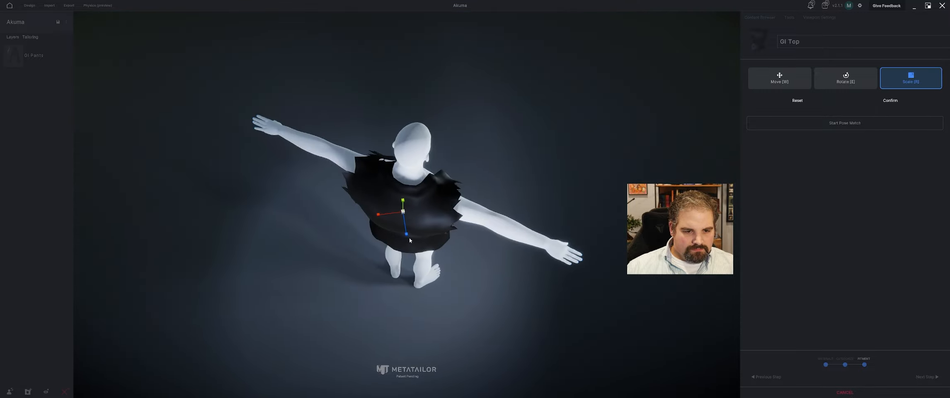
left_click_drag(405, 212, 425, 223)
middle_click_drag(424, 223, 424, 214)
key("w")
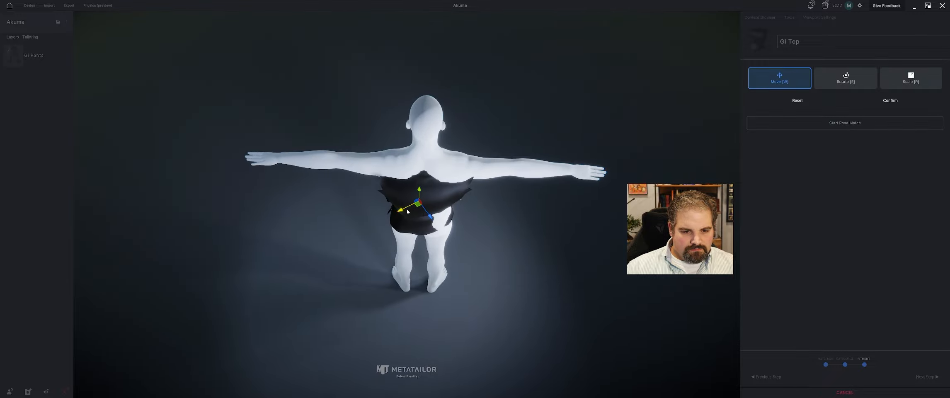
left_click_drag(407, 212, 409, 210)
middle_click_drag(373, 230, 456, 163)
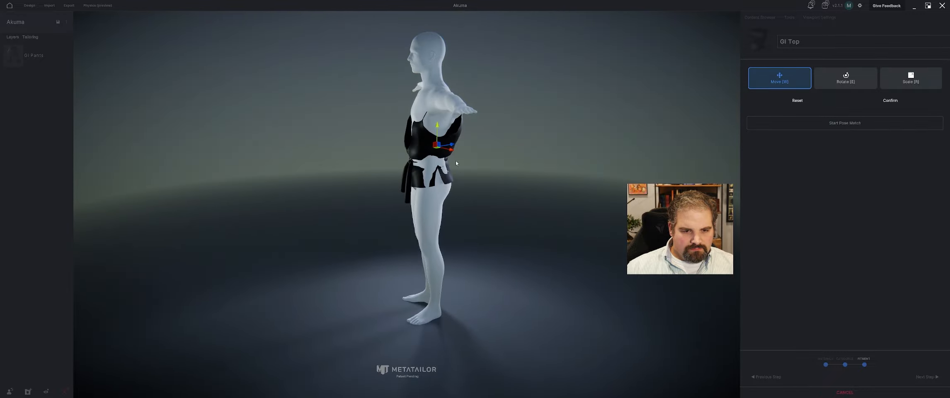
middle_click_drag(438, 118, 462, 139)
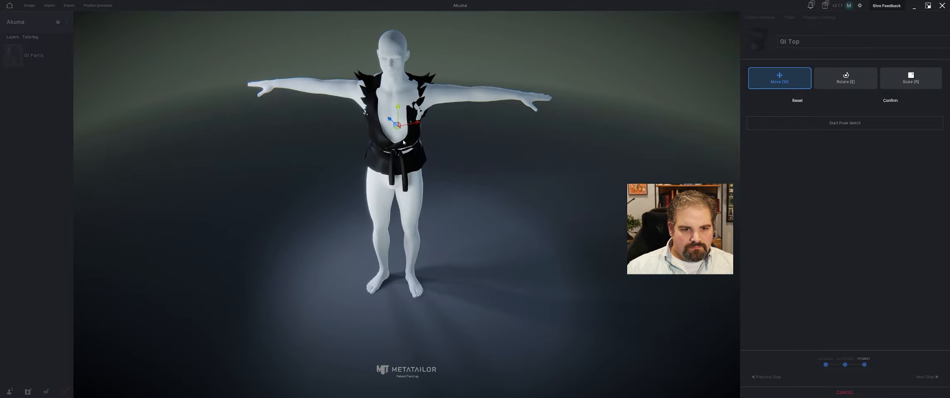
mouse_move(403, 142)
middle_mouse_down()
mouse_move(404, 107)
mouse_move(396, 129)
middle_mouse_up()
- Enlarge the gi top to cover the chest and shoulders, and nudge it to center it on the body
key("r")
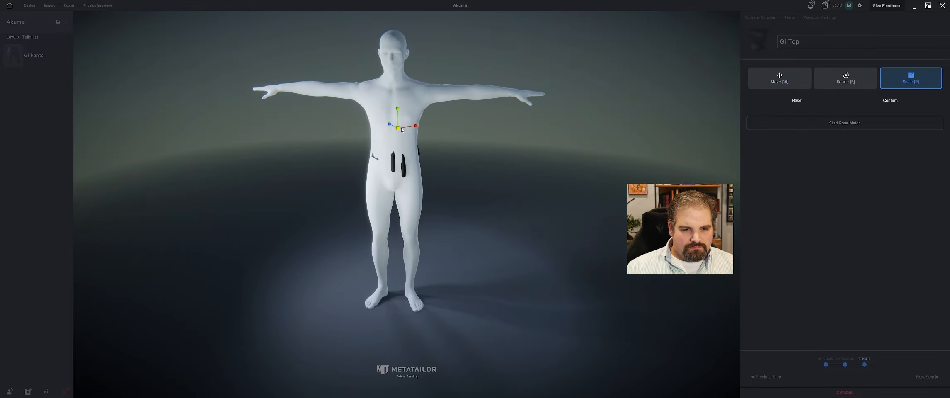
mouse_move(401, 129)
left_mouse_down()
mouse_move(392, 130)
mouse_move(401, 120)
left_mouse_up()
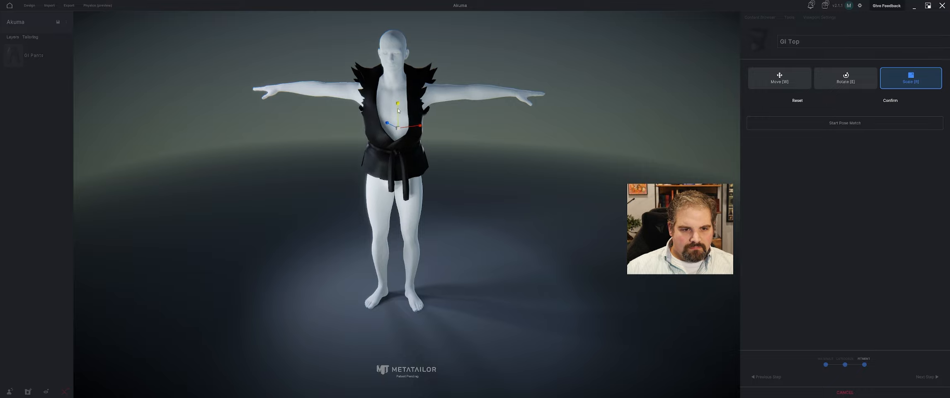
middle_click_drag(398, 113, 451, 126)
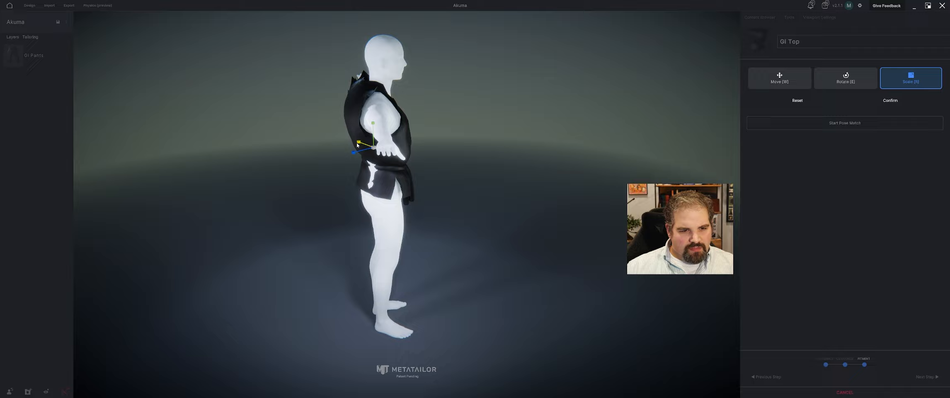
middle_click_drag(335, 144, 389, 155)
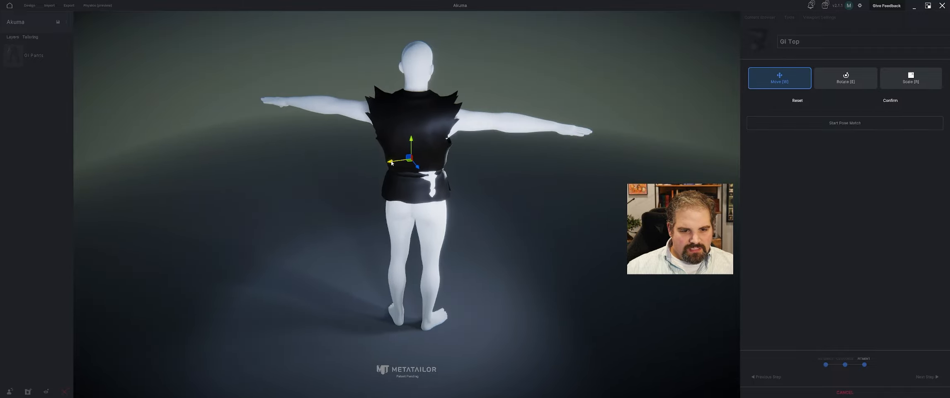
middle_click_drag(393, 155, 360, 160)
left_click_drag(404, 128, 405, 127)
middle_click_drag(398, 135, 439, 172)
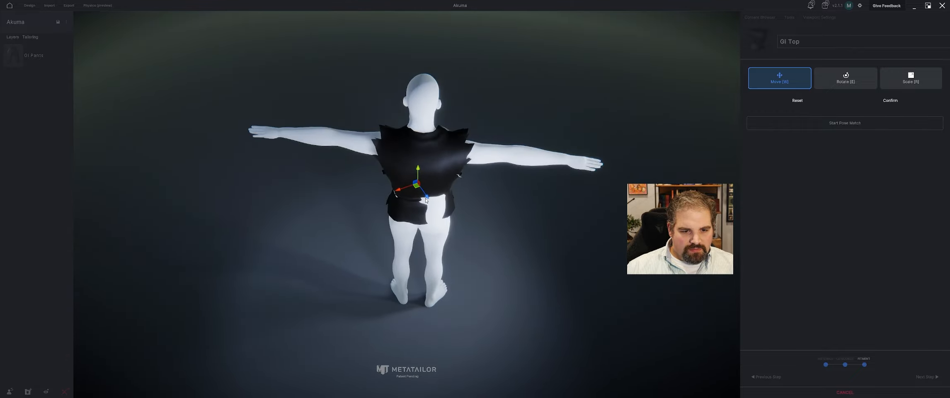
left_click_drag(426, 197, 428, 195)
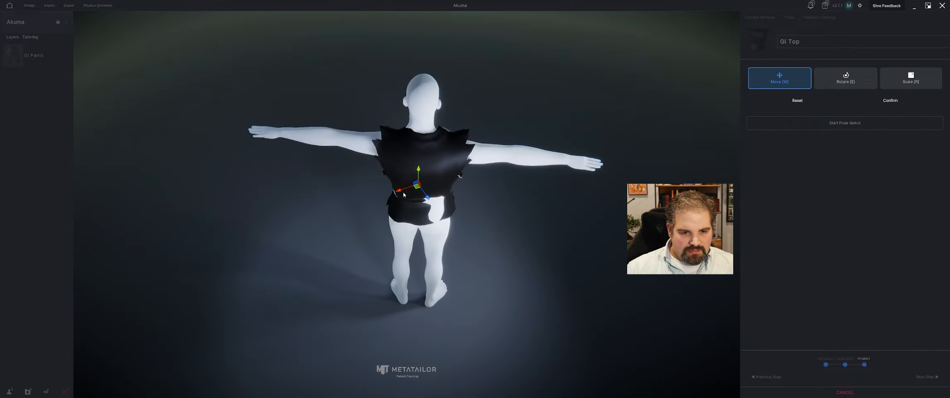
- Fine-tune the gi top's depth scale around the waist and confirm its placement
key("r")
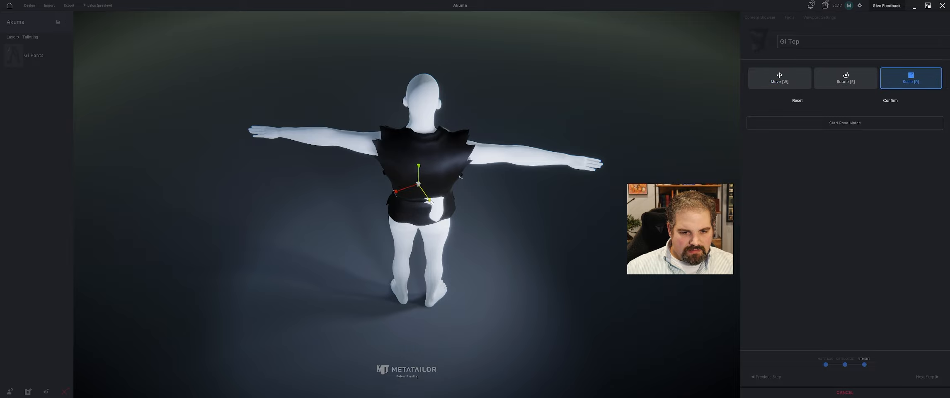
left_click_drag(431, 202, 403, 189)
key("w")
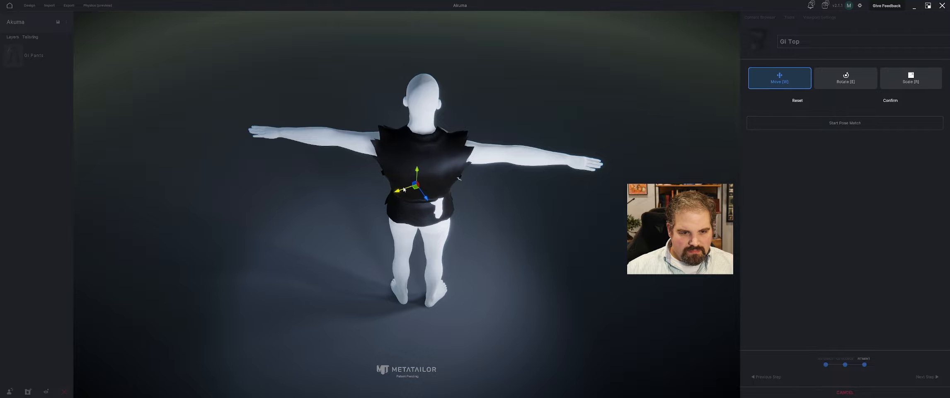
middle_click_drag(408, 194, 454, 206)
left_click(889, 99)
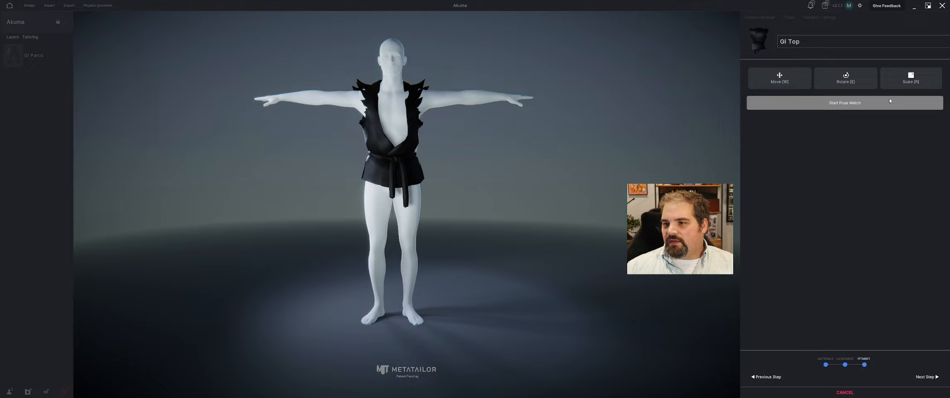
- Start the gi top's pose match and shift the avatar's upper-body joints to line up with the garment
left_click(817, 104)
middle_click_drag(382, 148, 458, 122)
left_click_drag(418, 93, 439, 84)
middle_click_drag(438, 85, 416, 109)
left_click_drag(426, 118, 428, 119)
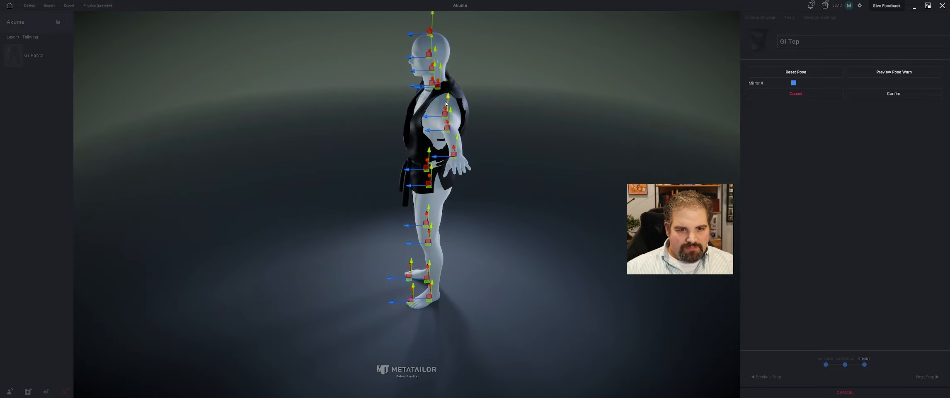
middle_click_drag(407, 152, 454, 95)
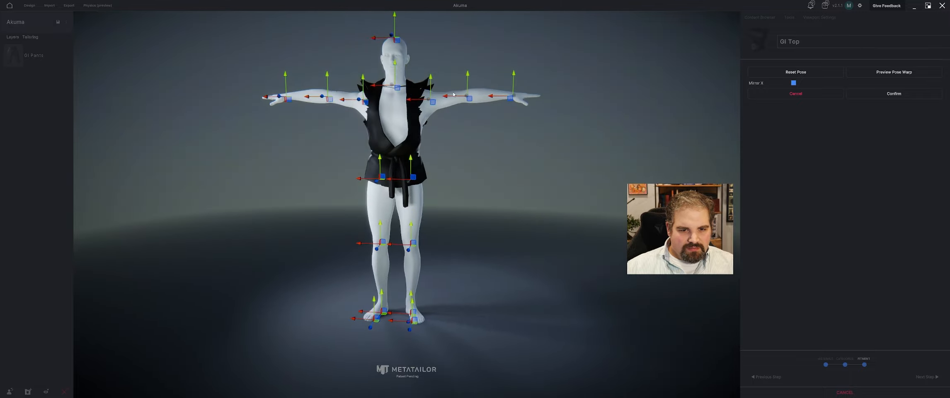
- Move the mirrored elbow and wrist joints outward and down, and shift the hip joints forward
mouse_move(456, 99)
left_mouse_down()
mouse_move(511, 98)
mouse_move(469, 108)
left_mouse_up()
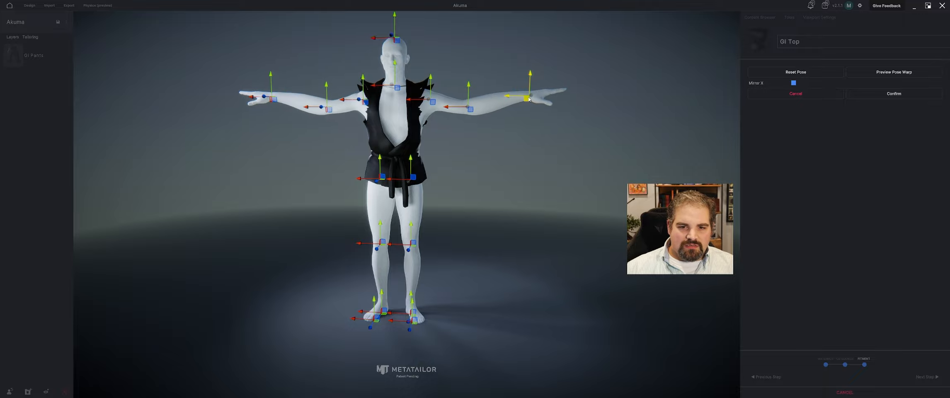
left_click_drag(528, 99, 501, 134)
middle_click_drag(500, 136, 351, 84)
left_click_drag(349, 87, 349, 105)
middle_click_drag(349, 106, 410, 191)
left_click_drag(411, 184, 405, 184)
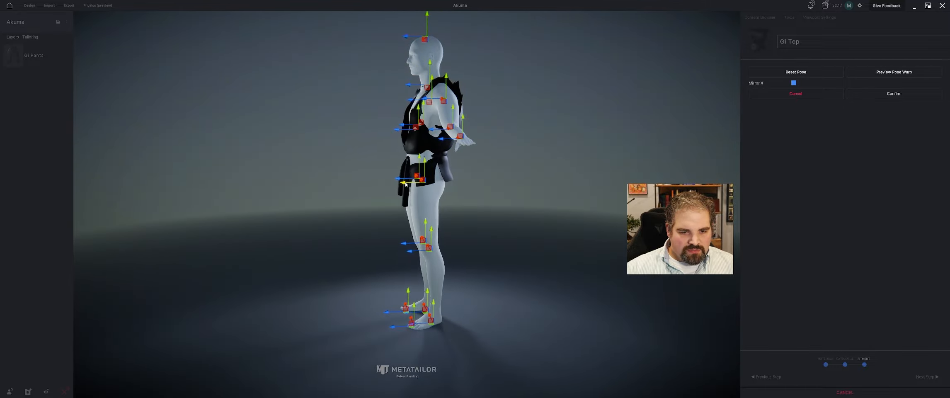
- Lower the mirrored wrists and elbows further so the arms angle down from the gi top's armholes
middle_click_drag(395, 127, 452, 120)
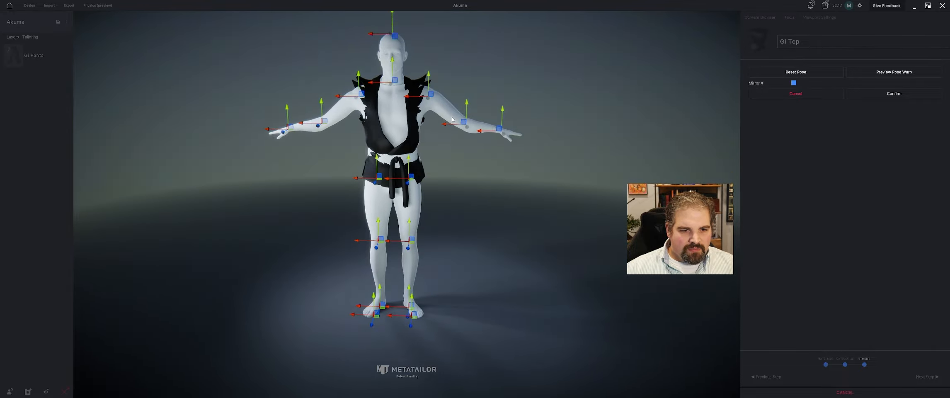
left_click_drag(493, 133, 515, 161)
middle_click_drag(515, 161, 426, 189)
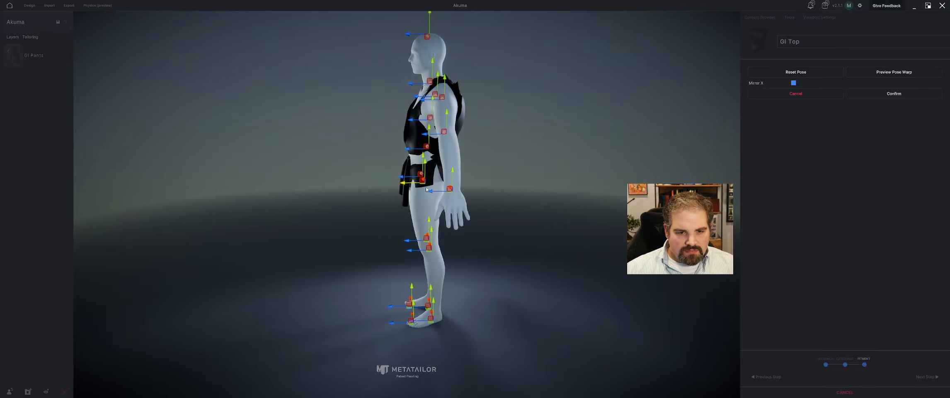
left_click_drag(435, 193, 418, 161)
middle_click_drag(417, 162, 464, 165)
left_click_drag(466, 117, 516, 155)
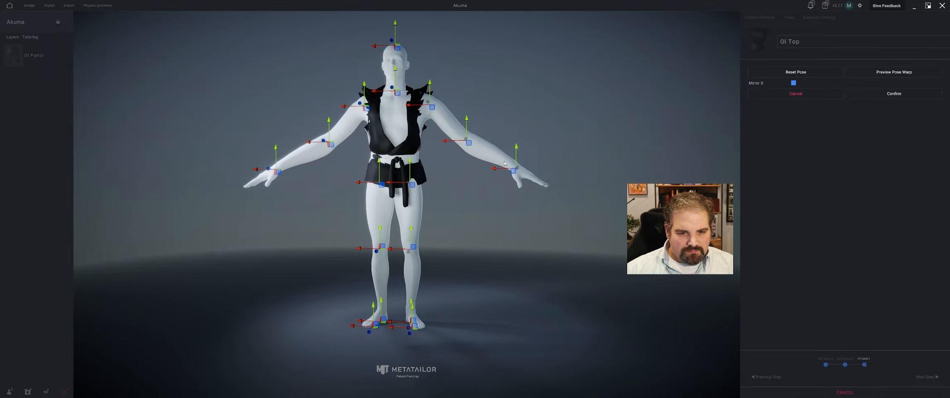
- Pull the mirrored elbows and wrists slightly inward and confirm the gi top's pose match
middle_click_drag(503, 168, 432, 207)
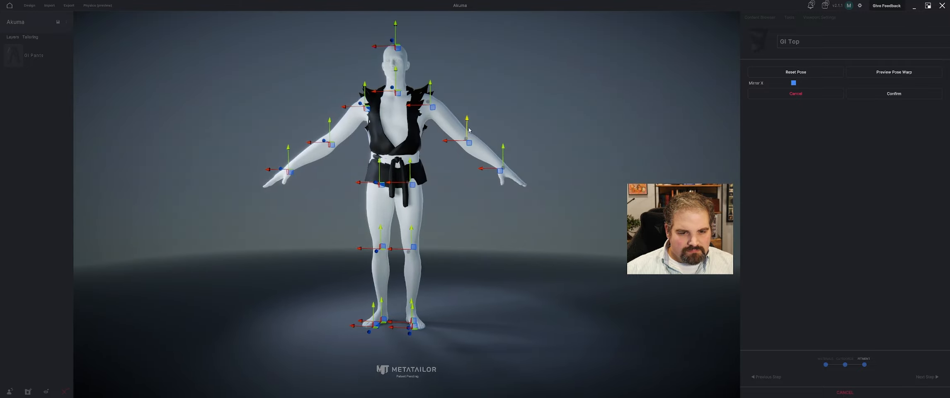
left_click_drag(469, 144, 463, 139)
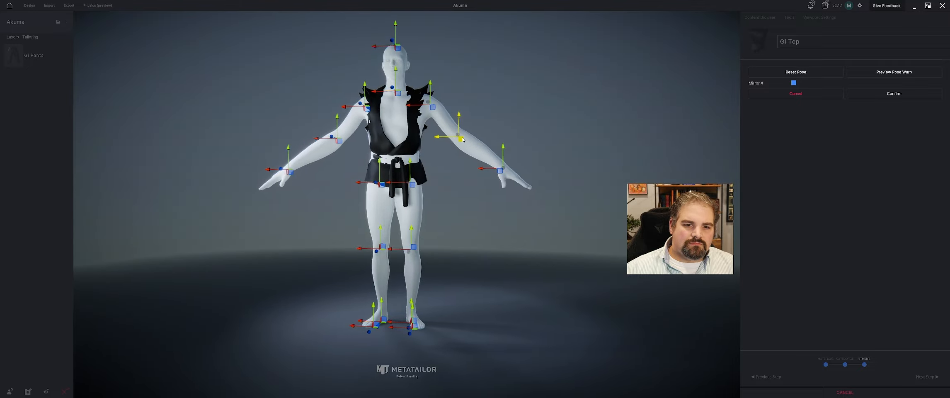
left_click_drag(499, 173, 483, 170)
left_click_drag(458, 194, 522, 207)
left_click(894, 93)
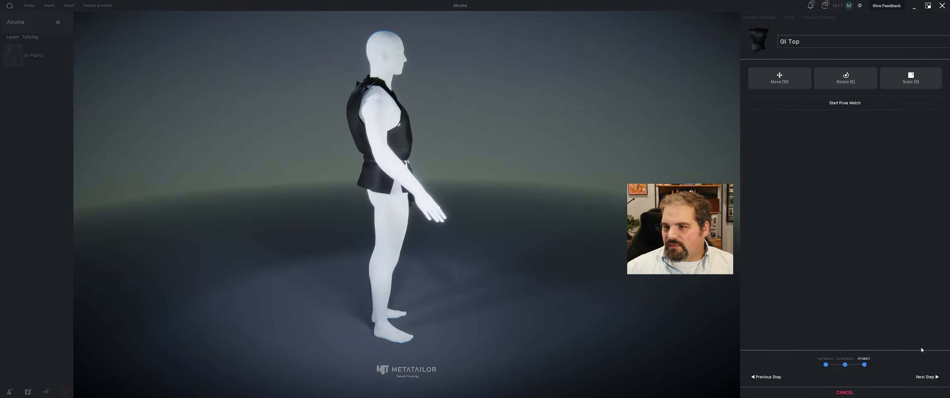
- Complete the gi top's fitment and select the tailored gi top on the avatar
left_click(927, 377)
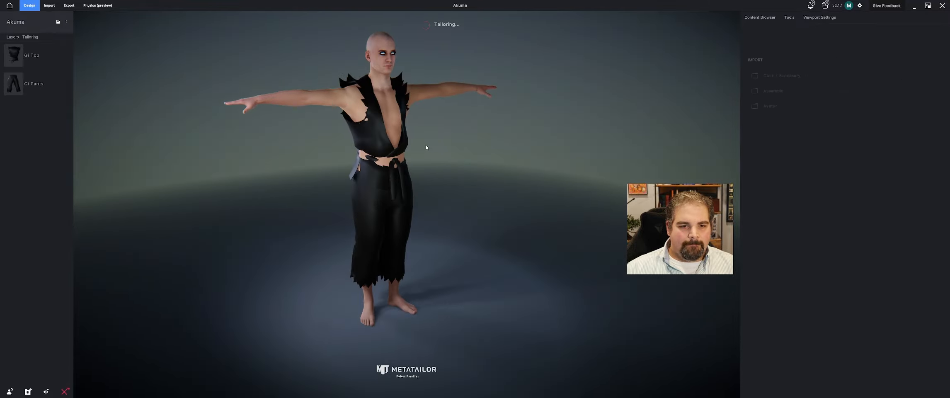
left_click_drag(383, 135, 440, 165)
scroll(353, 161, "up", 3)
mouse_move(352, 161)
left_mouse_down()
mouse_move(381, 142)
mouse_move(364, 153)
left_mouse_up()
left_click_drag(427, 149, 449, 151)
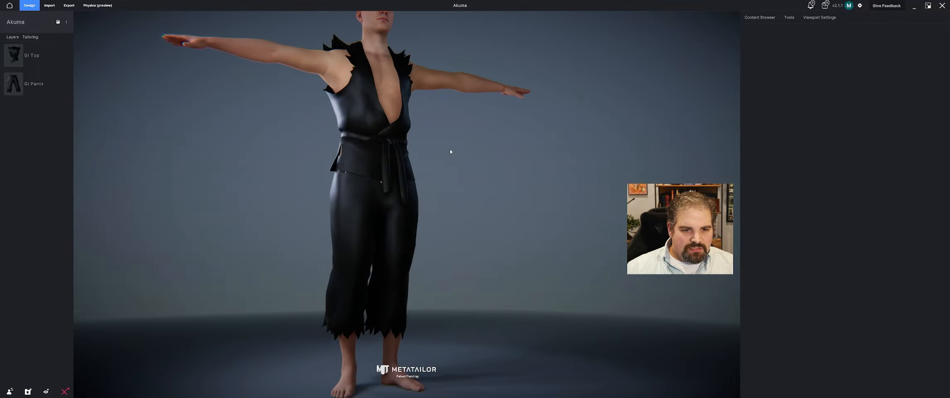
middle_click_drag(450, 152, 437, 186)
mouse_move(437, 186)
left_mouse_down()
mouse_move(359, 208)
mouse_move(471, 229)
mouse_move(434, 233)
left_mouse_up()
left_click(379, 219)
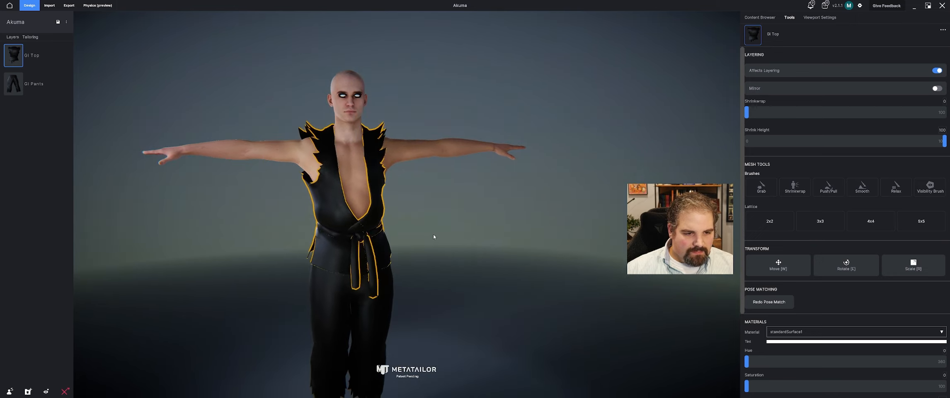
left_click(862, 187)
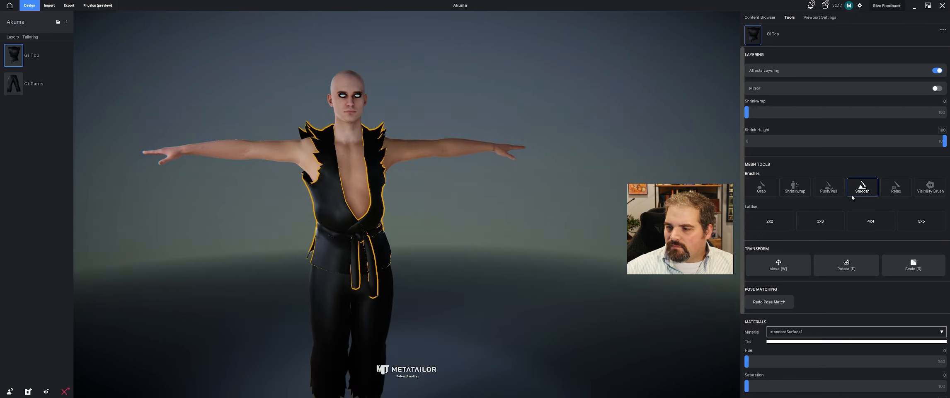
left_click(828, 189)
left_click(761, 191)
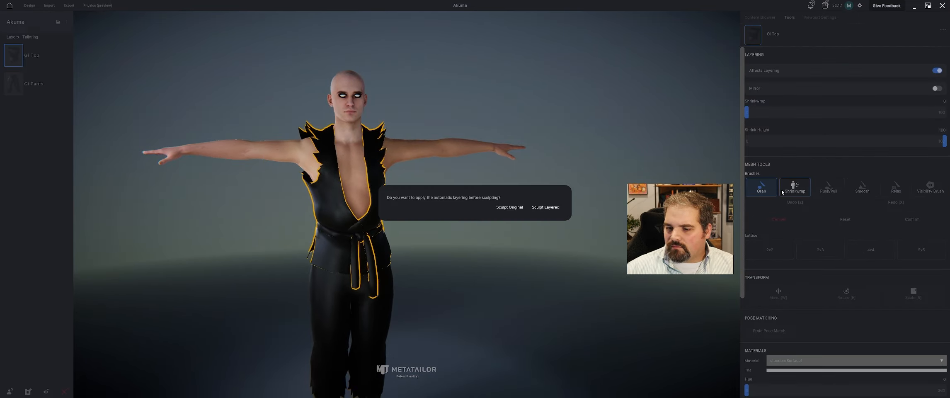
left_click(509, 207)
left_click(778, 232)
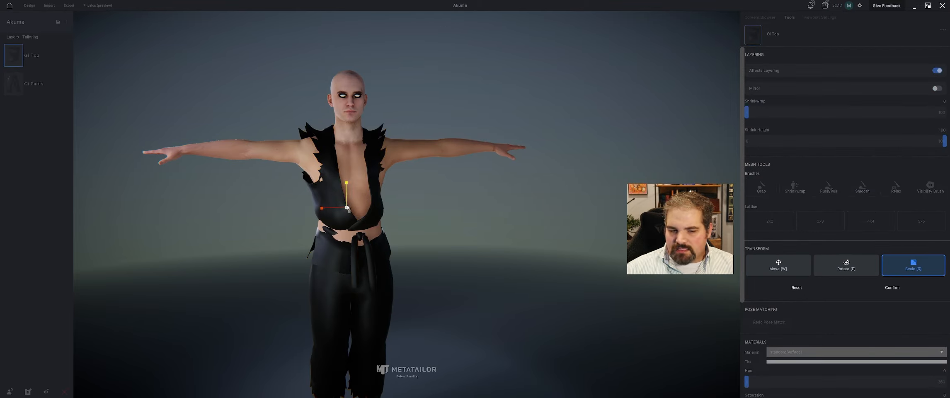
- Scale the gi top slightly, shift it forward over the avatar's bare front waist, and confirm the transform
left_click(908, 264)
key("w")
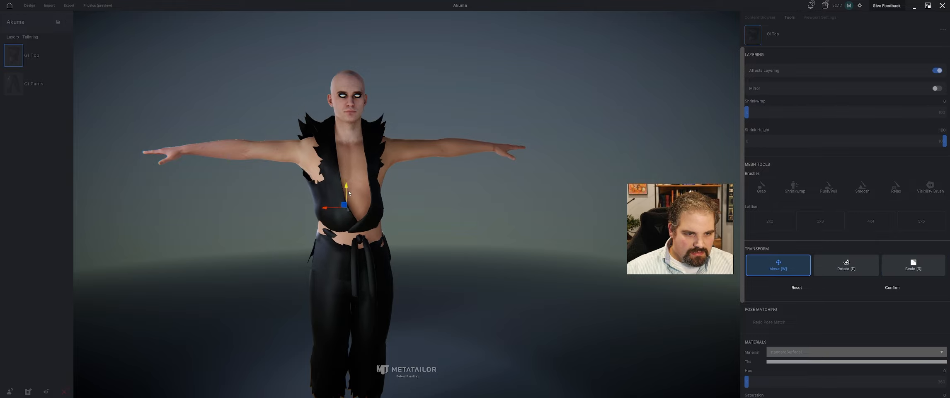
right_click_drag(376, 241, 450, 250)
key("r")
key("w")
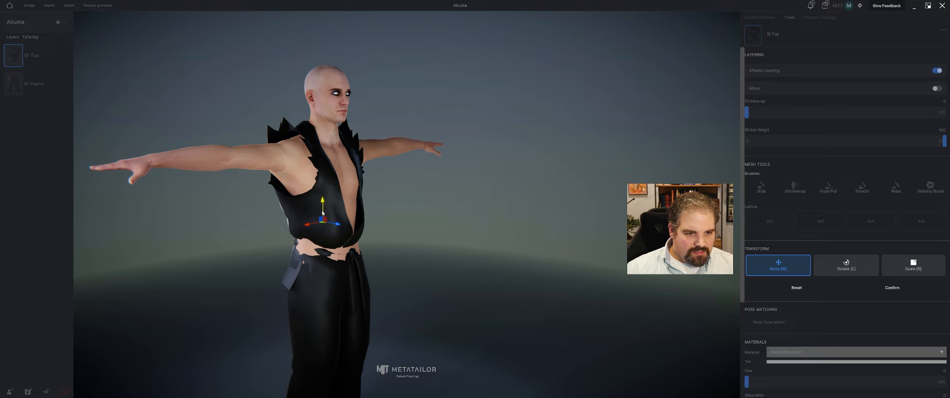
left_click_drag(338, 226, 327, 216)
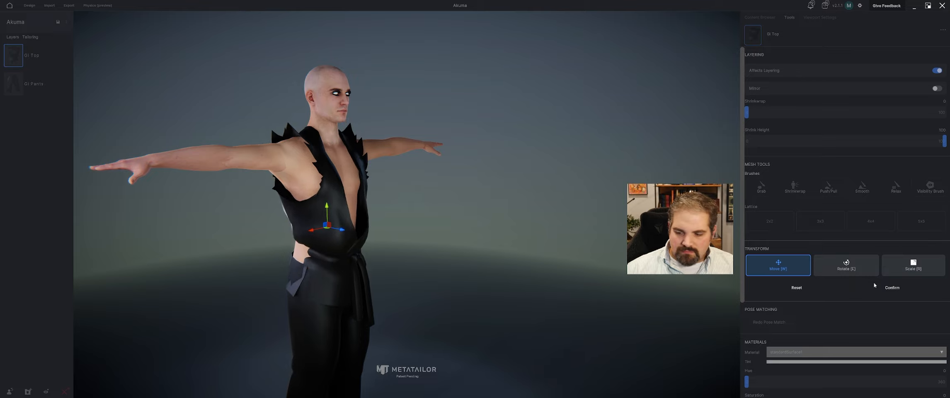
left_click(889, 287)
- Scale the gi top again, refine its front-to-back position on the torso, and confirm the transform
middle_click_drag(401, 215, 378, 215)
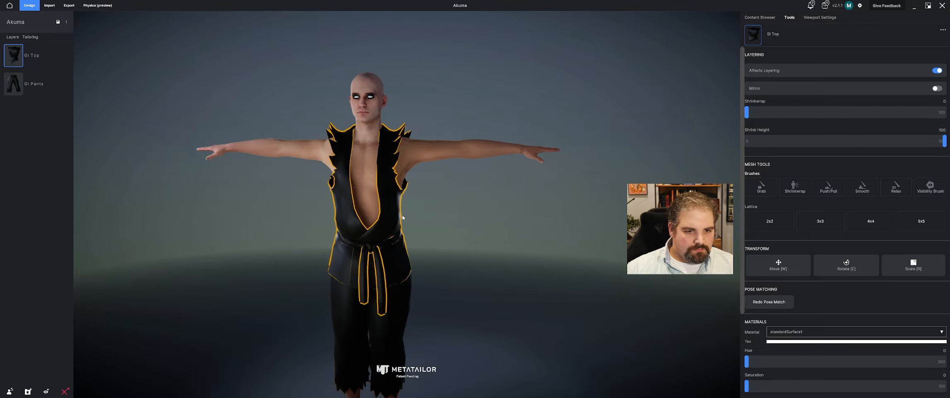
key("r")
left_click_drag(340, 216, 341, 217)
key("w")
middle_click_drag(393, 235, 508, 234)
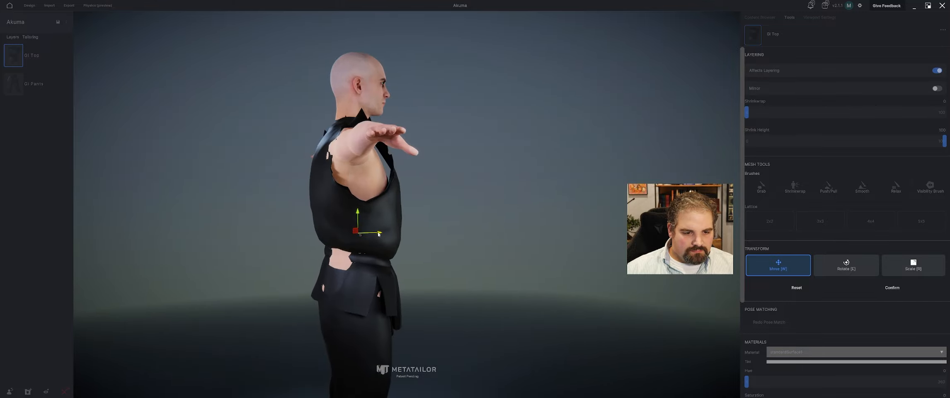
left_click(891, 287)
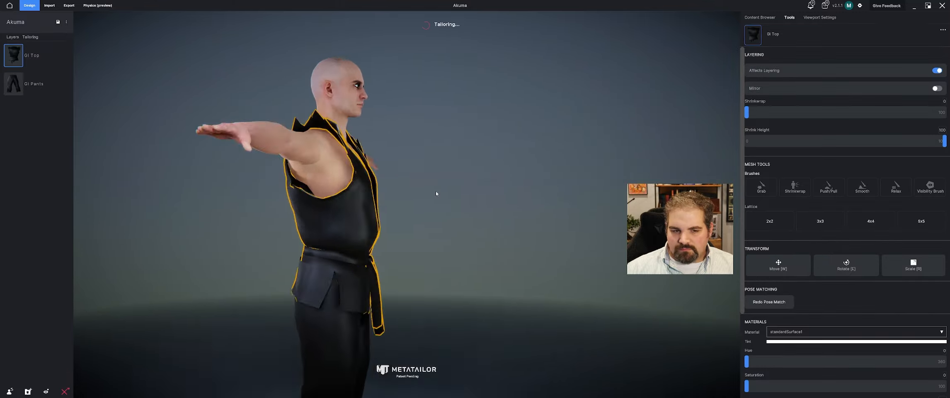
middle_click_drag(382, 197, 438, 222)
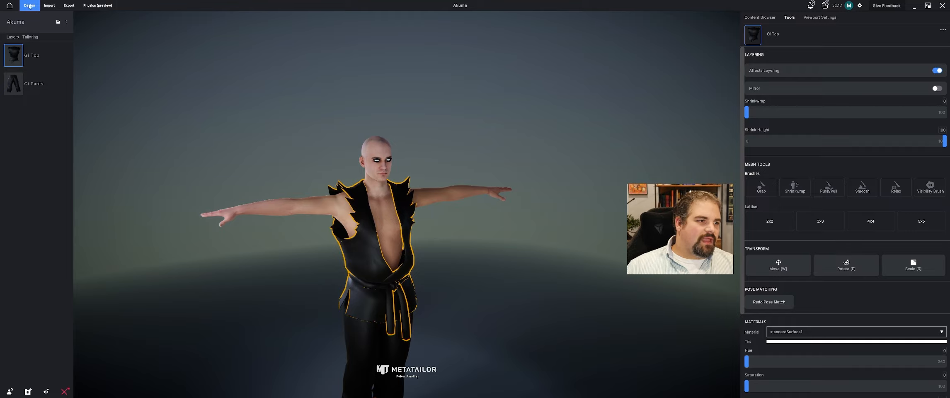
- Import Hair.fbx from the Akuma Mod folder as a cloth/accessory item
left_click(50, 6)
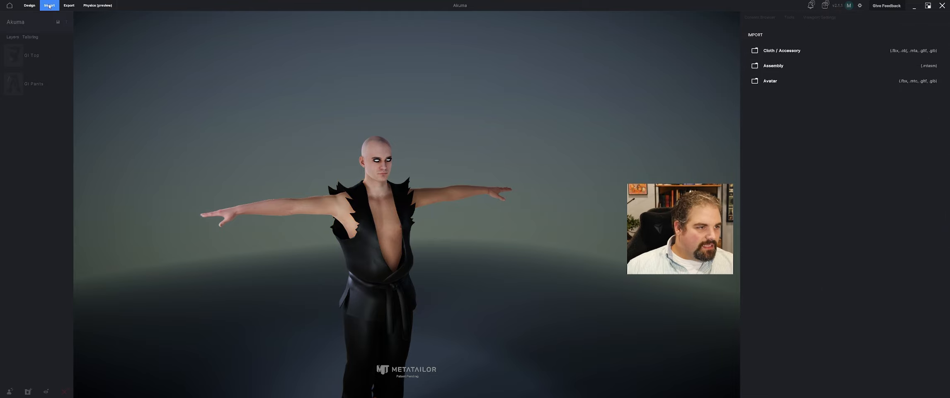
left_click(779, 51)
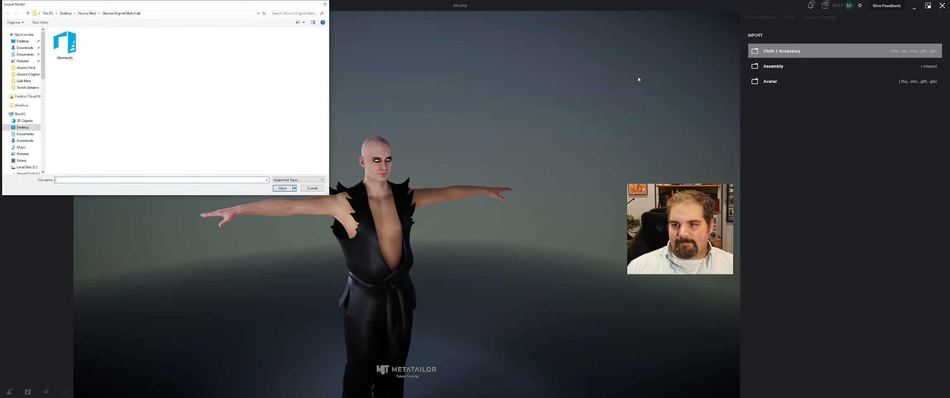
left_click(87, 14)
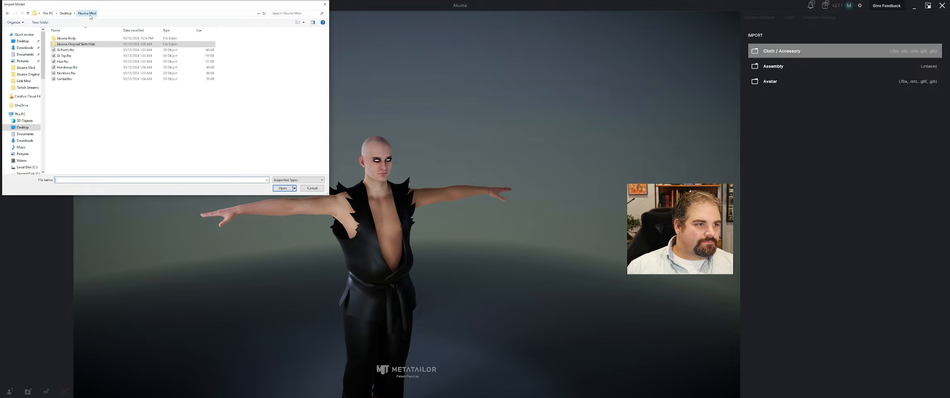
left_click(84, 62)
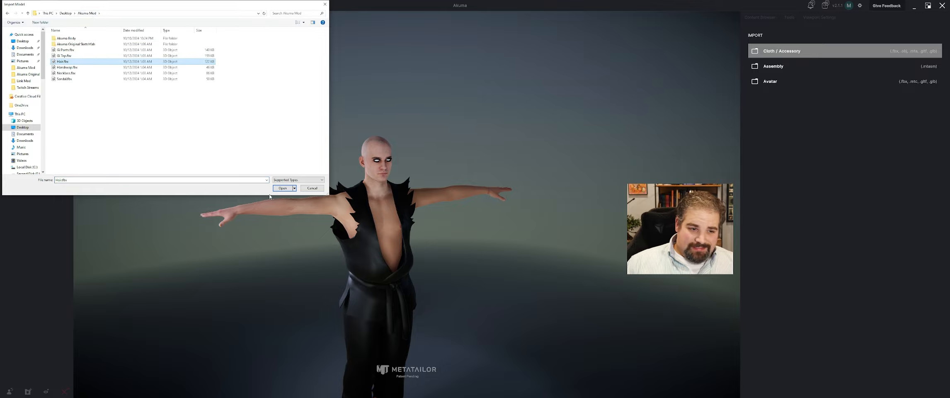
left_click(282, 188)
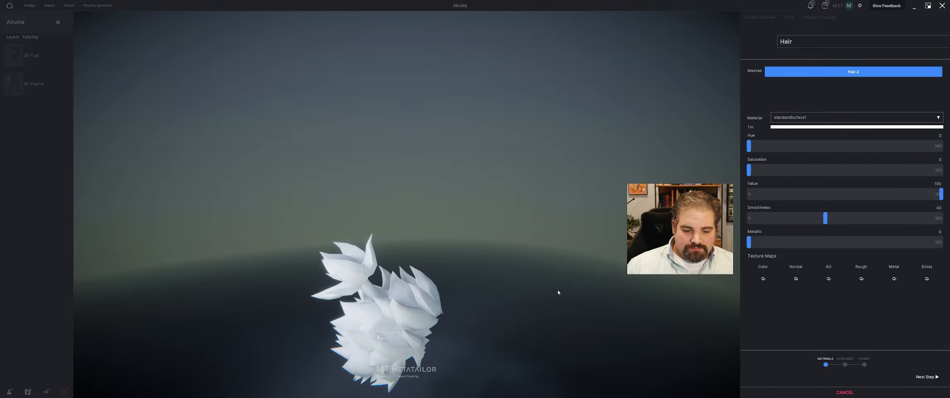
- Tint the hair material orange with hue 17 and saturation 68
left_click_drag(557, 289, 493, 321)
middle_click_drag(485, 332, 460, 234)
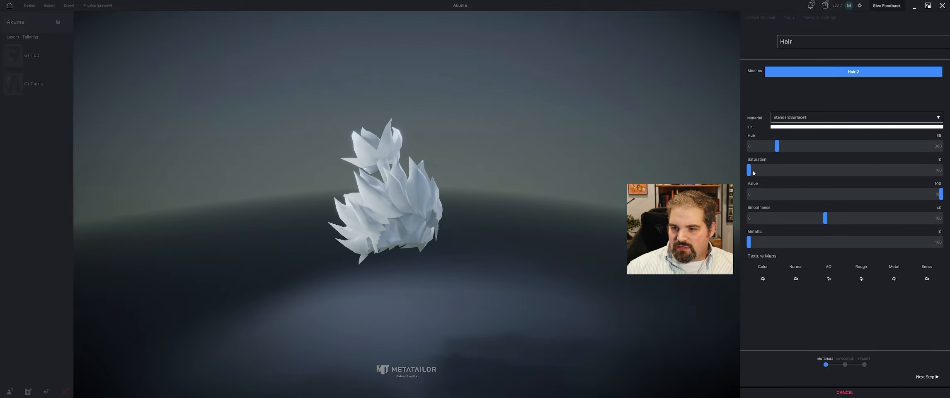
left_click_drag(836, 168, 914, 168)
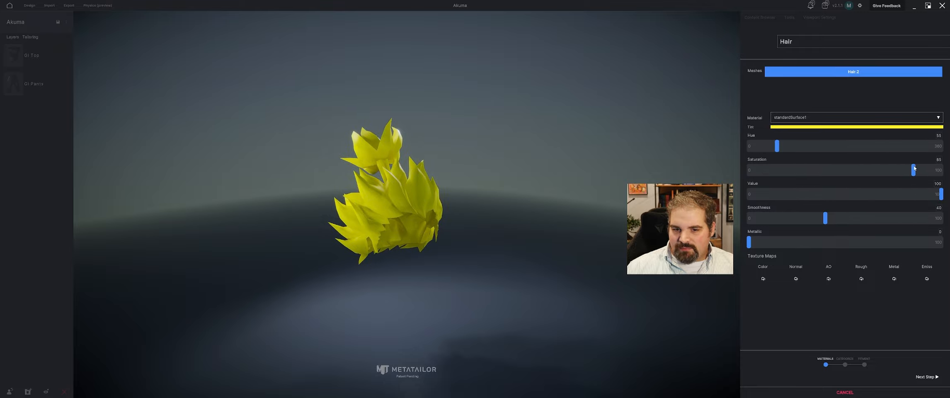
left_click_drag(776, 143, 943, 143)
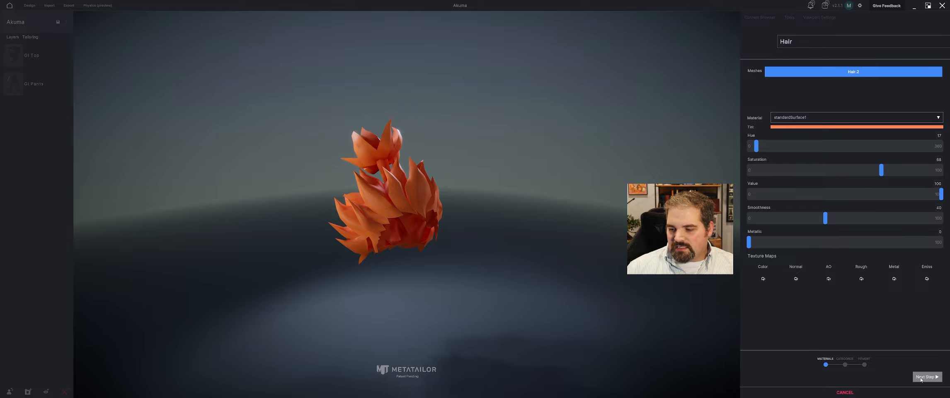
- Categorize the imported item as Hair and proceed to its fitment
left_click(920, 377)
left_click(765, 114)
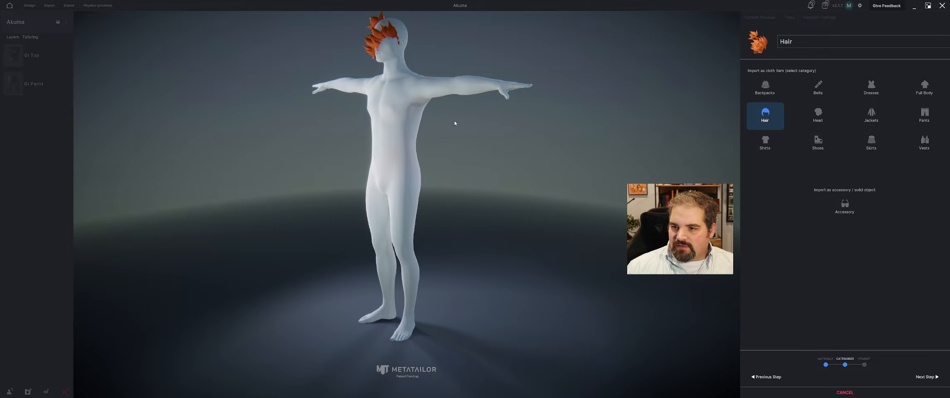
left_click_drag(476, 129, 517, 121)
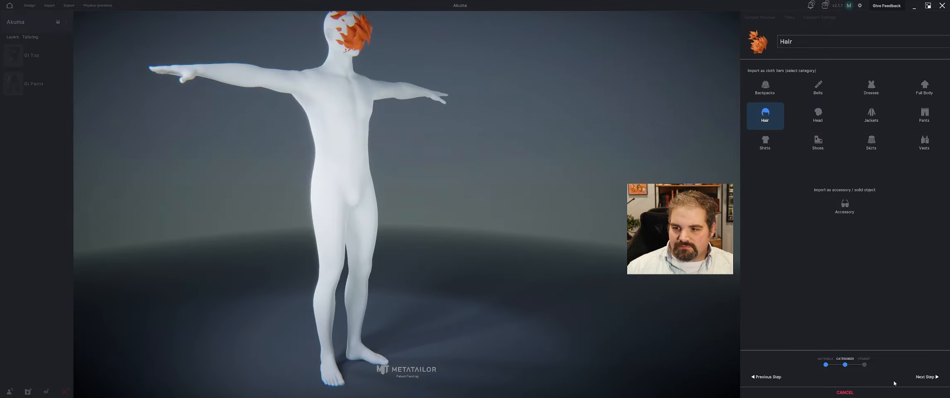
left_click(925, 377)
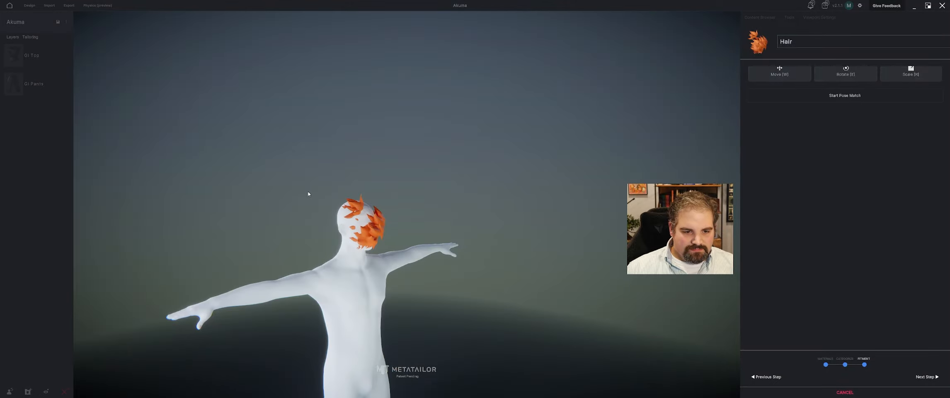
- Raise the hair above the mannequin's head and rotate it upright so it faces forward
left_click_drag(346, 215, 345, 151)
key("e")
left_click_drag(342, 182, 357, 164)
middle_click_drag(352, 185, 315, 165)
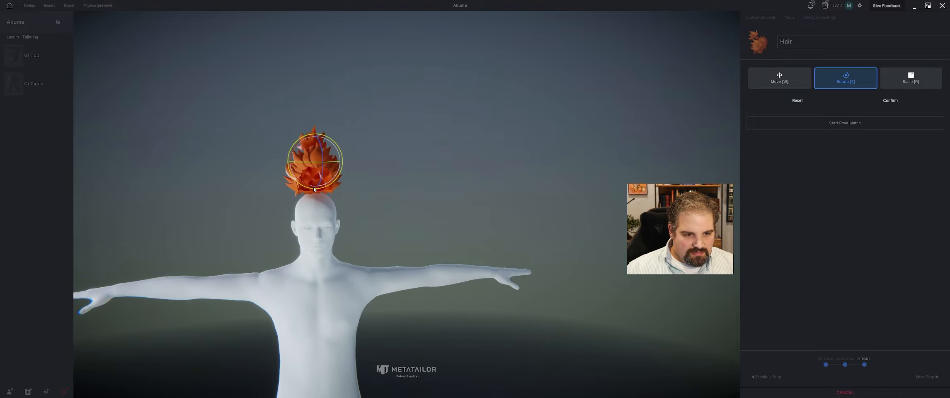
left_click_drag(312, 163, 314, 178)
- Scale the hair and move it down and back from the face onto the crown of the head
key("w")
middle_click_drag(314, 178, 359, 197)
key("r")
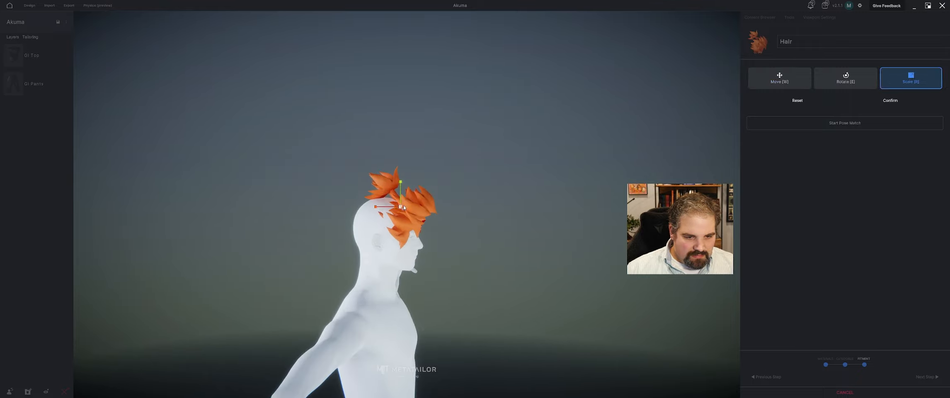
left_click_drag(400, 208, 349, 207)
key("w")
middle_click_drag(349, 207, 407, 195)
- Tilt the hair to follow the skull and resize it to match the head
key("e")
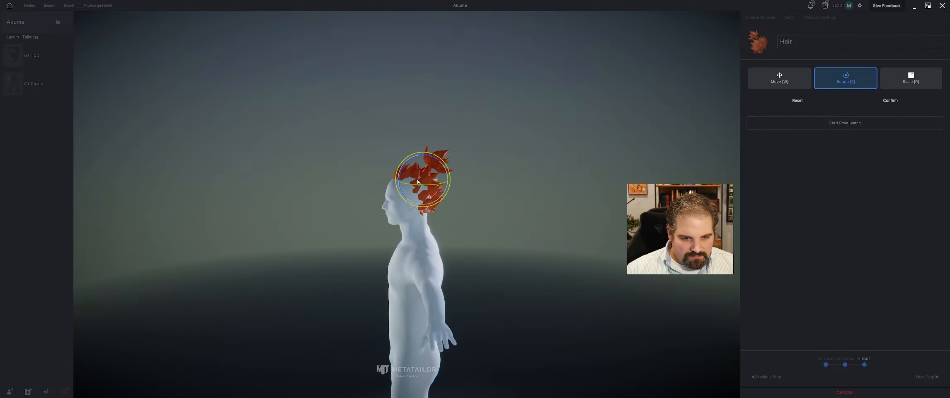
left_click_drag(409, 185, 412, 179)
key("r")
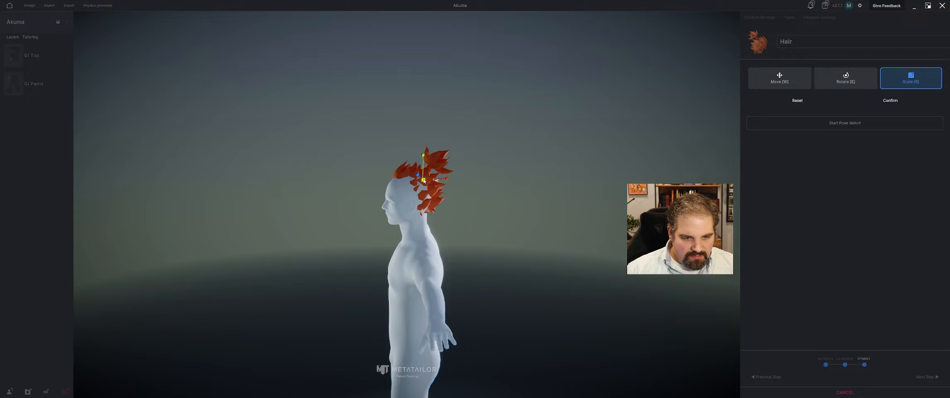
left_click_drag(421, 183, 417, 182)
- Fine-tune the hair's position so its hairline sits along the forehead and above the ears
middle_click_drag(394, 197, 476, 194)
key("w")
left_click_drag(301, 197, 304, 197)
middle_click_drag(306, 198, 340, 195)
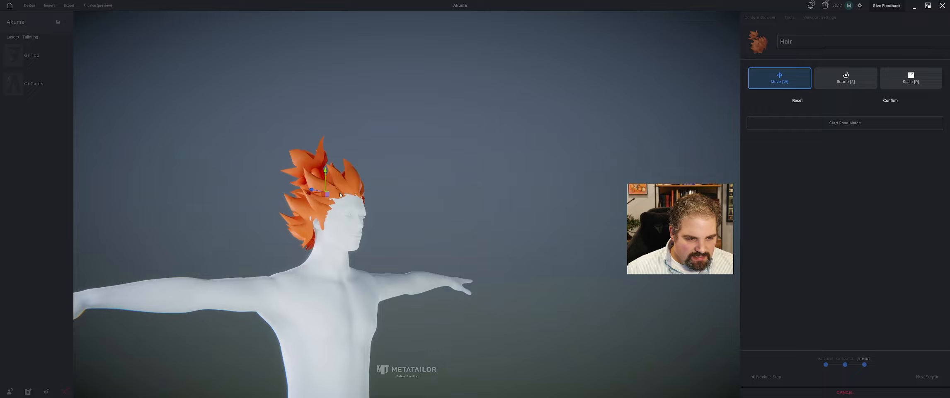
left_click_drag(325, 183, 326, 181)
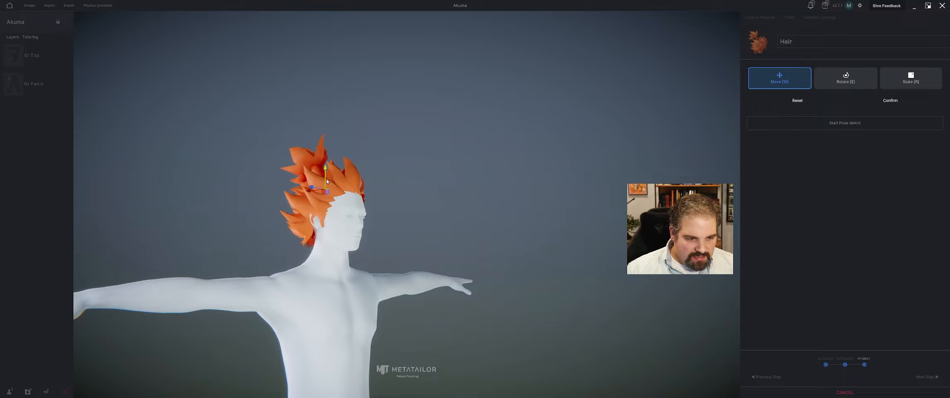
middle_click_drag(327, 181, 334, 216)
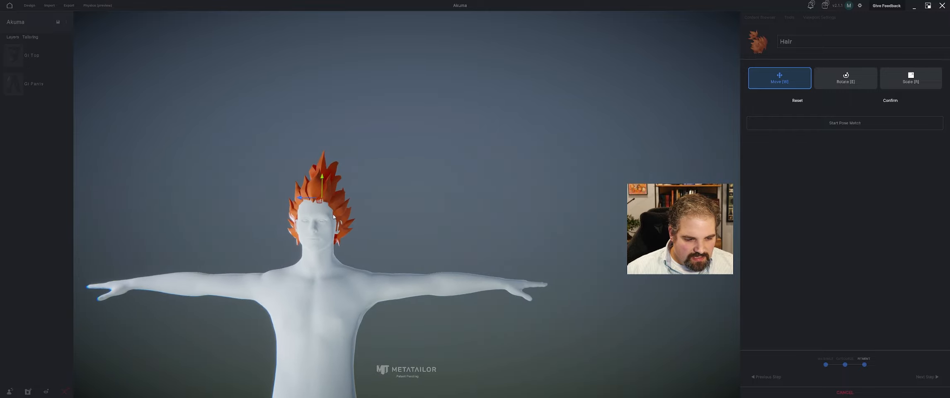
- Adjust the hair's width and depth to the head, confirm the transform, and complete the hair's fitment
key("r")
left_click_drag(299, 198, 298, 200)
middle_click_drag(303, 203, 347, 187)
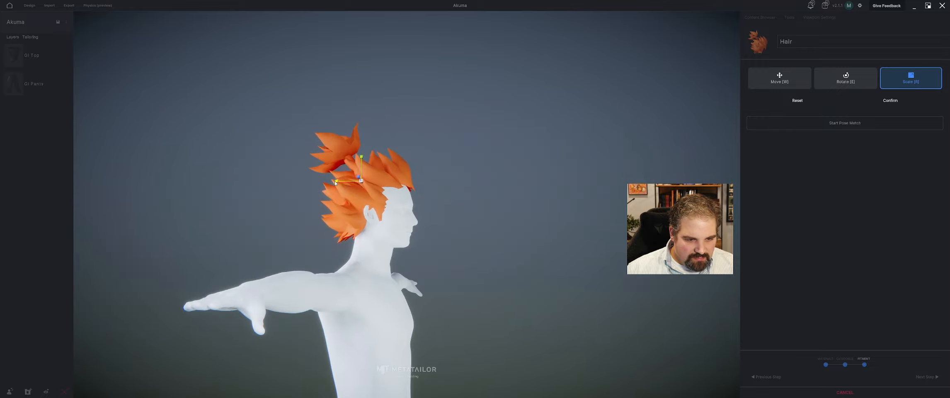
left_click_drag(336, 183, 340, 181)
middle_click_drag(440, 201, 395, 213)
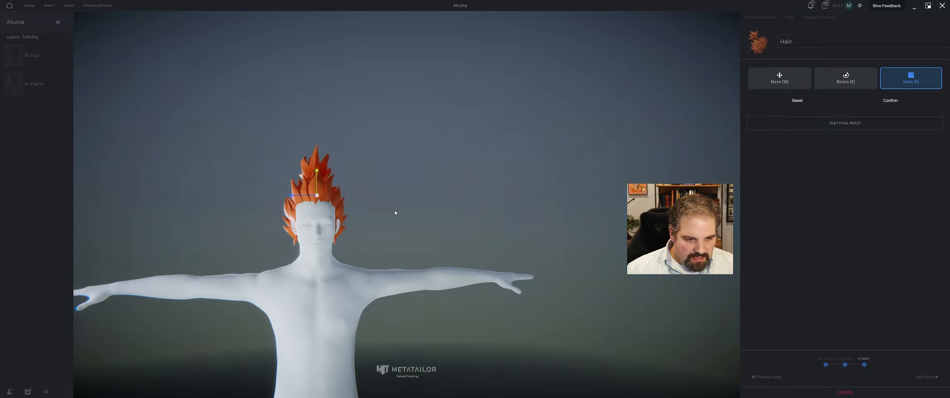
left_click(895, 101)
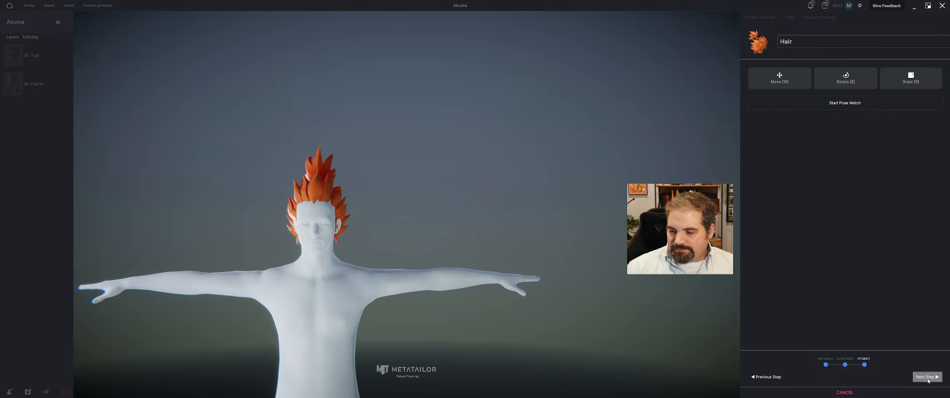
left_click(927, 377)
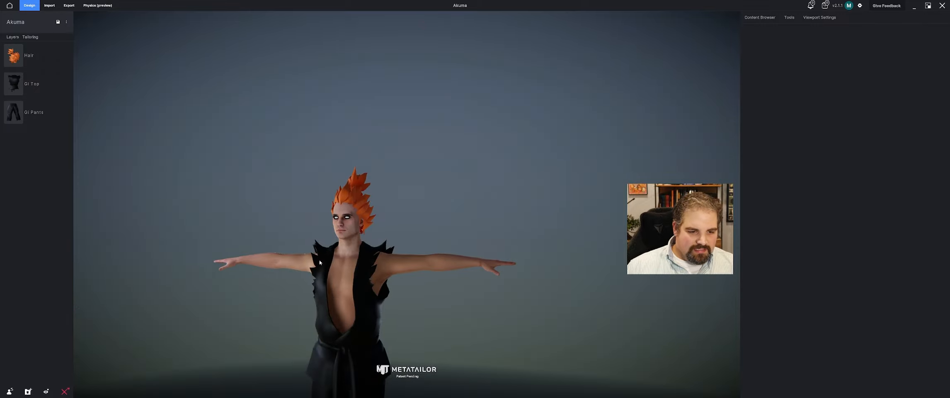
middle_click_drag(319, 262, 373, 292)
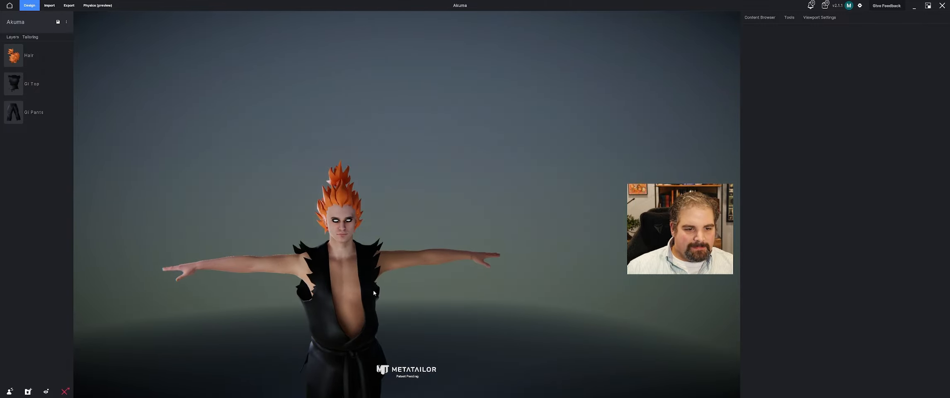
- Import Handrwap.fbx from the Akuma Mod folder as a cloth/accessory item
left_click(49, 5)
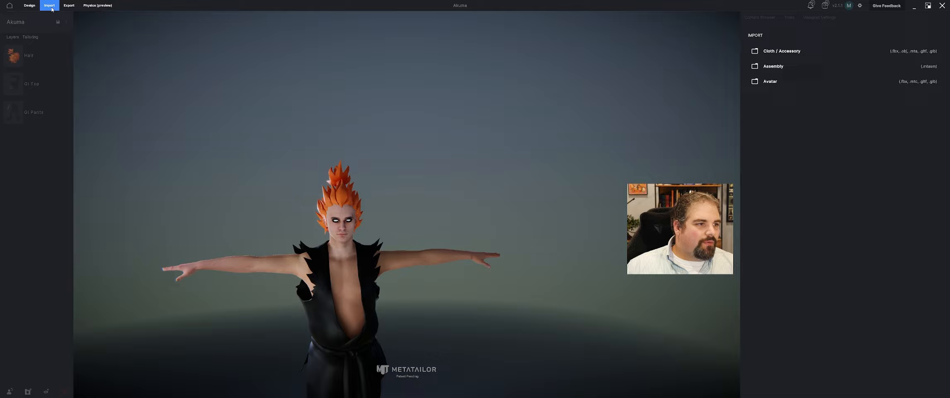
left_click(778, 56)
left_click(89, 67)
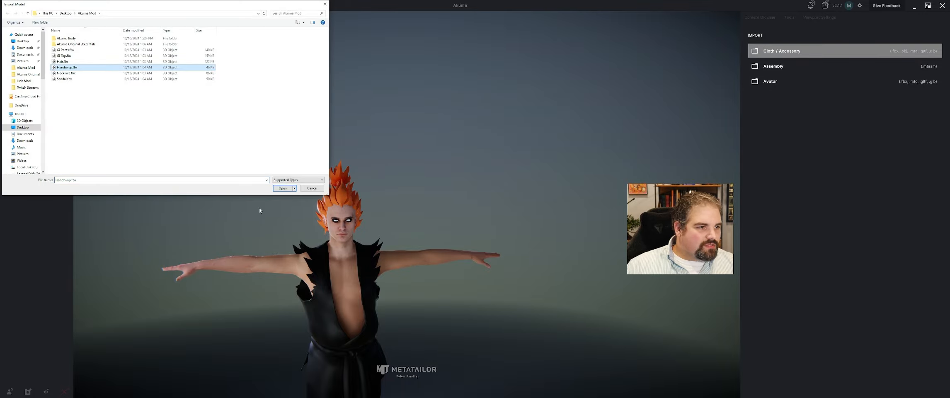
left_click(282, 187)
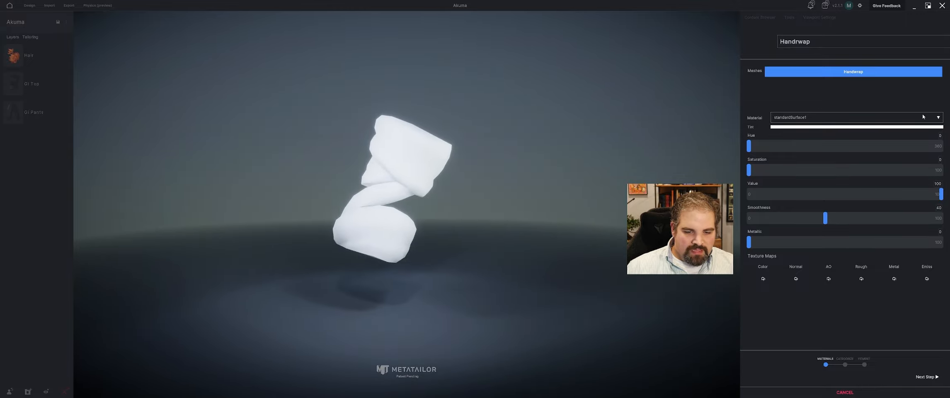
- Tint the hand wrap material yellow-orange with hue 33 and saturation 77
left_click_drag(750, 171, 941, 184)
mouse_move(771, 145)
left_mouse_down()
mouse_move(935, 146)
mouse_move(765, 151)
left_mouse_up()
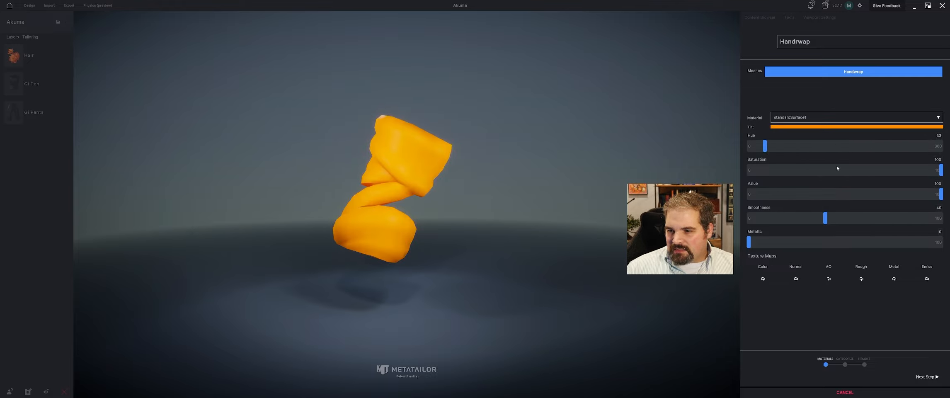
left_click_drag(940, 170, 907, 170)
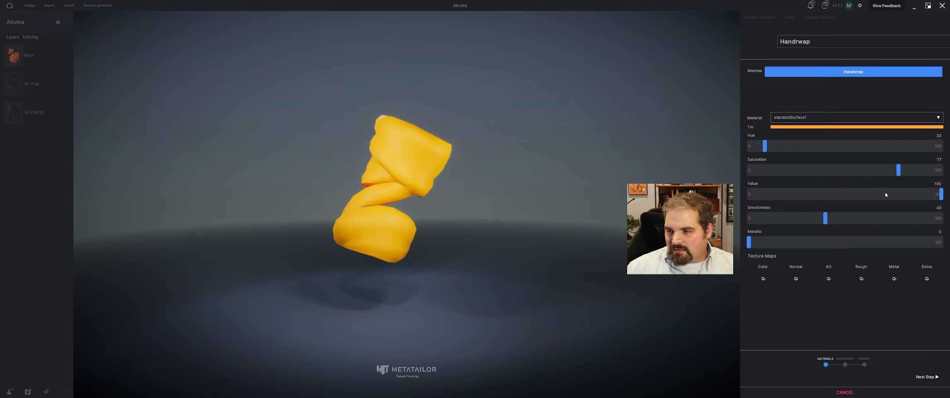
- Darken the hand wrap material's tint to value 33 and categorize the item as a Shirts cloth item
left_click_drag(941, 192, 818, 197)
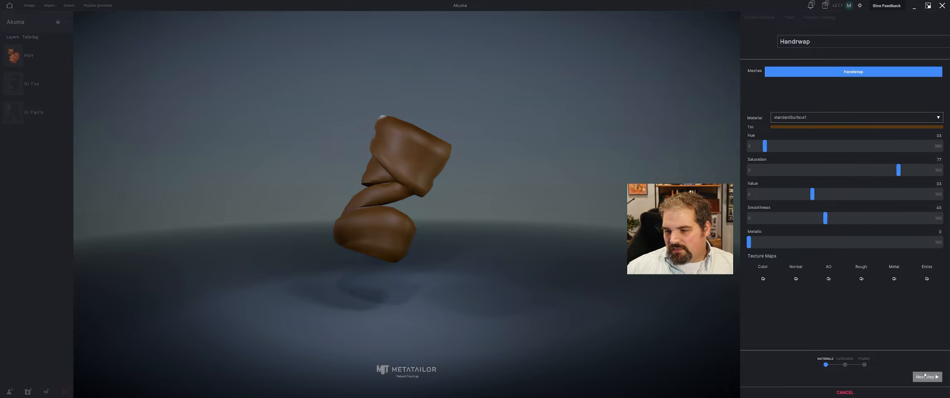
left_click(925, 376)
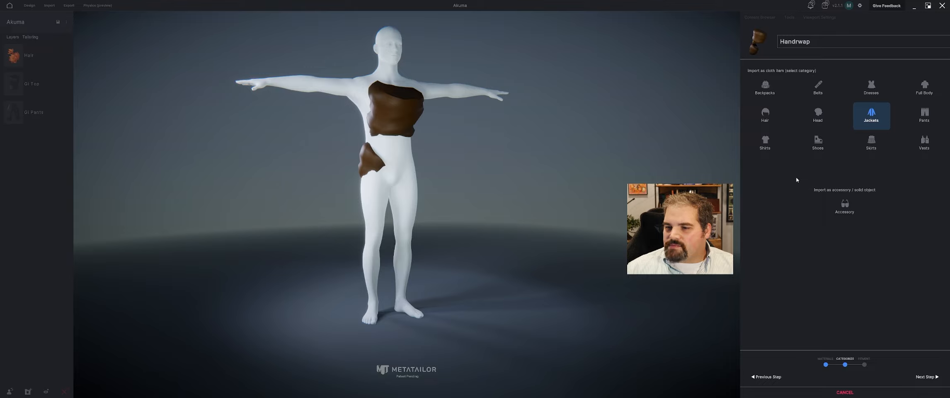
left_click(845, 207)
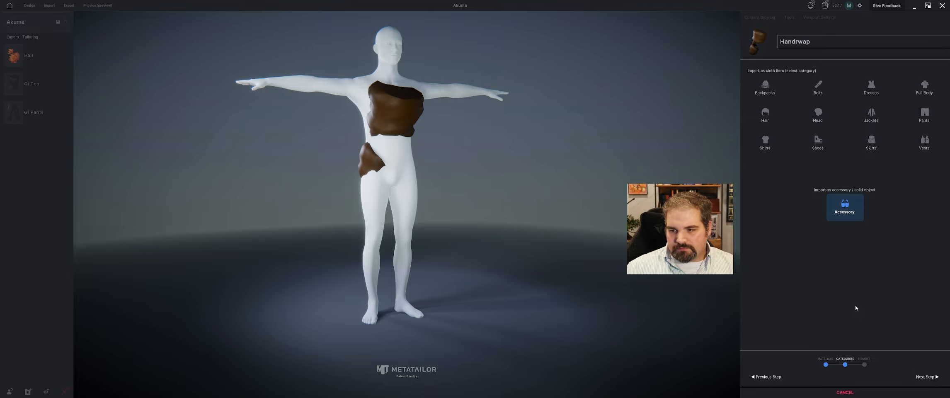
left_click(774, 148)
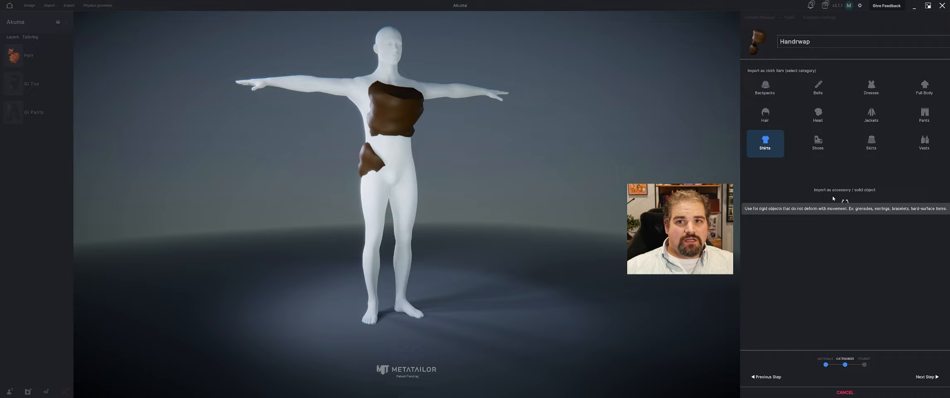
left_click(925, 377)
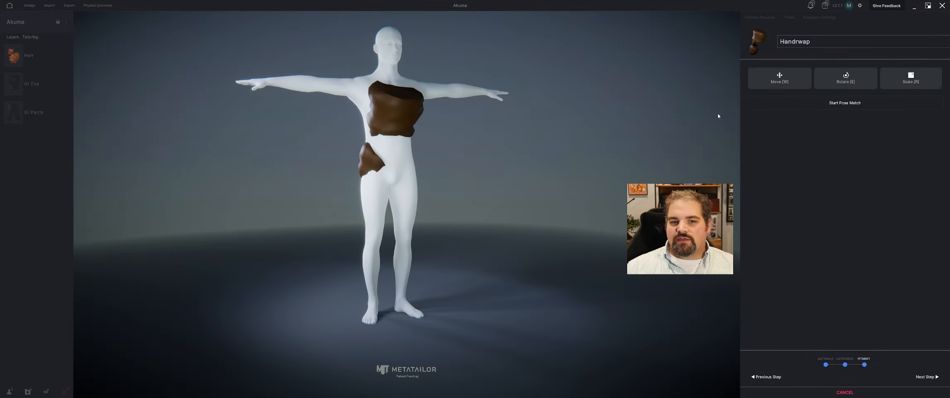
- Move the hand wrap out from the torso to below the avatar's left arm and rotate it about its vertical axis
key("w")
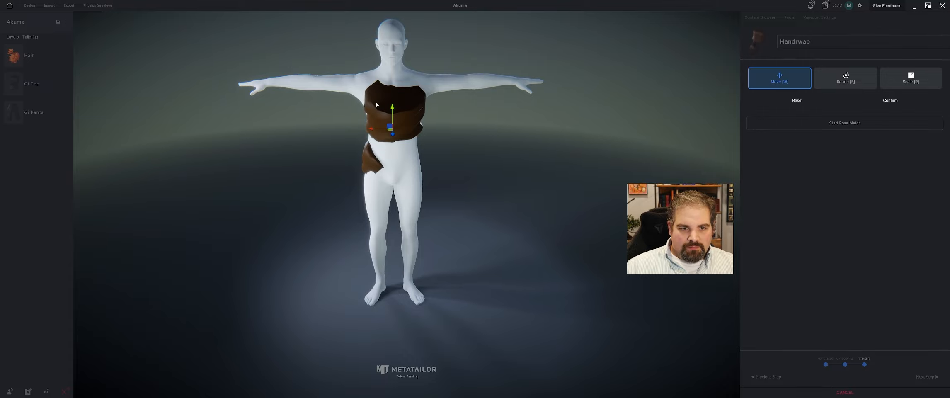
left_click_drag(382, 133, 473, 133)
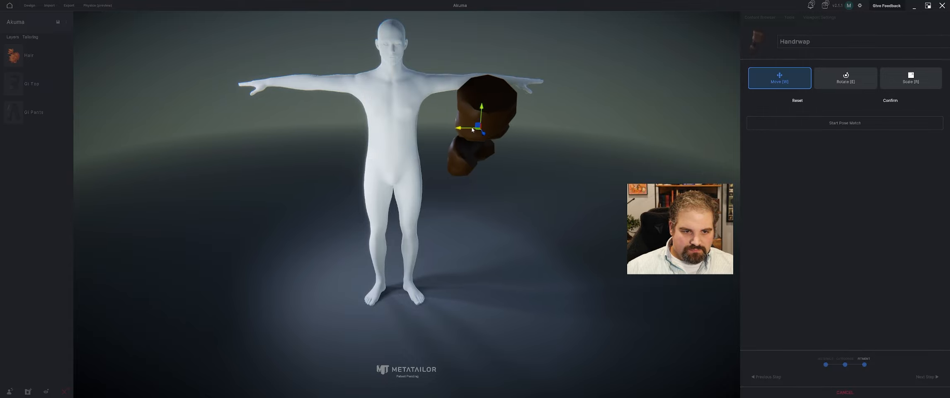
key("e")
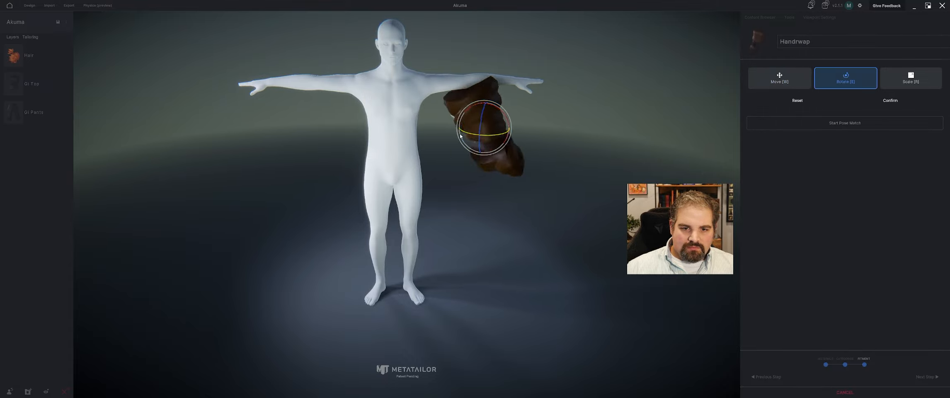
left_click_drag(453, 138, 449, 138)
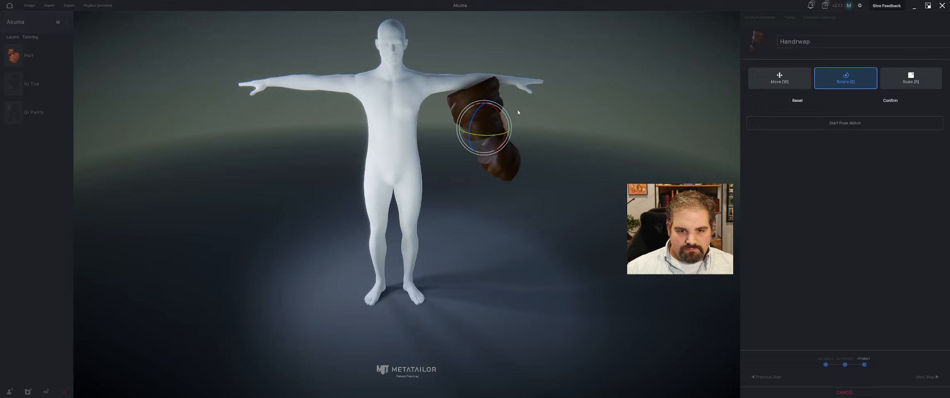
key("w")
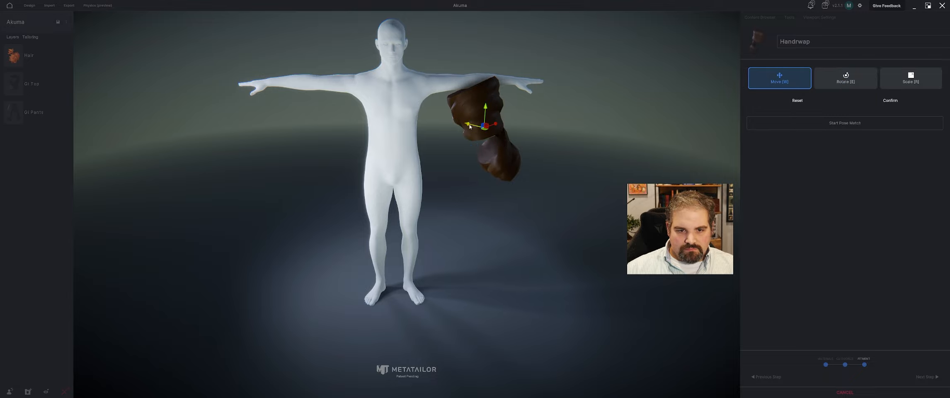
left_click_drag(470, 126, 460, 88)
middle_click_drag(476, 105, 485, 127)
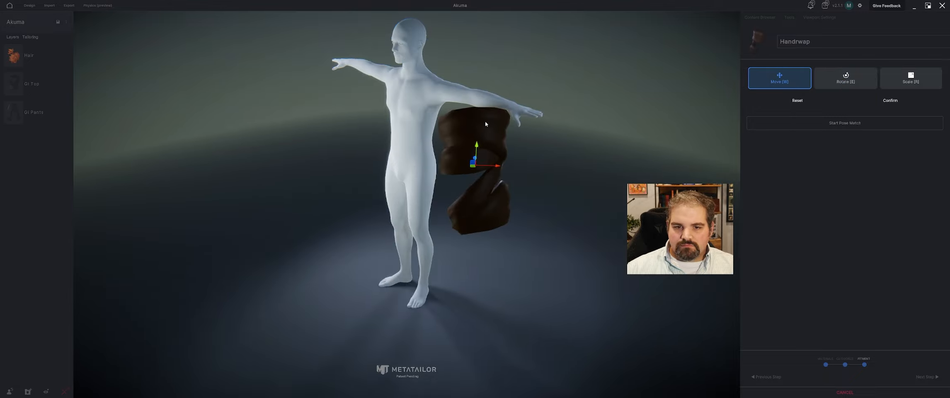
- Scale the hand wrap down uniformly to about hand size, adjust its rotation, and confirm the transform
key("r")
mouse_move(475, 165)
left_mouse_down()
mouse_move(500, 141)
mouse_move(485, 168)
left_mouse_up()
key("e")
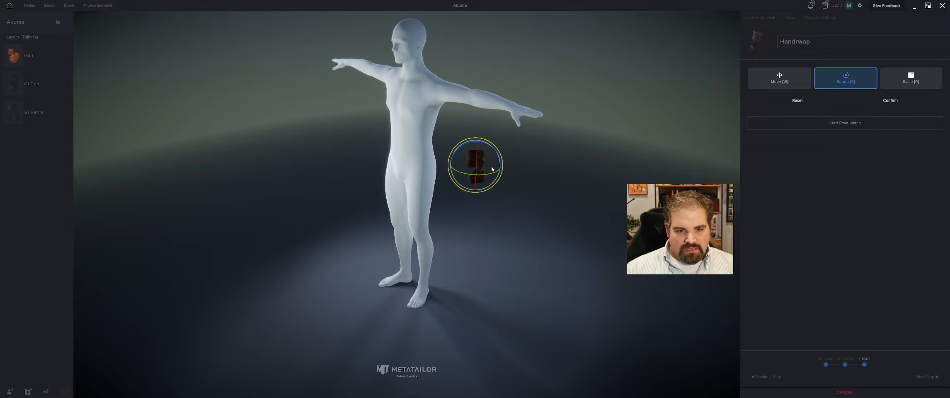
left_click(890, 100)
- Start pose matching with Mirror X and lower the elbows and wrists so the left forearm angles down toward the hand wrap
left_click(845, 102)
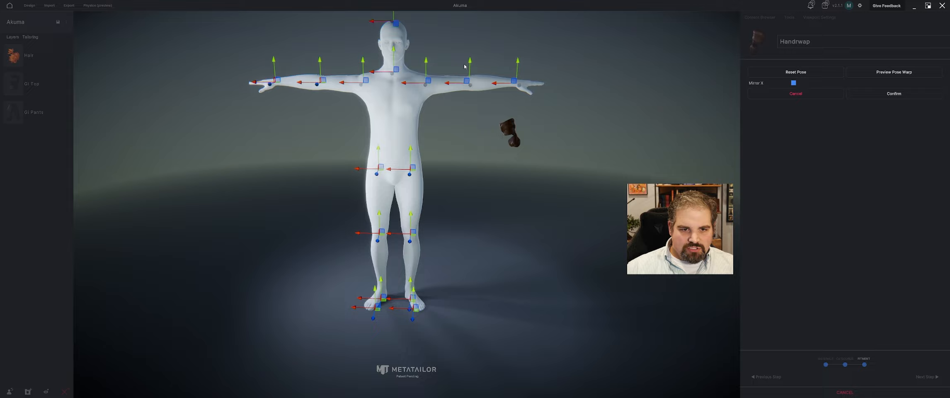
left_click_drag(467, 75, 507, 145)
middle_click_drag(507, 145, 442, 158)
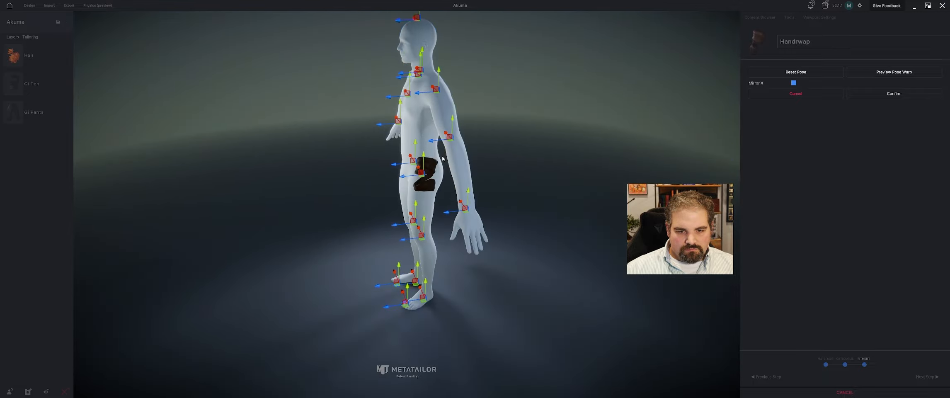
left_click_drag(451, 212, 446, 180)
left_click_drag(451, 122, 451, 116)
middle_click_drag(443, 143, 483, 137)
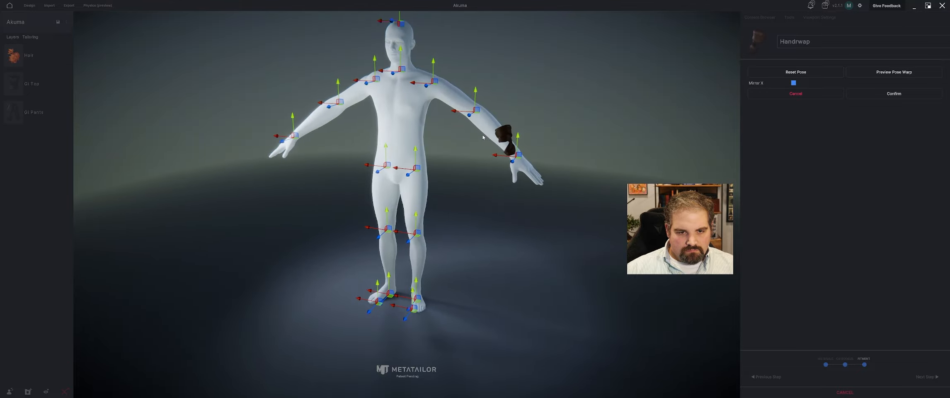
left_click_drag(506, 156, 486, 148)
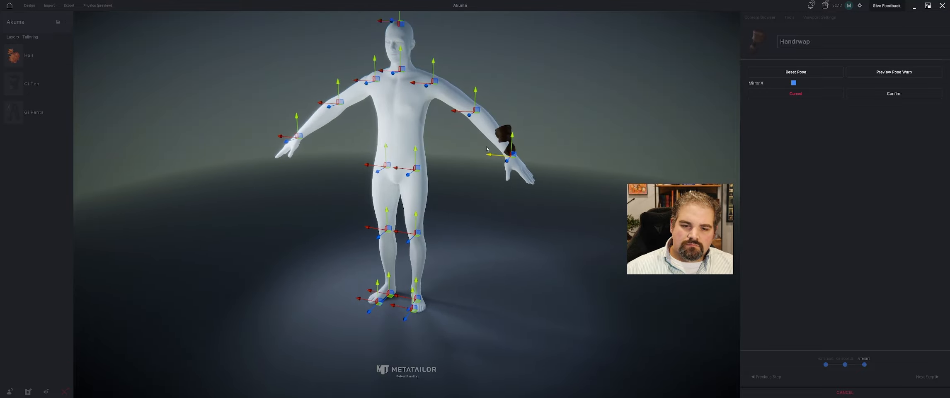
- Refine the elbow and wrist positions to bend the arms down beside the hips, and confirm the matched pose
left_click_drag(456, 112, 474, 110)
middle_click_drag(481, 118, 442, 129)
left_click_drag(442, 129, 461, 149)
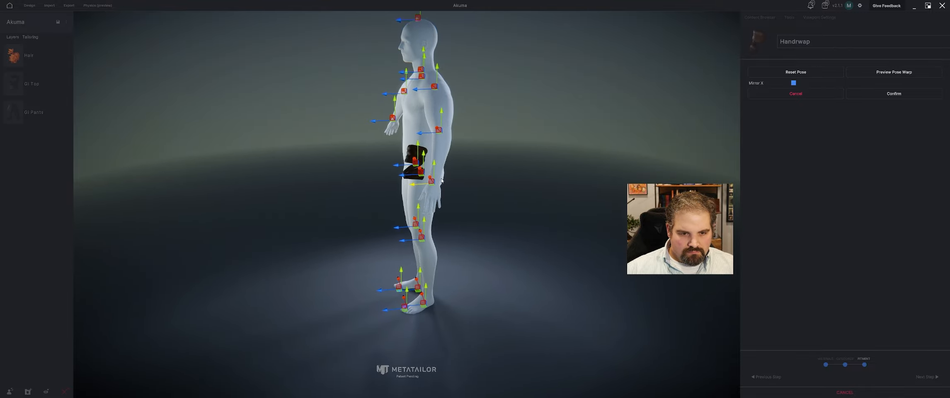
middle_click_drag(438, 161, 520, 142)
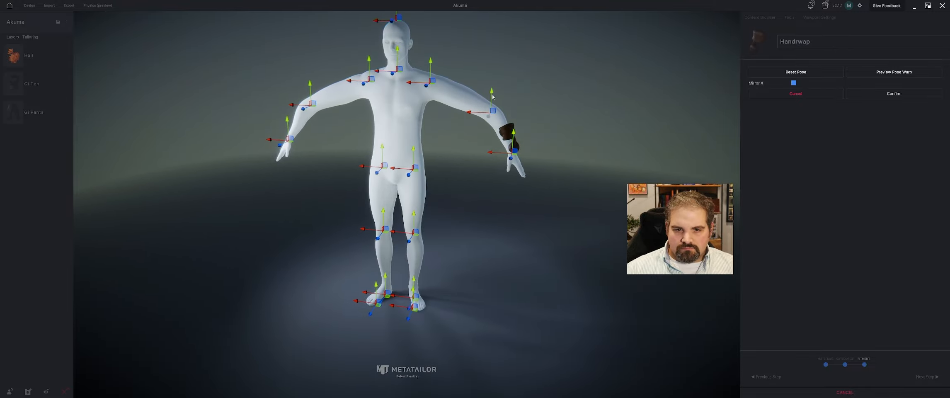
left_click_drag(474, 113, 451, 112)
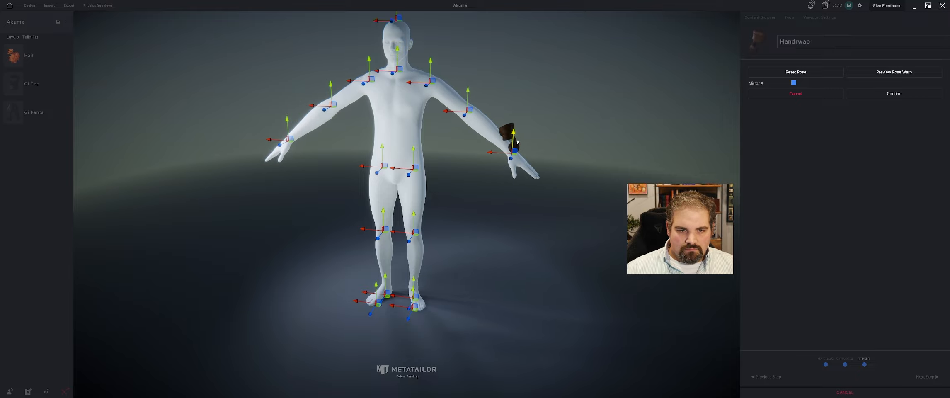
left_click_drag(517, 142, 500, 180)
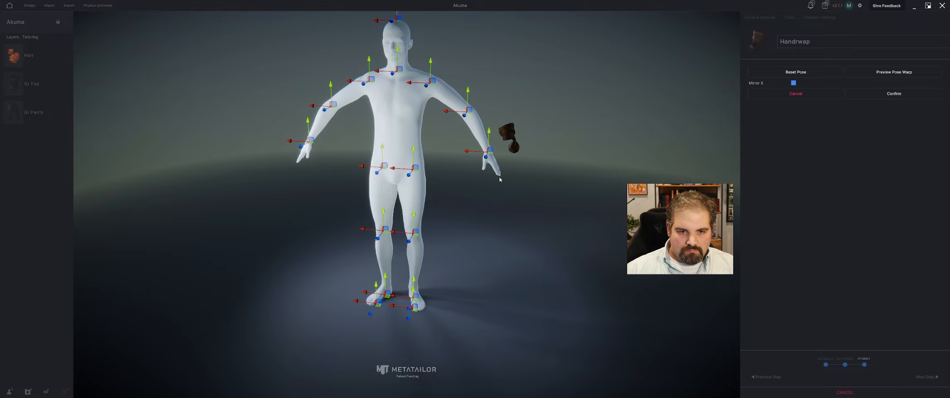
middle_click_drag(499, 180, 465, 175)
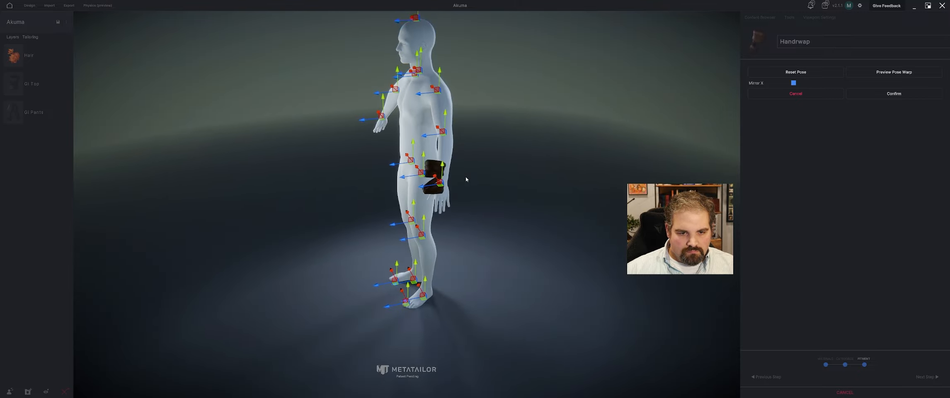
left_click(868, 96)
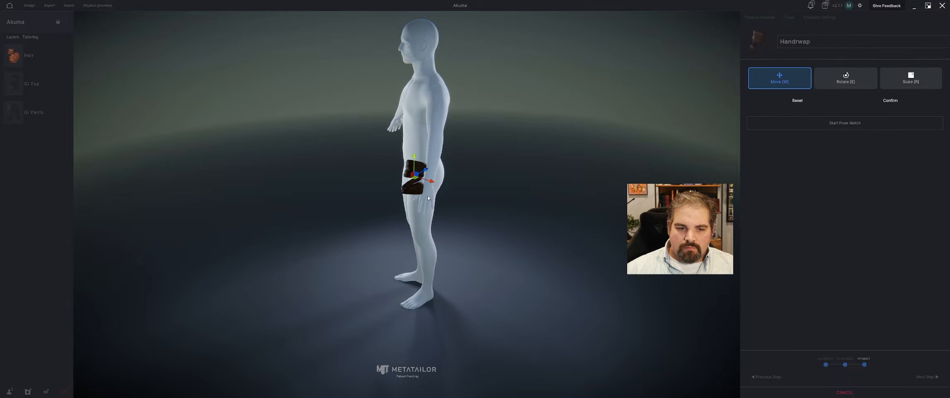
- Move the hand wrap onto the avatar's left wrist and palm, aligning it in both front and side views
middle_click_drag(428, 198, 405, 238)
left_click_drag(419, 243, 443, 222)
middle_click_drag(444, 222, 499, 143)
left_click_drag(505, 139, 499, 159)
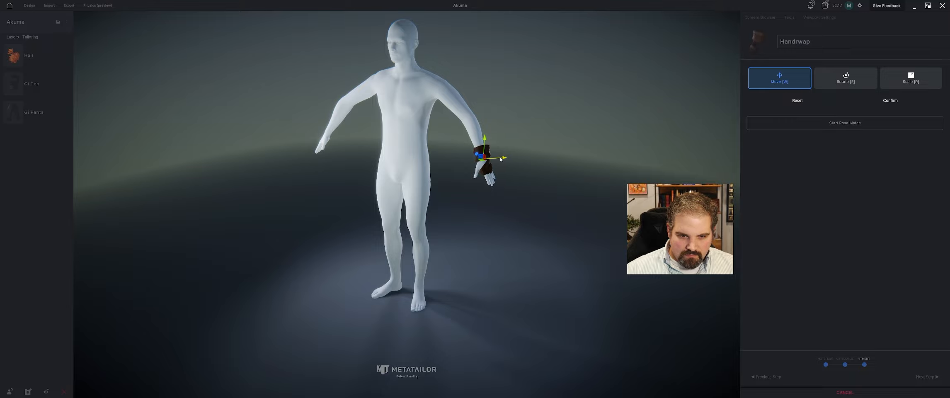
middle_click_drag(499, 159, 462, 180)
scroll(462, 180, "up", 3)
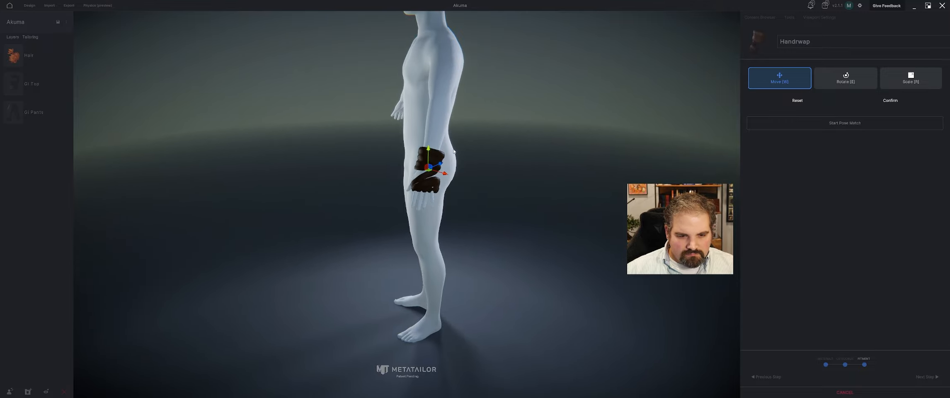
left_click_drag(437, 167, 436, 166)
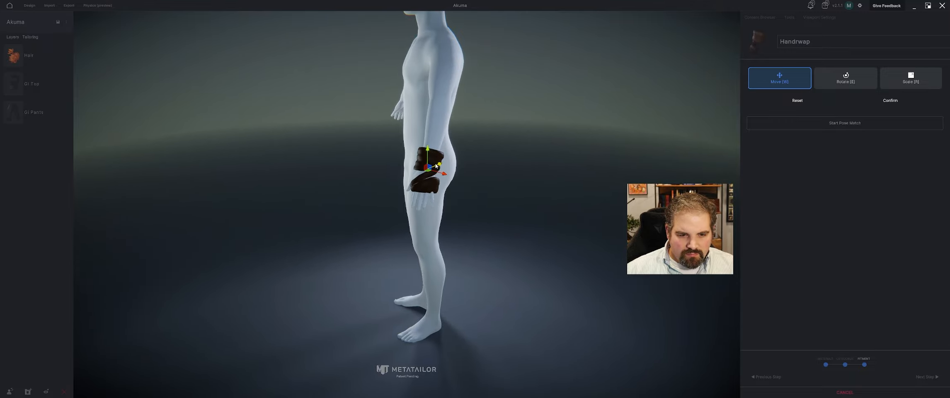
middle_click_drag(425, 183, 496, 201)
scroll(520, 124, "up", 1)
middle_click_drag(520, 125, 517, 200)
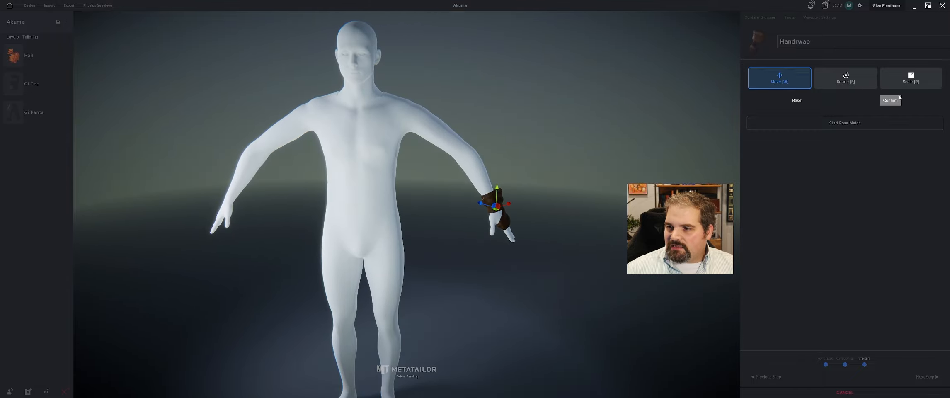
- Refine the matched pose so the left wrist and hand sit inside the hand wrap, confirm it, and complete the fitment
left_click(844, 123)
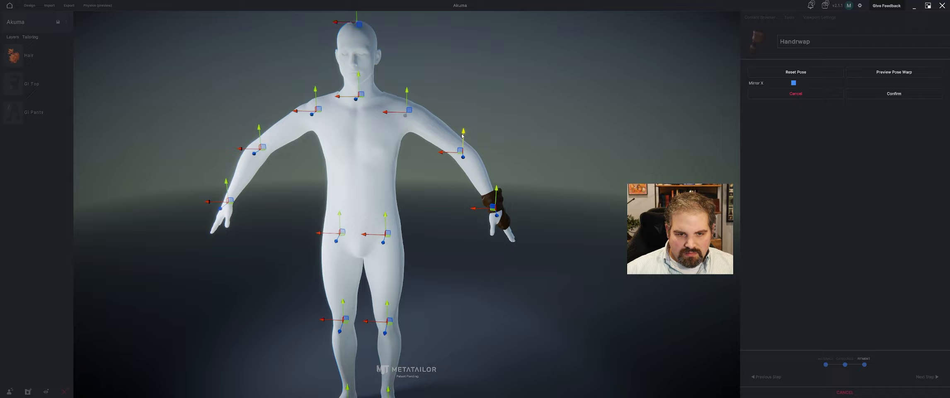
middle_click_drag(462, 137, 435, 163)
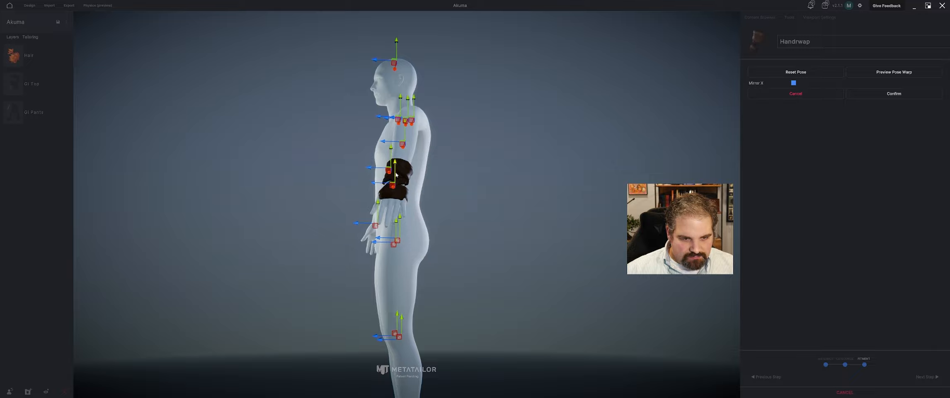
middle_click_drag(394, 174, 559, 198)
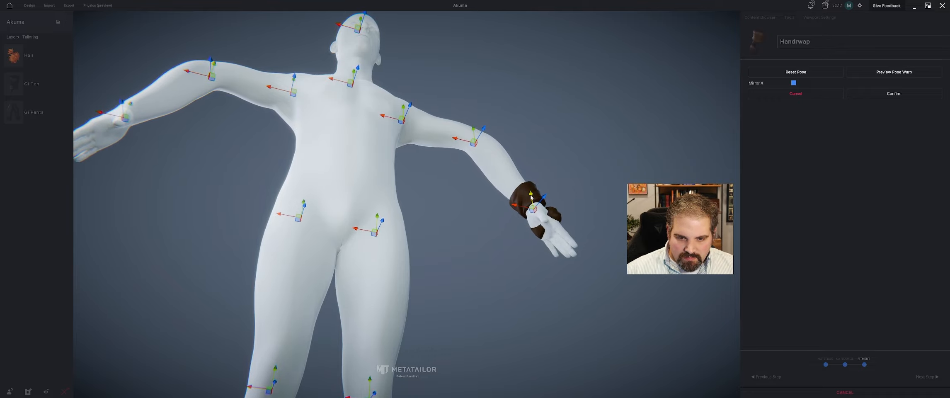
left_click_drag(530, 198, 526, 195)
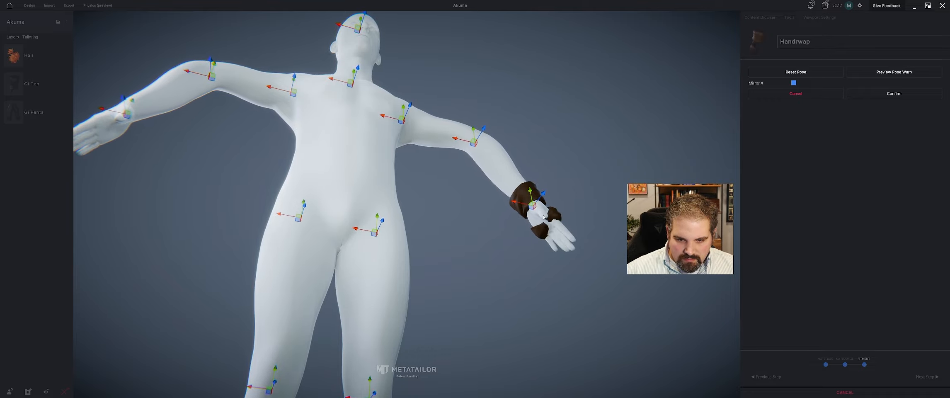
middle_click_drag(572, 212, 515, 243)
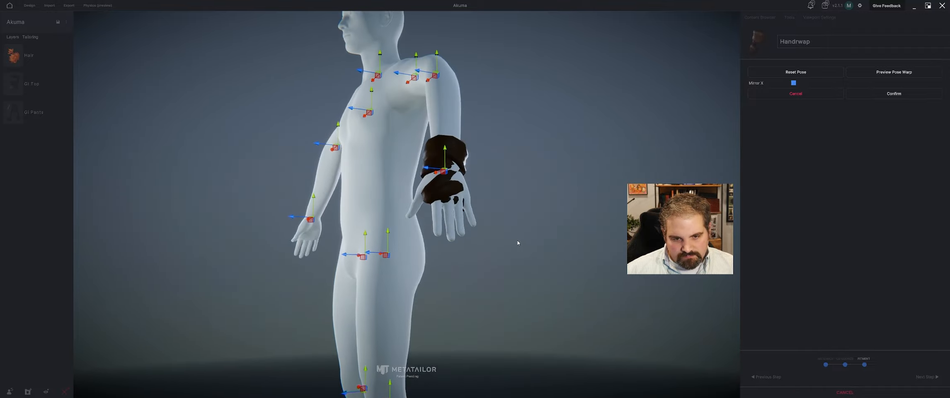
left_click_drag(457, 168, 447, 172)
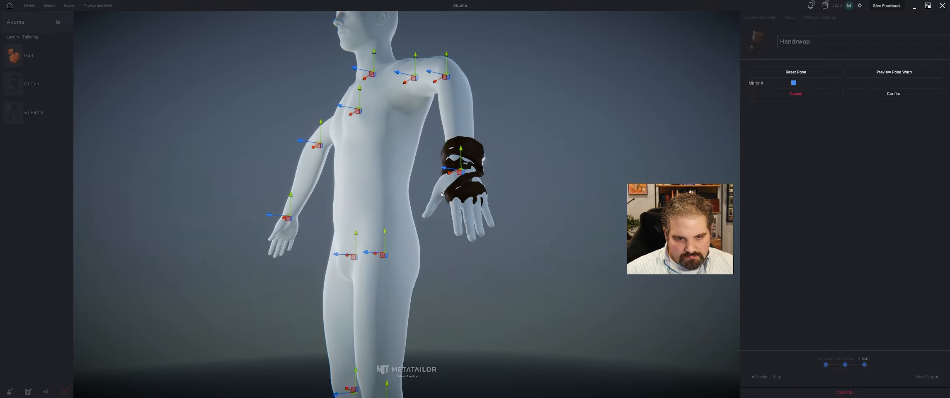
middle_click_drag(441, 194, 475, 198)
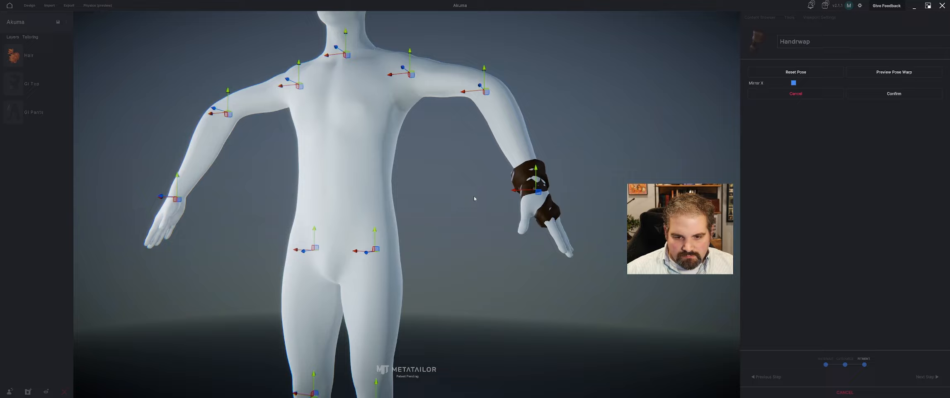
left_click(873, 94)
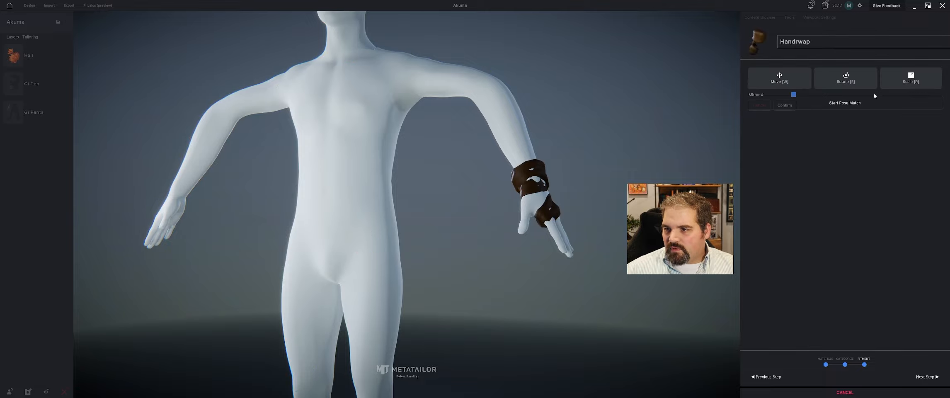
left_click(925, 376)
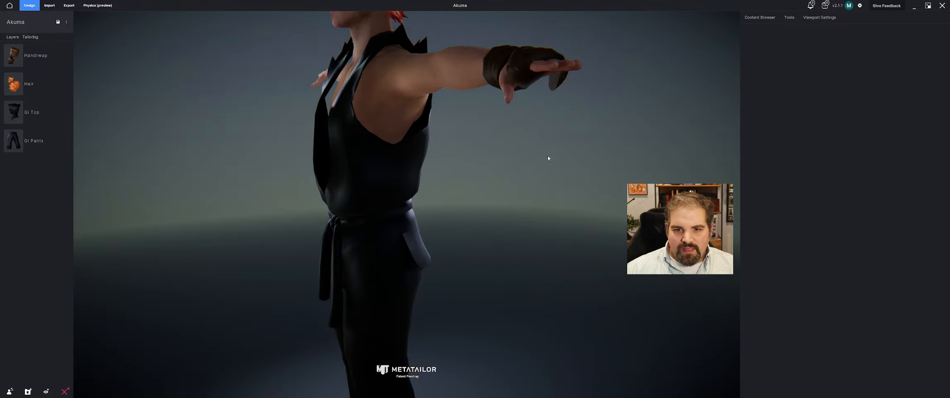
- Select the hand wrap on the avatar's left arm and turn on Mirror for it
middle_click_drag(547, 156, 447, 178)
left_click(464, 148)
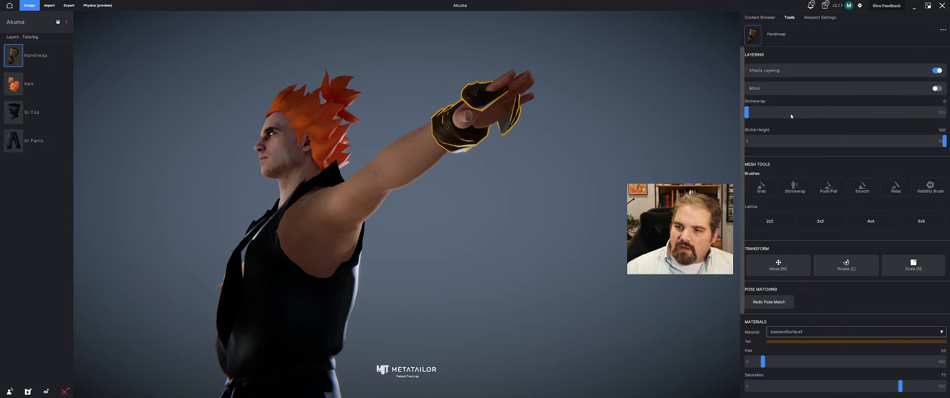
left_click(934, 89)
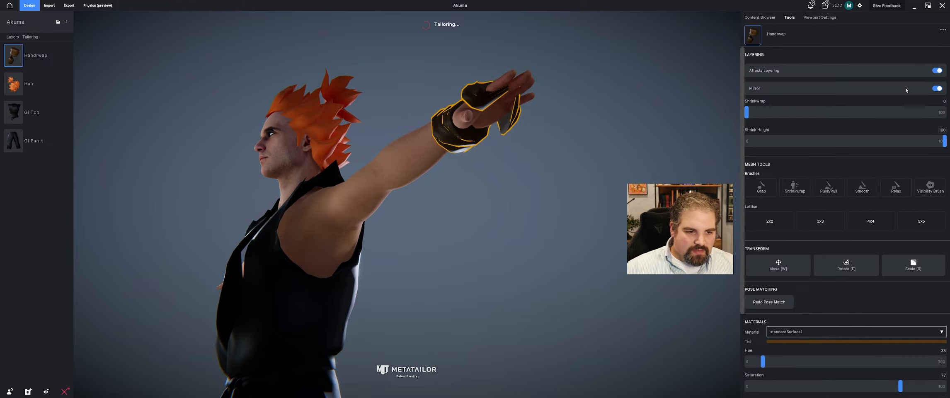
- Adjust the position and scale of the mirrored hand wrap around the left wrist and palm, and confirm the transform
middle_click_drag(322, 208, 348, 232)
key("w")
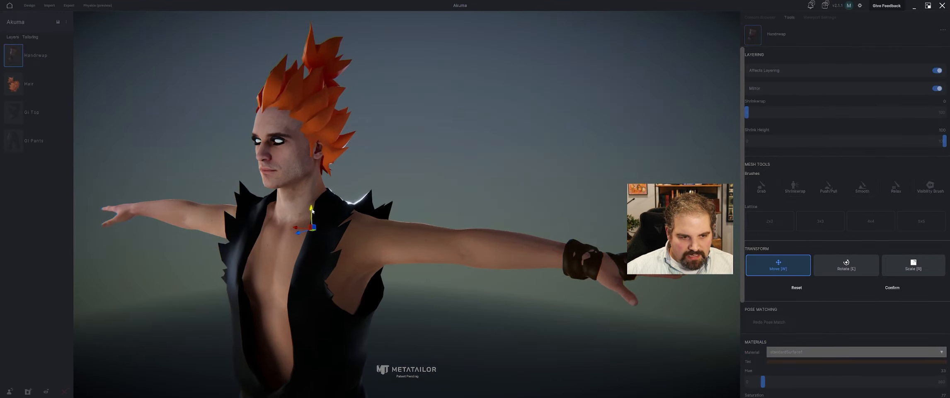
left_click_drag(312, 210, 317, 210)
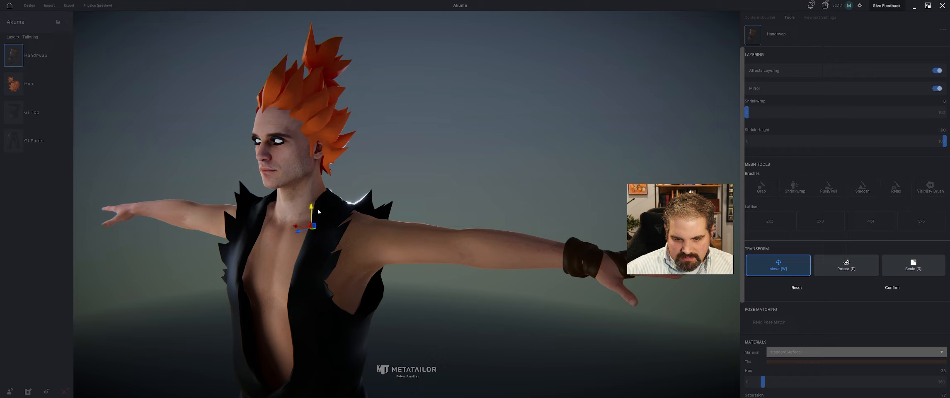
key("r")
left_click_drag(315, 229, 256, 226)
key("w")
middle_click_drag(254, 227, 295, 202)
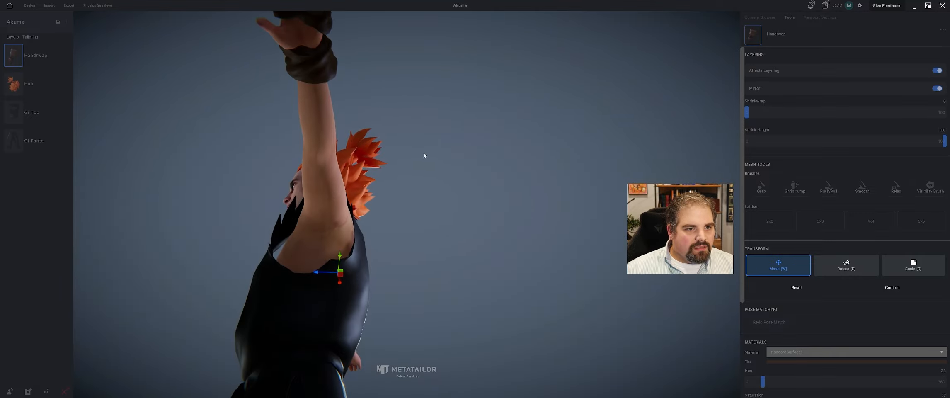
middle_click_drag(423, 152, 504, 267)
left_click(885, 289)
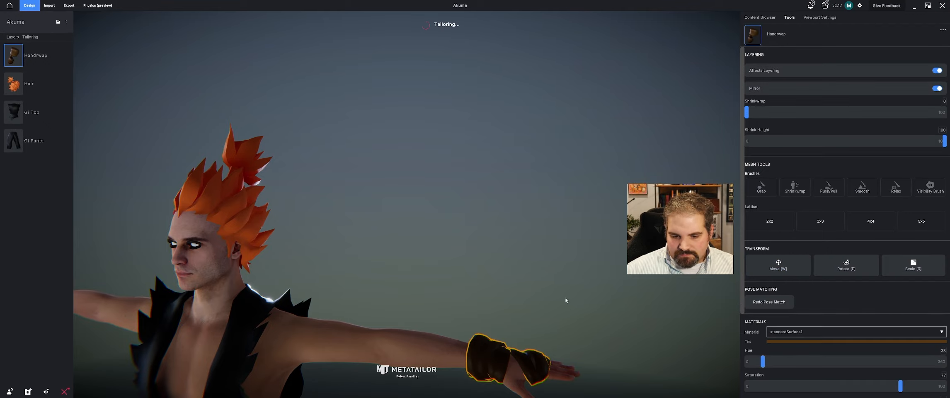
- Raise the hand wrap's Shrinkwrap to 83 to tighten it against the skin
middle_click_drag(563, 301, 488, 247)
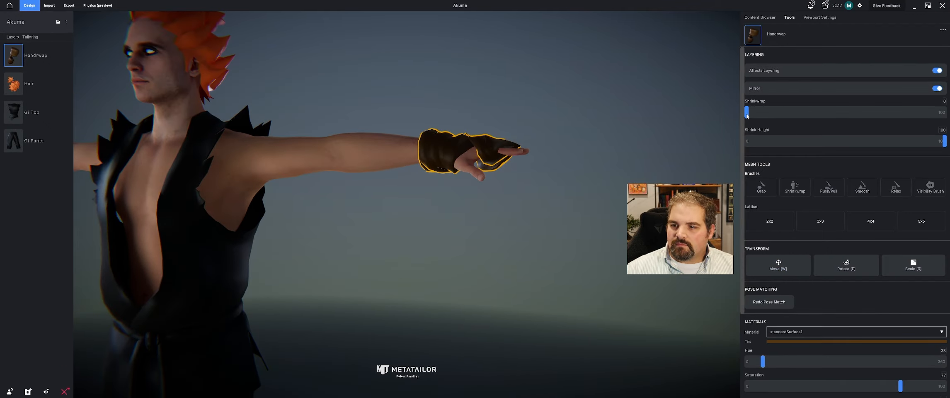
left_click(762, 112)
left_click_drag(769, 118, 927, 141)
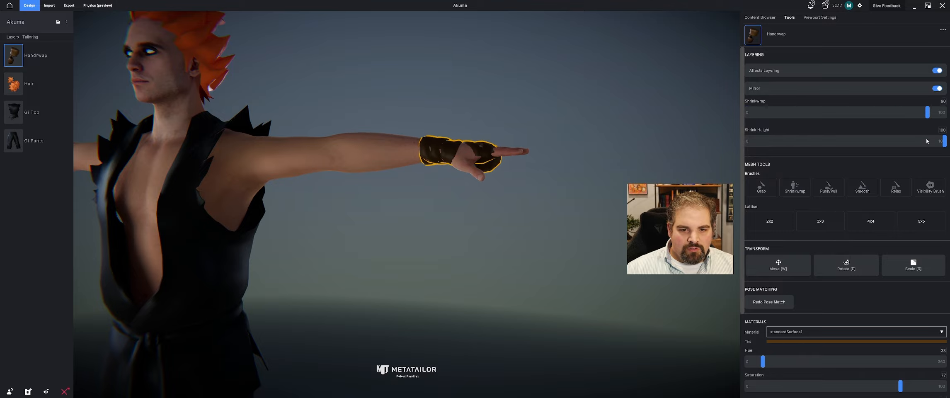
middle_click_drag(610, 165, 615, 180)
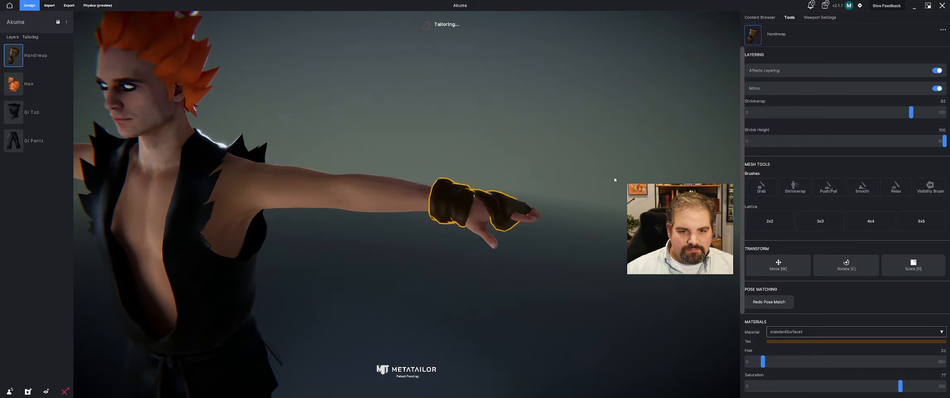
- Nudge the hand wrap slightly along the left arm and confirm its new position
middle_click_drag(538, 188, 332, 246)
key("w")
middle_click_drag(335, 197, 196, 218)
left_click_drag(169, 208, 167, 207)
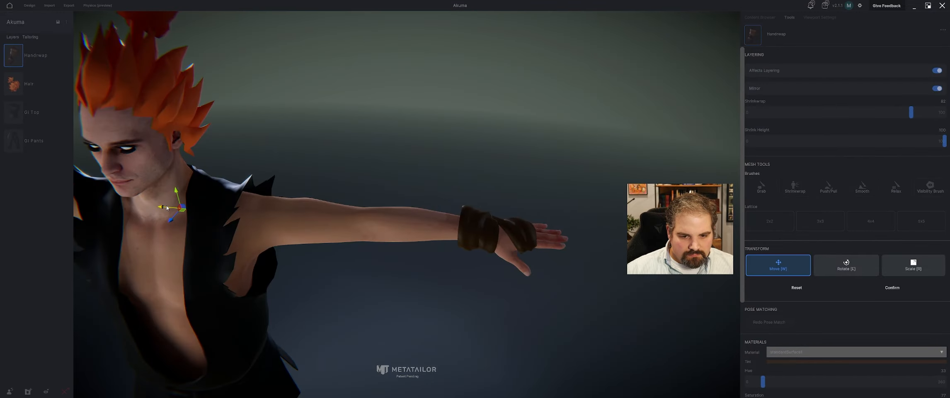
left_click(892, 287)
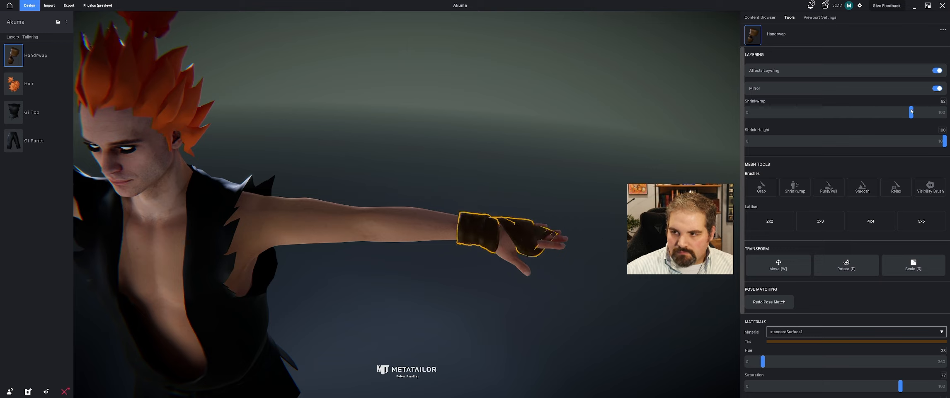
- Lower the hand wrap's Shrinkwrap to 54 and turn off Affects Layering
left_click_drag(910, 112, 853, 112)
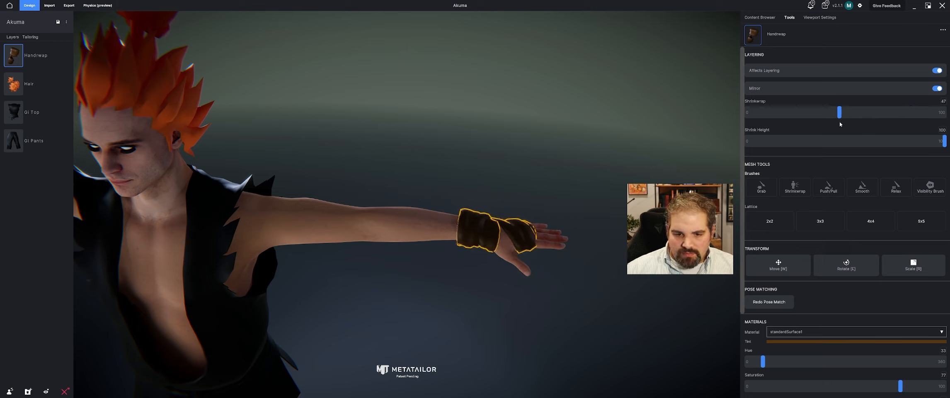
left_click(936, 70)
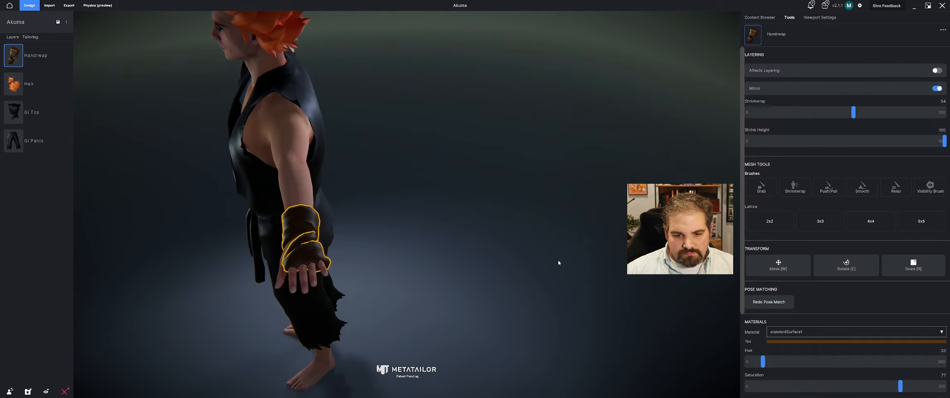
- Fine-tune the hand wrap's placement on the wrist from below and in front, and confirm the move
middle_click_drag(378, 245, 378, 89)
key("w")
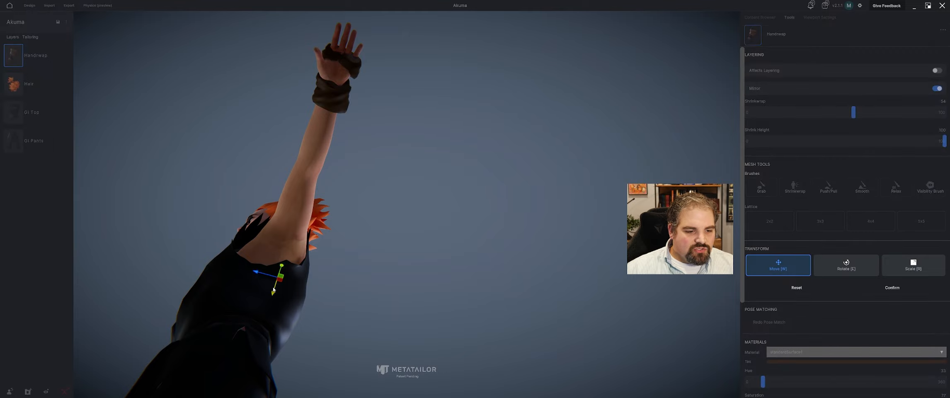
middle_click_drag(366, 269, 476, 199)
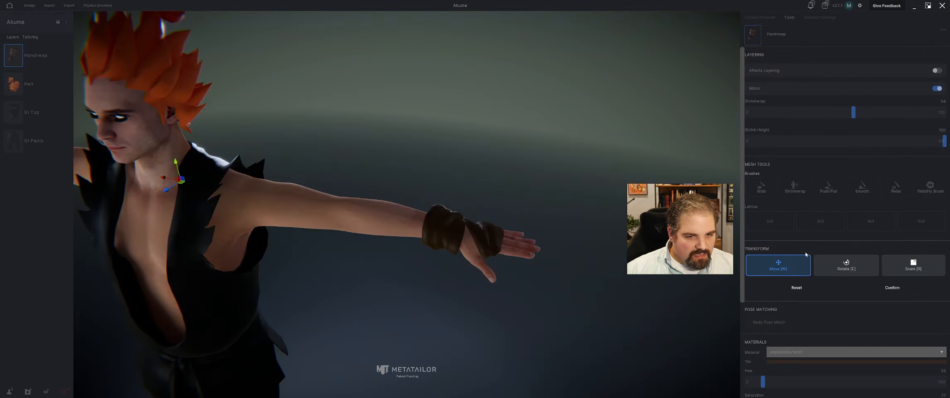
left_click(890, 290)
- Hide the avatar's skin poking through the hand wrap using a smaller Visibility Brush on the layered body mesh, and confirm
middle_click_drag(606, 299, 203, 225)
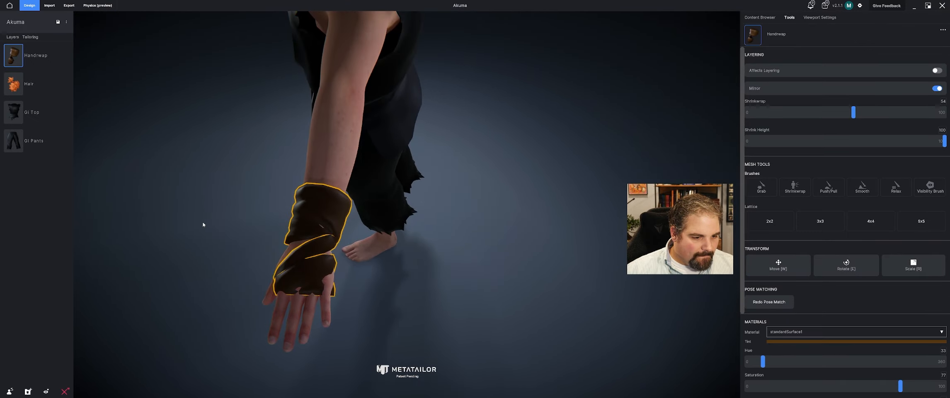
middle_click_drag(244, 259, 279, 255)
middle_click_drag(439, 293, 404, 275)
left_click(303, 194)
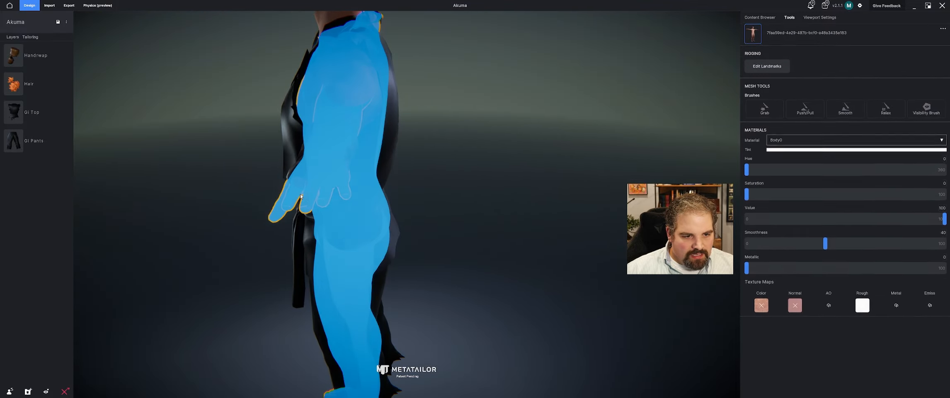
left_click(926, 109)
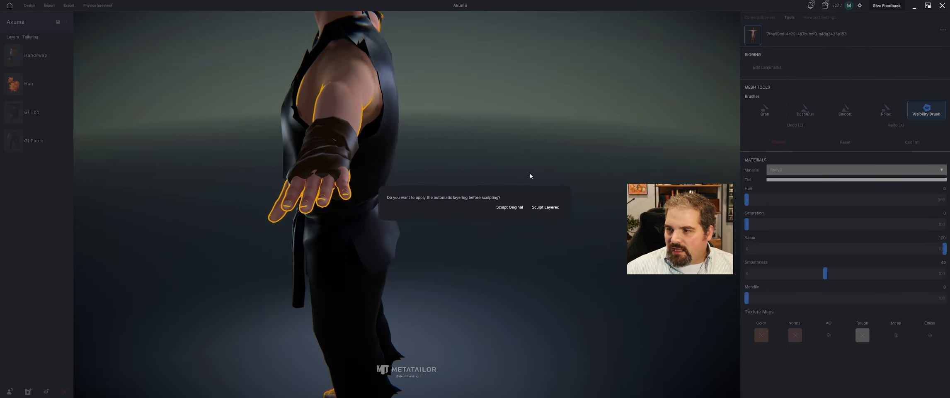
left_click(545, 207)
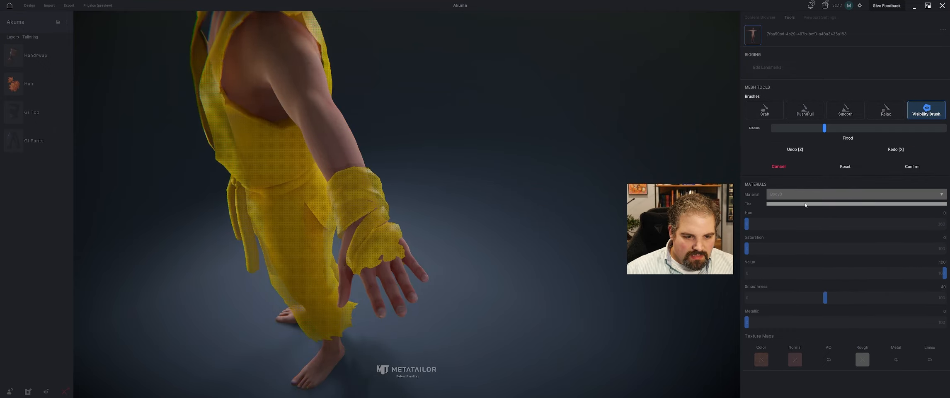
left_click_drag(824, 128, 790, 130)
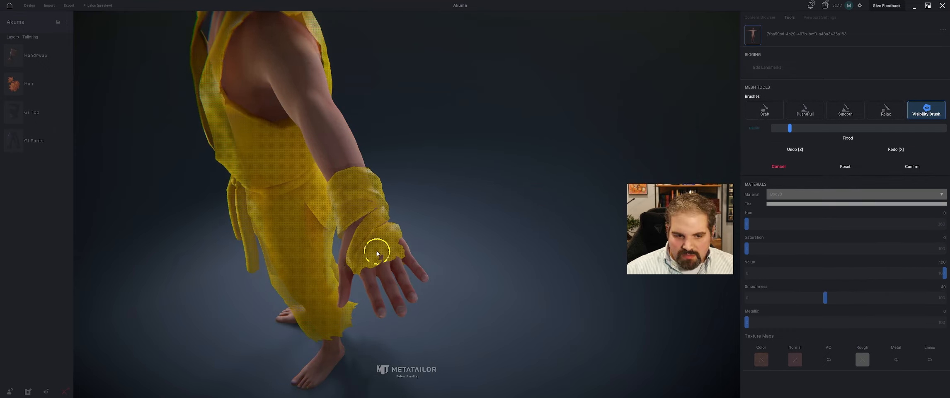
left_click_drag(459, 231, 389, 231)
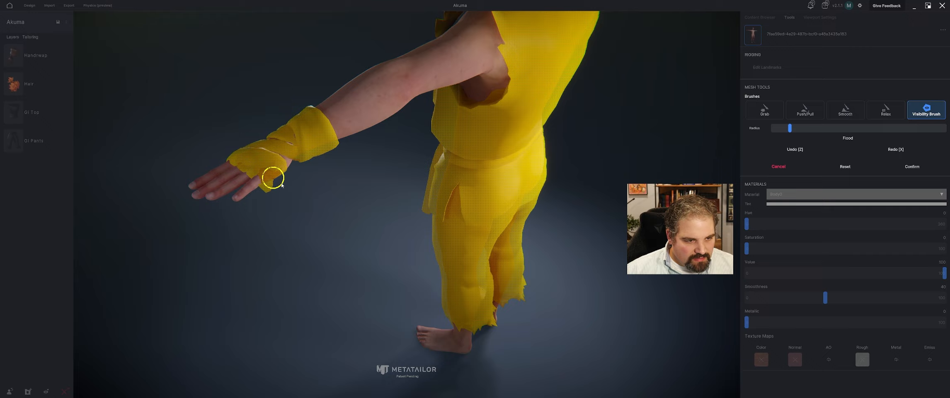
left_click_drag(281, 185, 307, 159)
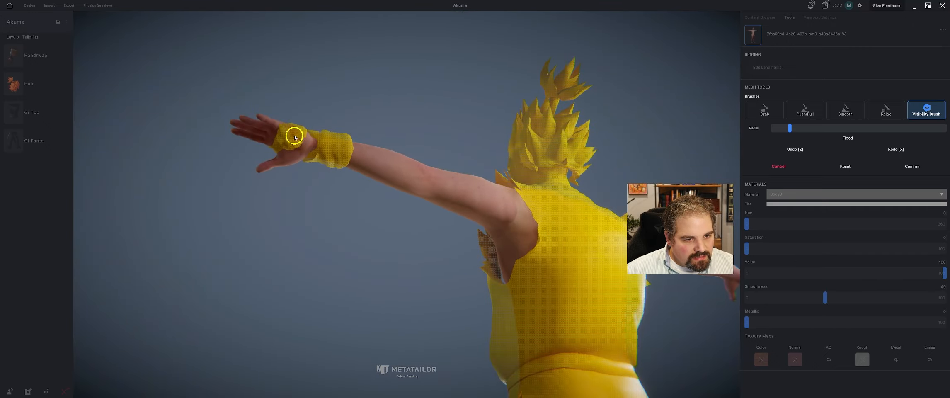
left_click(911, 166)
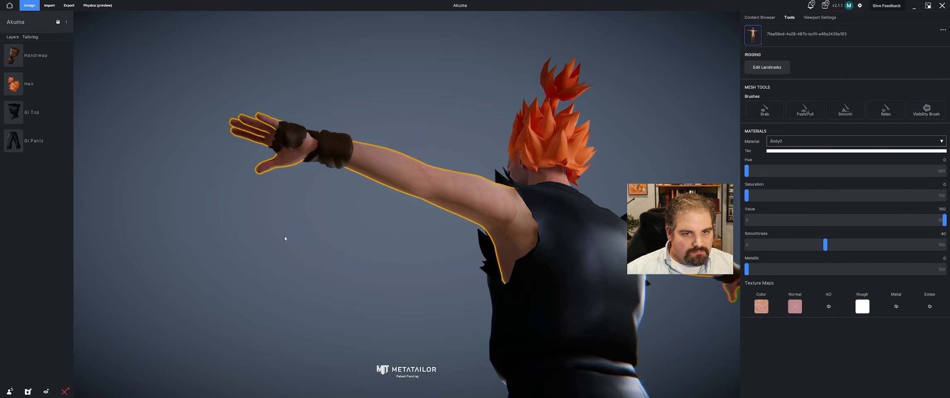
- Import the Sandal FBX file from the Akuma Mod folder as a cloth/accessory
left_click_drag(285, 239, 310, 299)
scroll(292, 280, "down", 3)
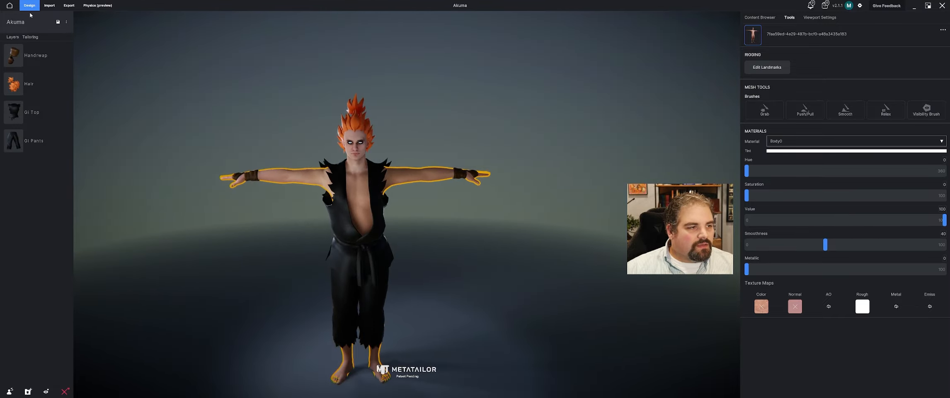
left_click(48, 9)
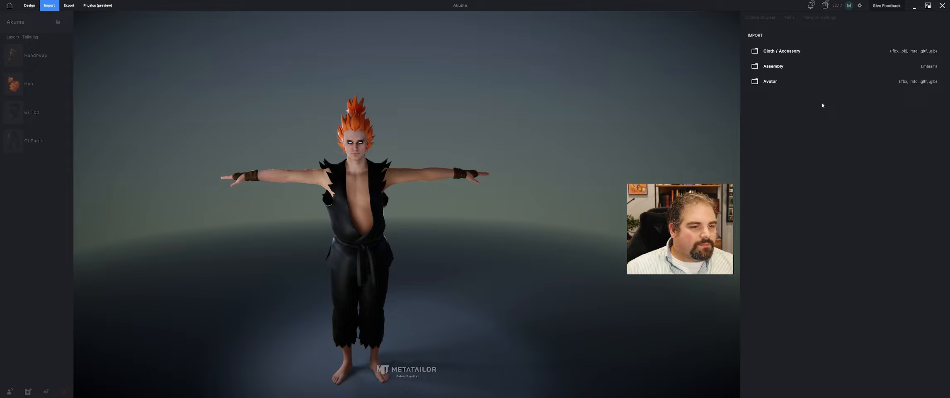
left_click(808, 51)
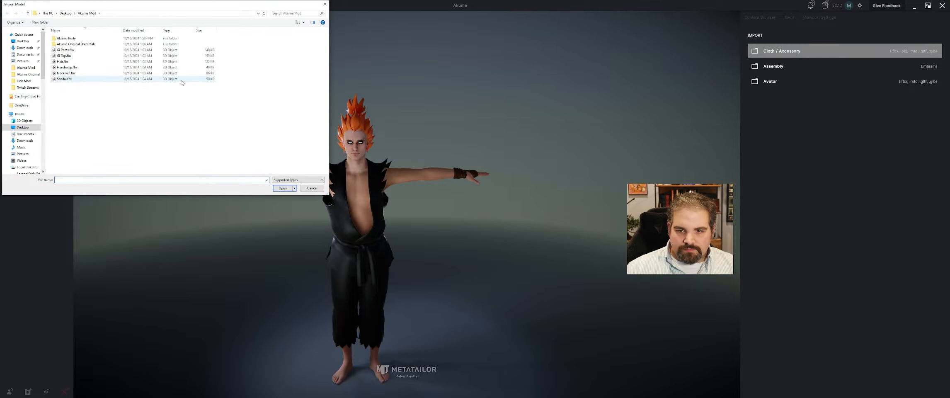
left_click(75, 79)
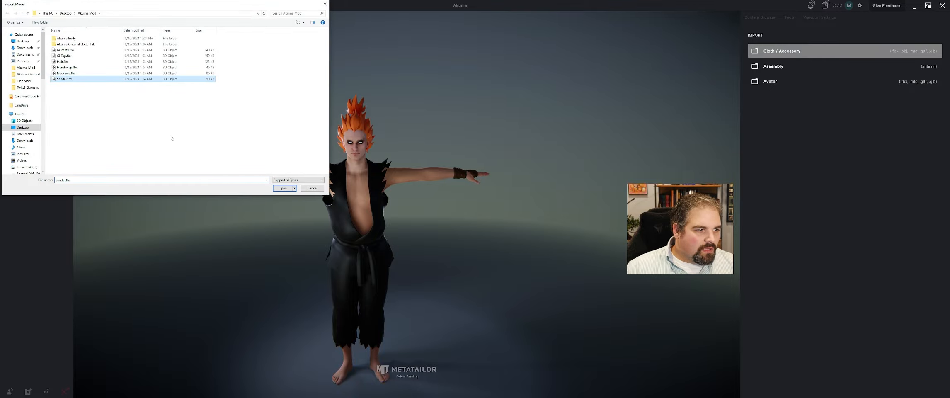
left_click(284, 188)
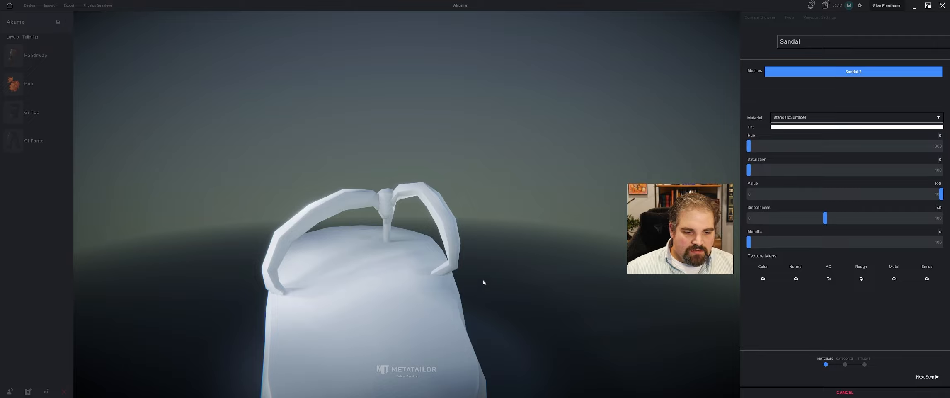
- Color the sandal dark brown with Hue 33, Saturation 100 and Value 36
scroll(608, 231, "down", 2)
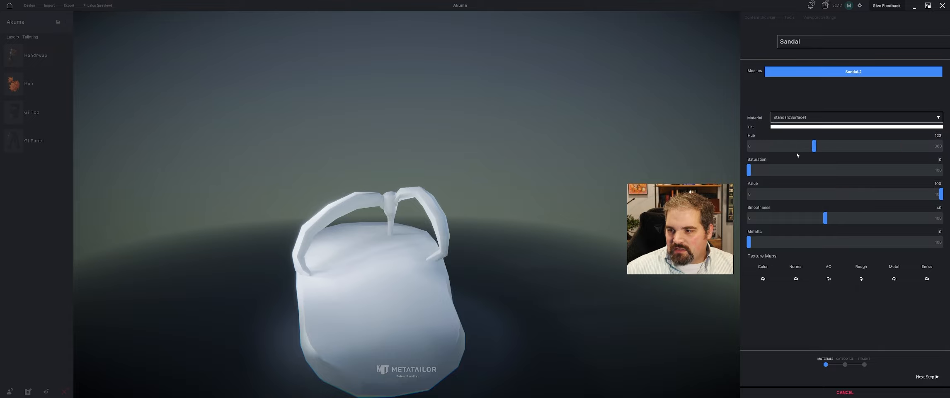
left_click_drag(749, 170, 864, 170)
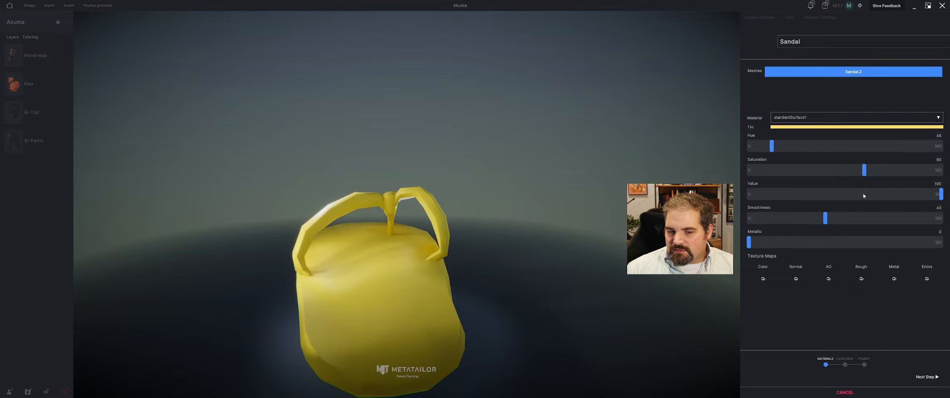
left_click_drag(941, 194, 818, 195)
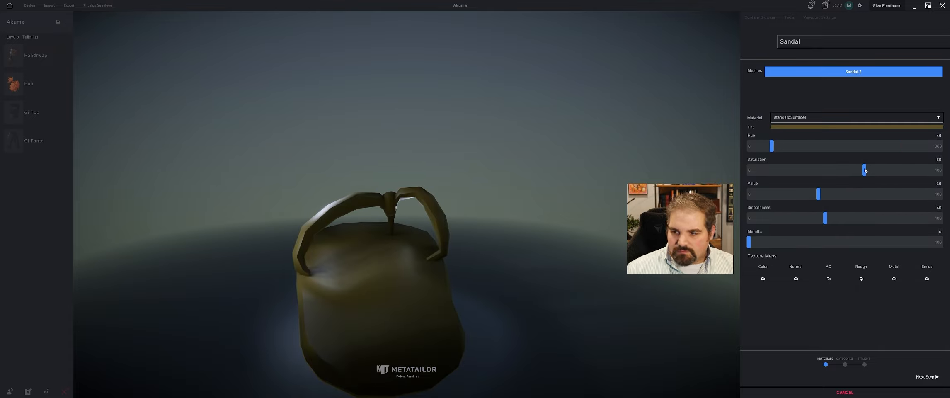
left_click_drag(771, 145, 767, 147)
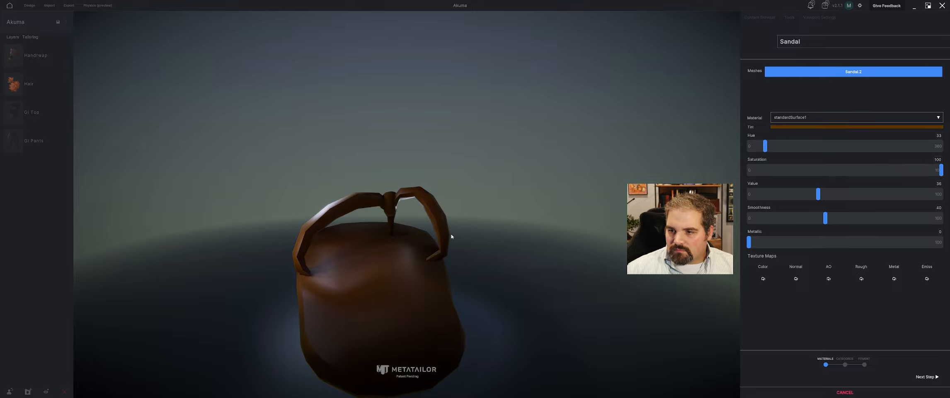
left_click_drag(451, 236, 603, 233)
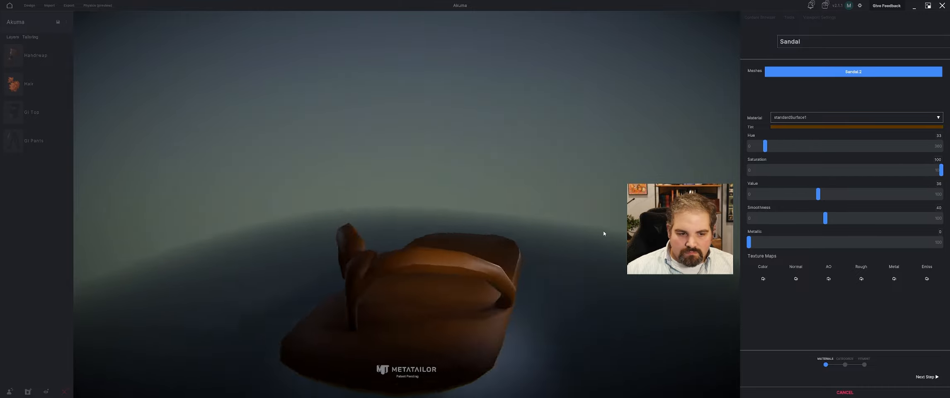
- Categorize the sandal as Shoes and proceed to its fitment
left_click(926, 376)
left_click(817, 142)
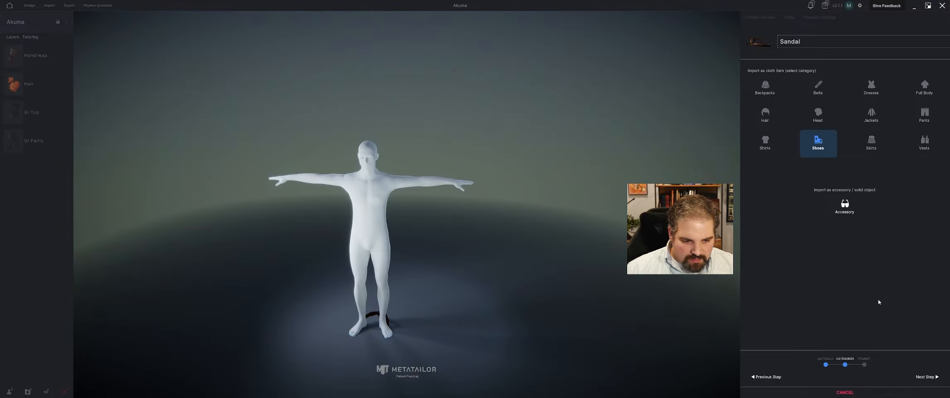
left_click(927, 376)
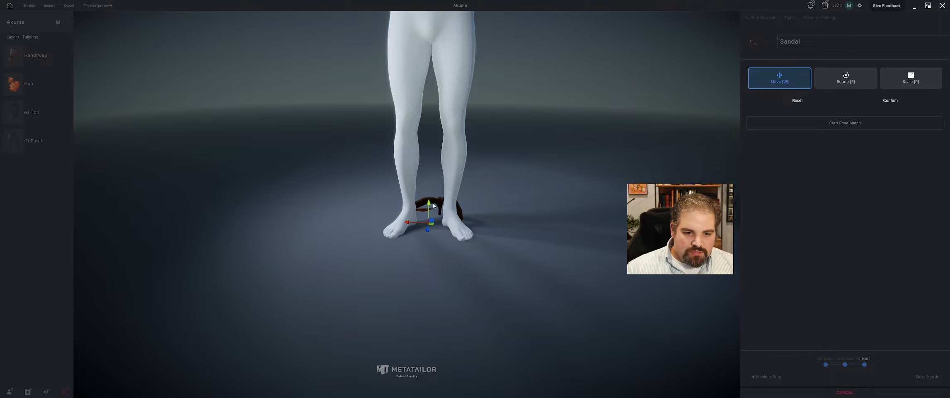
- Move the sandal over to the avatar's left foot and rotate it so its toe end points forward
left_click_drag(430, 209, 463, 212)
key("e")
key("r")
key("w")
right_click_drag(445, 226, 420, 224)
key("e")
mouse_move(471, 260)
left_mouse_down()
mouse_move(480, 261)
mouse_move(465, 259)
left_mouse_up()
key("w")
- Enlarge the sandal and shift it along the left foot so its sole reaches past the toes
right_click_drag(472, 255, 439, 261)
key("e")
key("w")
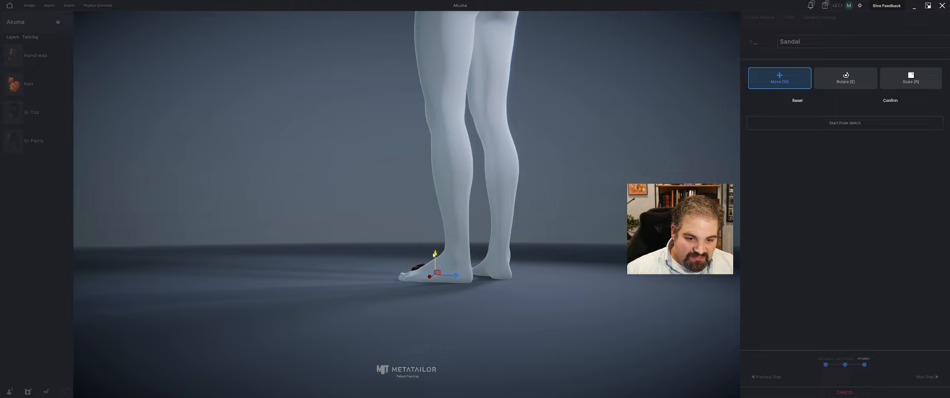
key("r")
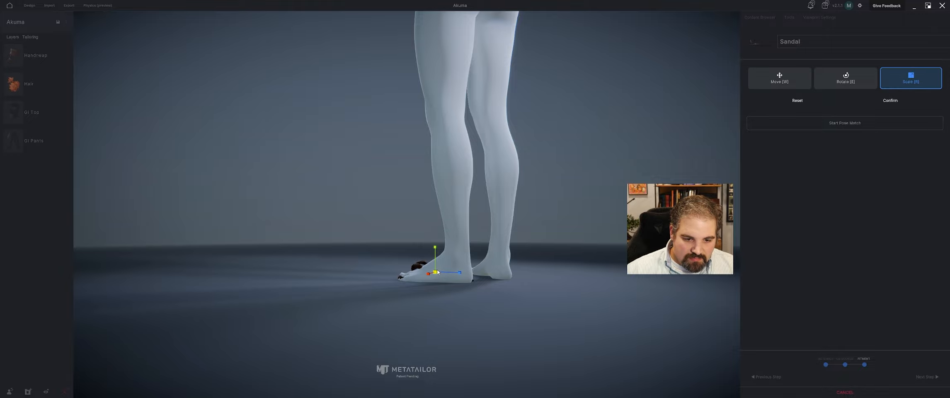
key("w")
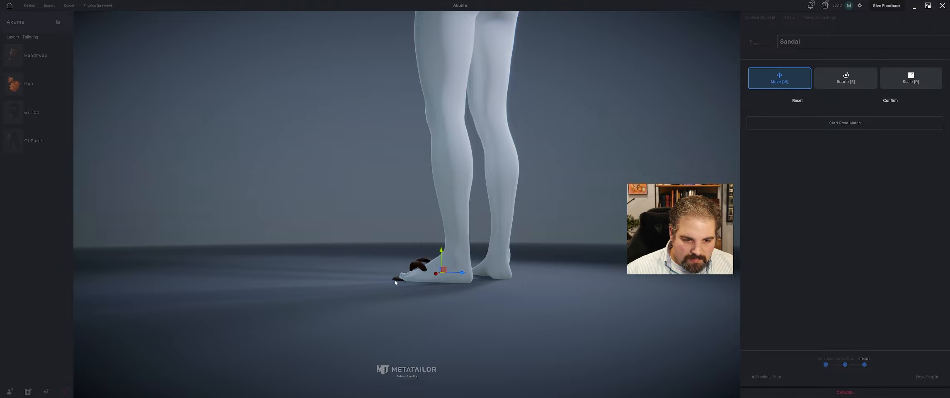
right_click_drag(395, 283, 510, 259)
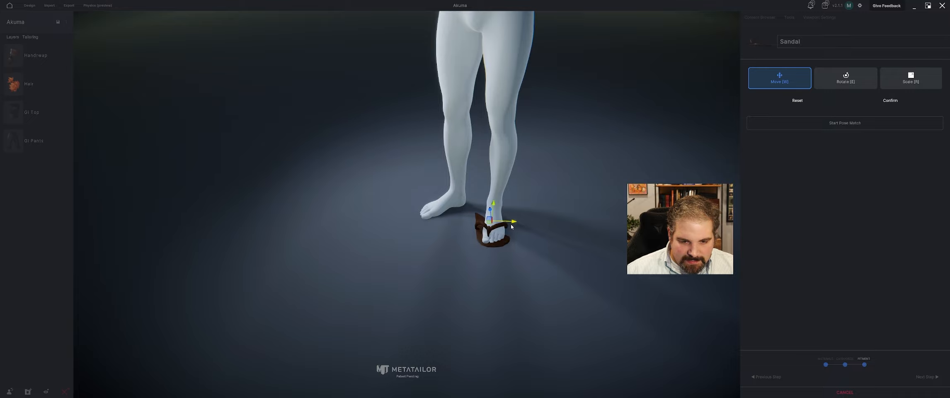
- Rotate the sandal to follow the left foot's direction and center it beneath the foot
key("e")
left_click_drag(507, 238, 519, 225)
key("w")
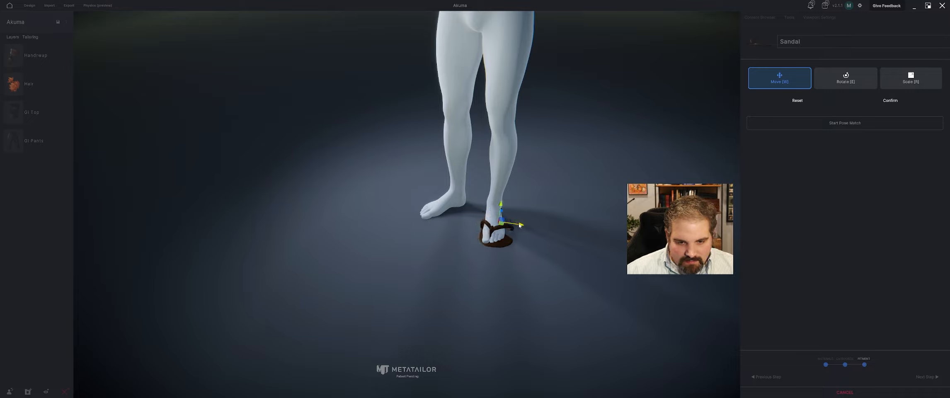
key("e")
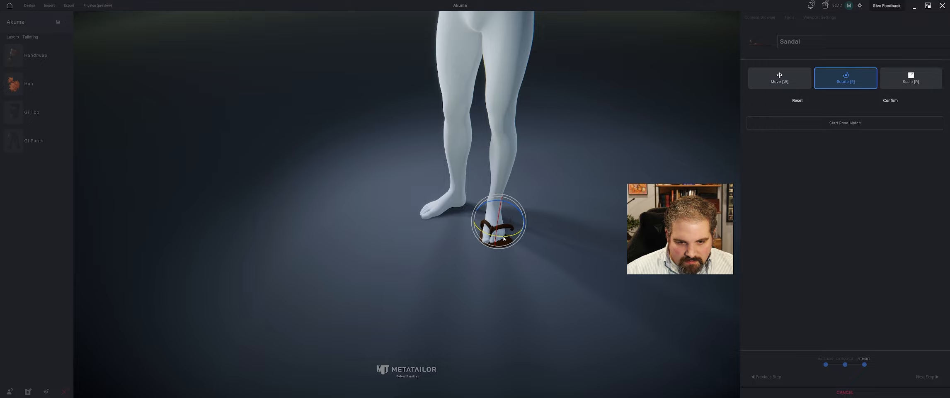
key("w")
- Scale the sandal's width to the left foot and move it sideways under the toes
key("r")
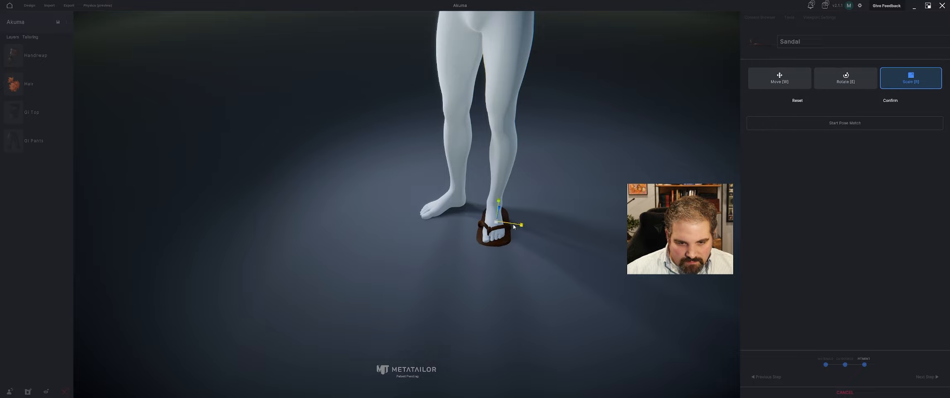
left_click_drag(513, 227, 439, 231)
middle_click_drag(439, 231, 416, 177)
left_click_drag(415, 177, 479, 220)
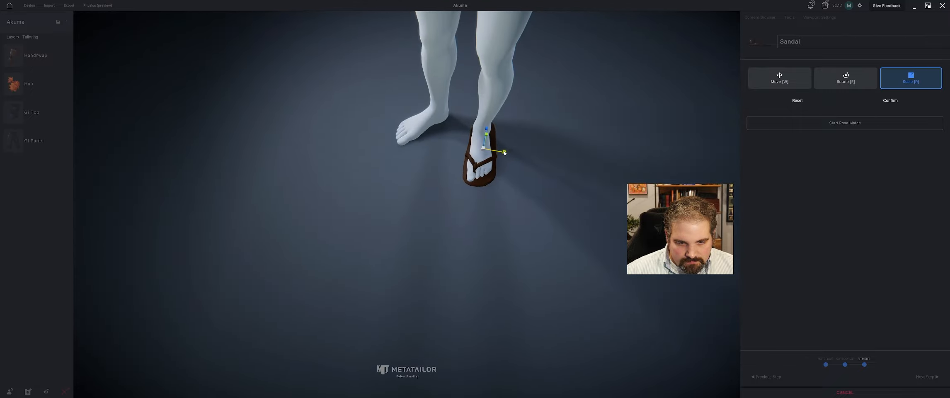
key("w")
left_click_drag(505, 153, 496, 177)
- Refine the sandal's angle and width so the strap sits around the left foot's toes
key("e")
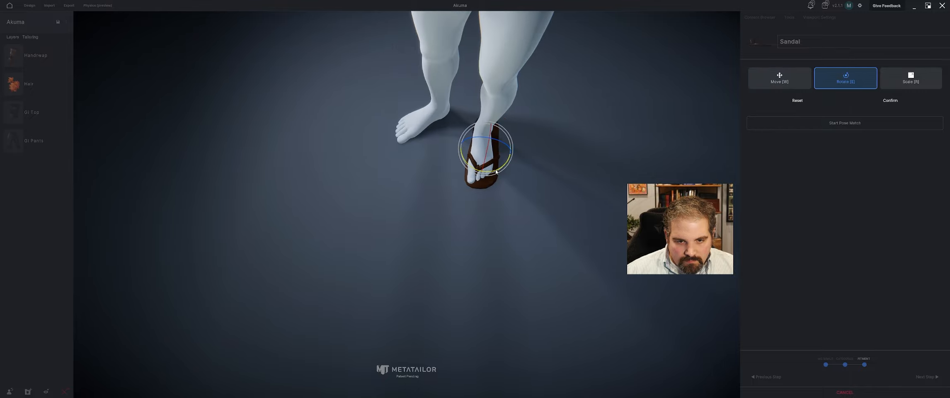
key("w")
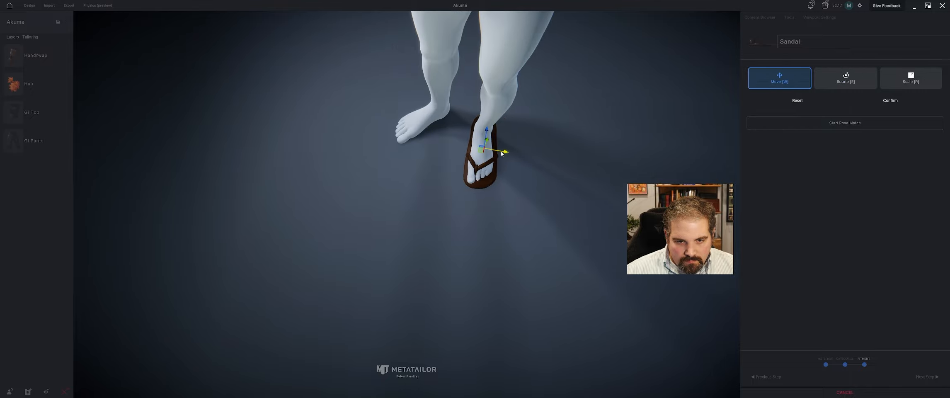
key("e")
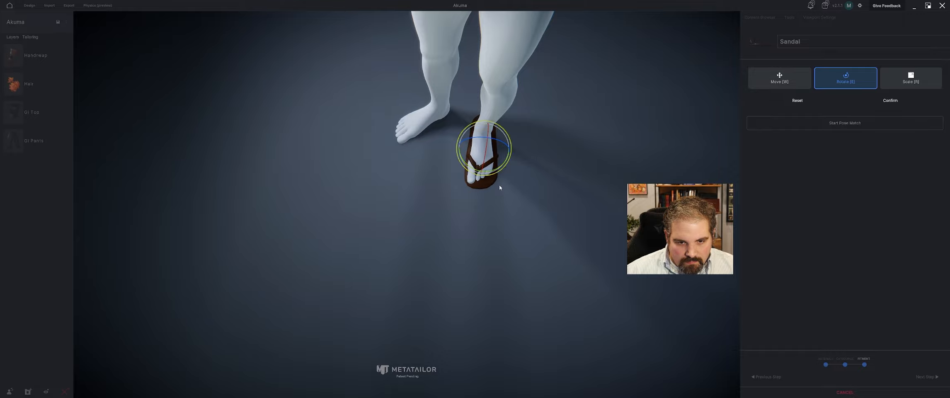
left_click_drag(499, 188, 448, 234)
key("r")
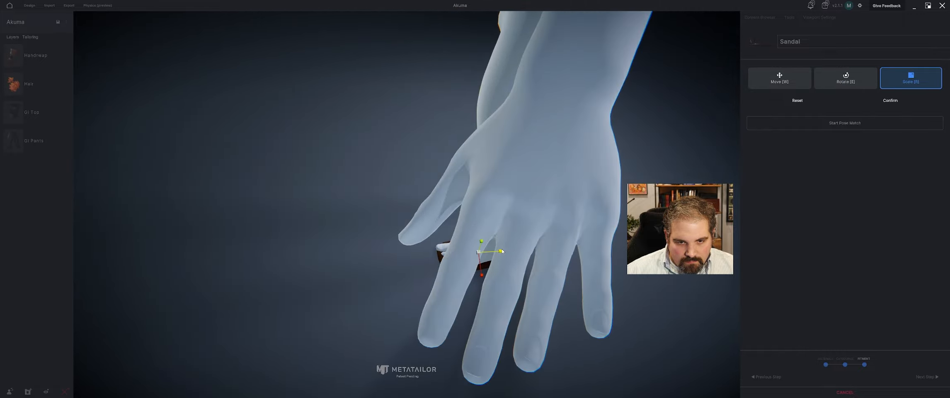
left_click_drag(502, 251, 466, 267)
key("w")
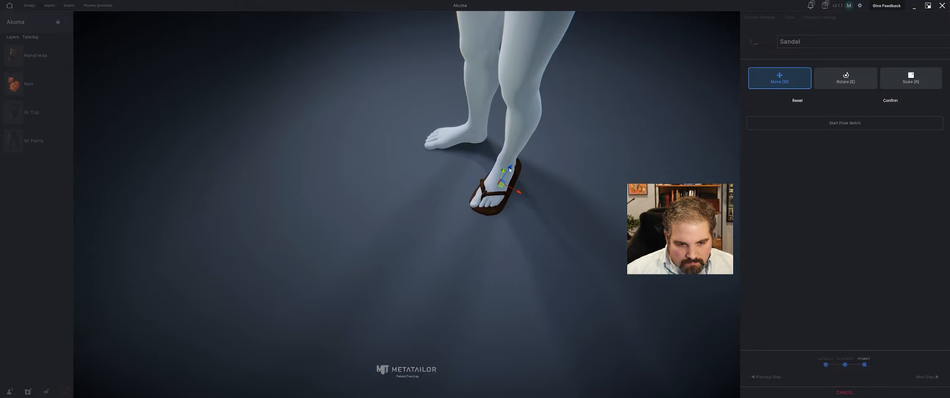
- Adjust the sandal's position along the foot and its height so the sole lies beneath the left foot
left_click_drag(509, 169, 461, 170)
middle_click_drag(462, 170, 421, 232)
left_click_drag(421, 232, 420, 206)
scroll(422, 263, "up", 3)
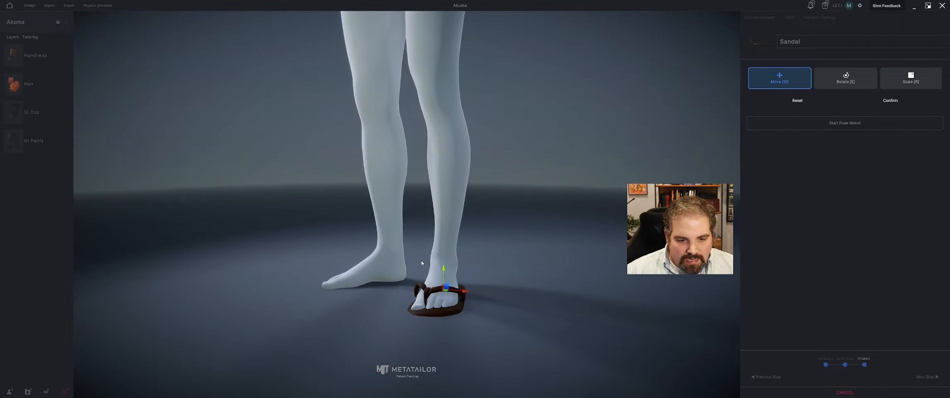
middle_click_drag(422, 263, 401, 243)
key("r")
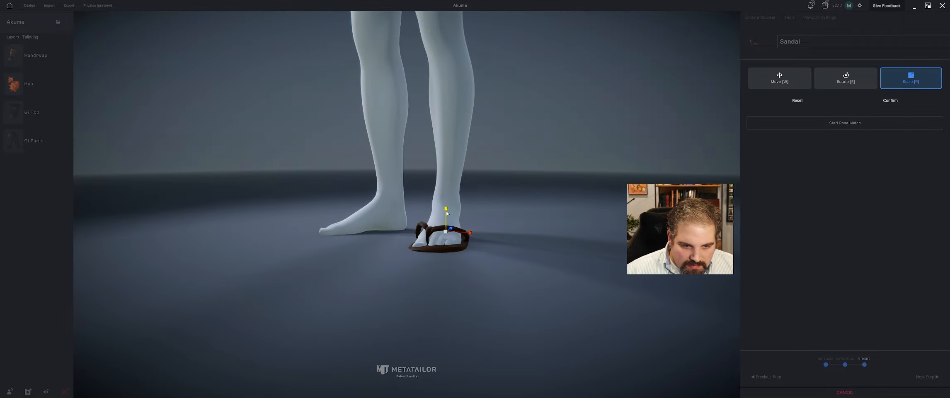
key("w")
left_click_drag(446, 213, 502, 260)
- Make final size and rotation adjustments to the sandal on the left foot and confirm the fitment
key("r")
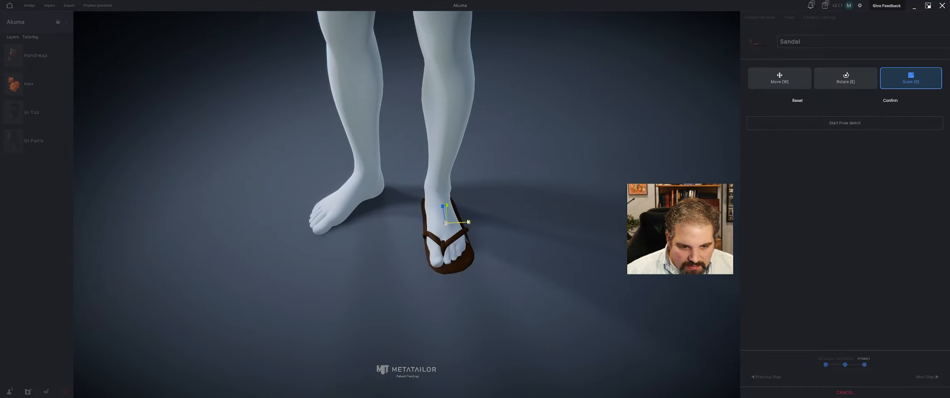
key("w")
key("e")
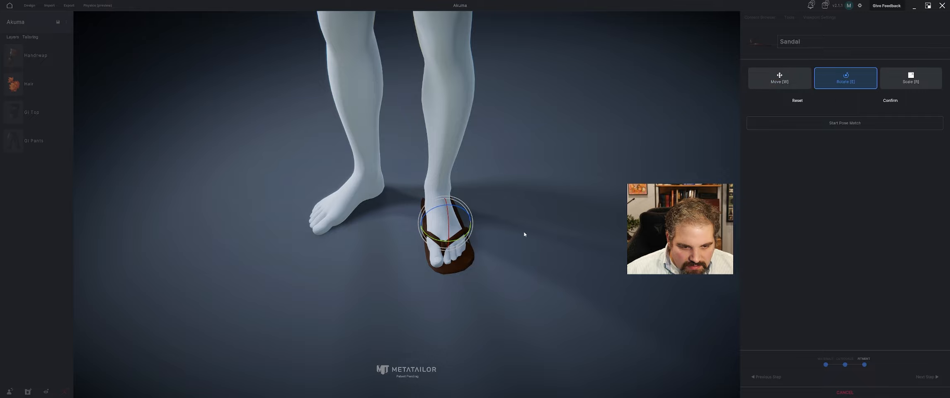
left_click(898, 101)
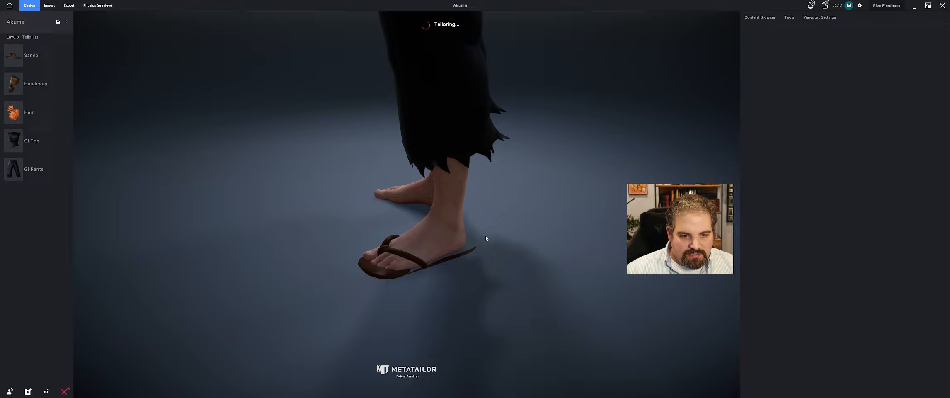
- Mirror the sandal onto the other foot and set its Shrinkwrap to 100
left_click_drag(485, 235, 513, 219)
middle_click_drag(579, 217, 526, 235)
left_click(458, 251)
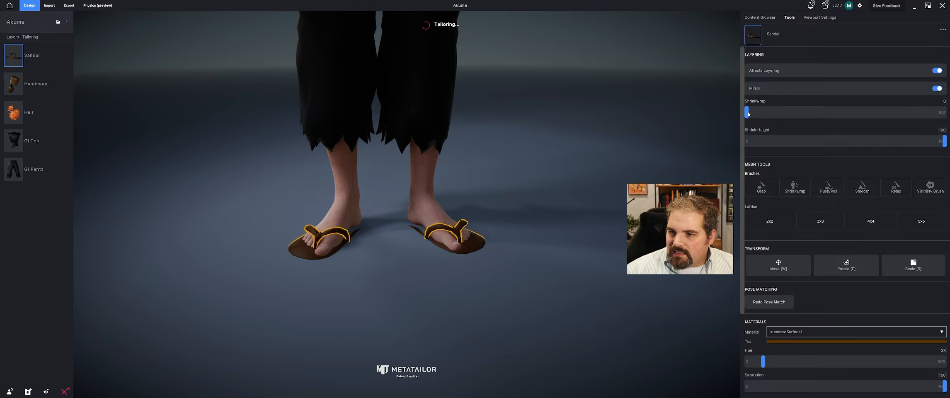
left_click(617, 199)
middle_click_drag(617, 199, 523, 213)
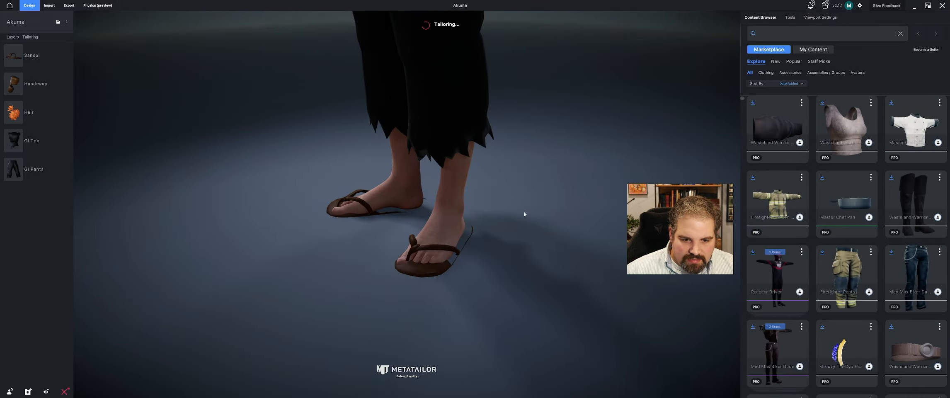
left_click(789, 18)
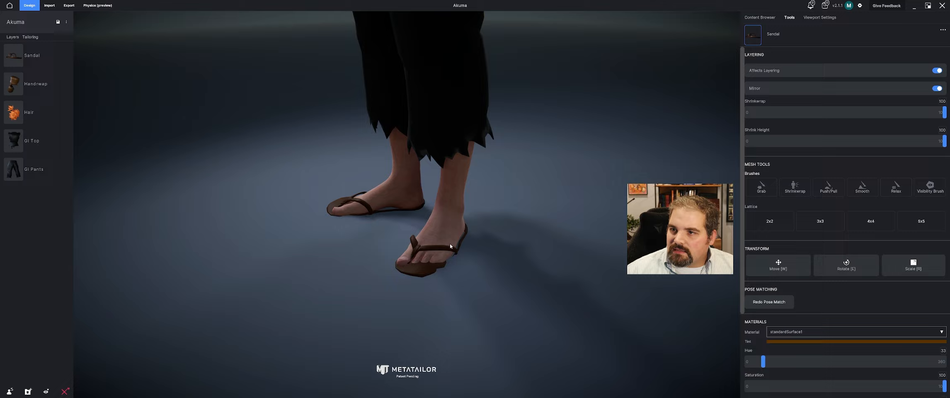
- Move the sandal back along the foot so its sole extends just behind the heel
mouse_move(450, 243)
middle_mouse_down()
mouse_move(559, 244)
mouse_move(498, 238)
mouse_move(456, 248)
middle_mouse_up()
key("w")
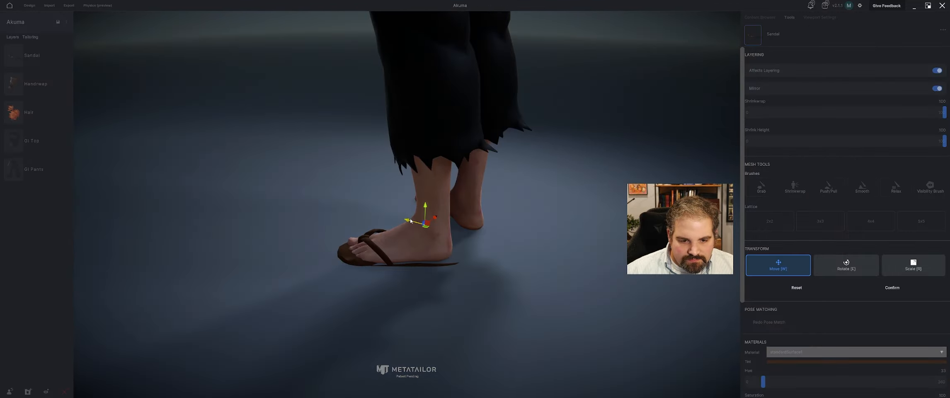
left_click_drag(411, 221, 431, 209)
key("e")
key("w")
key("e")
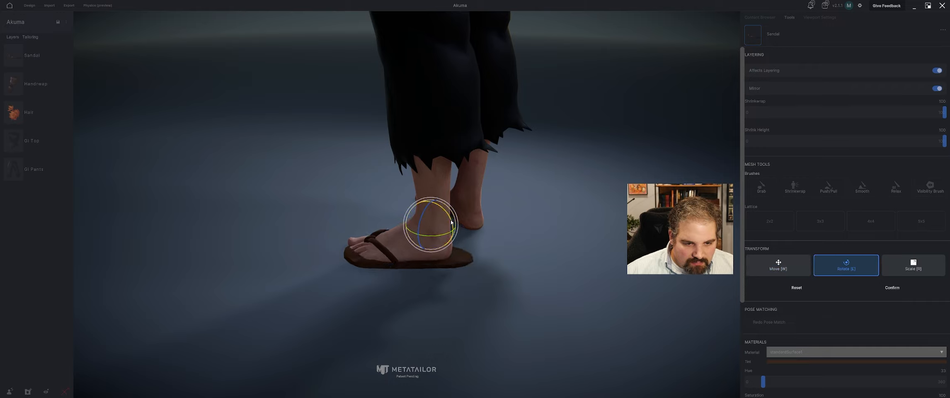
key("w")
left_click_drag(419, 222, 416, 221)
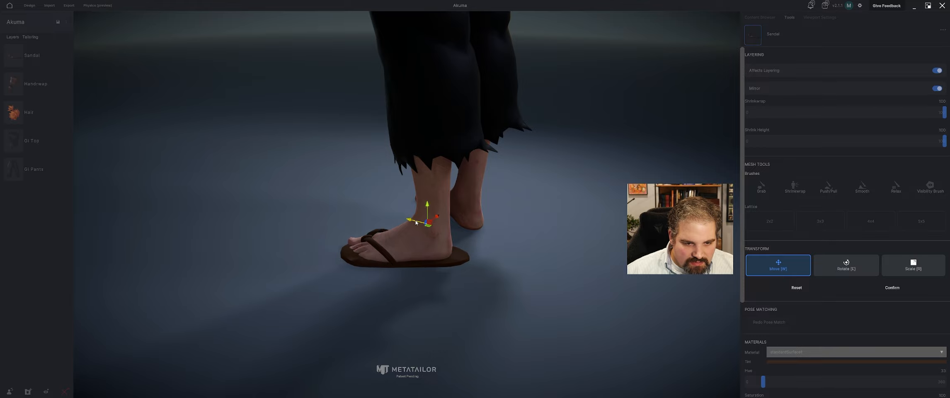
- Rotate the sandal slightly to line up with the left foot and confirm the transform
middle_click_drag(379, 238, 420, 228)
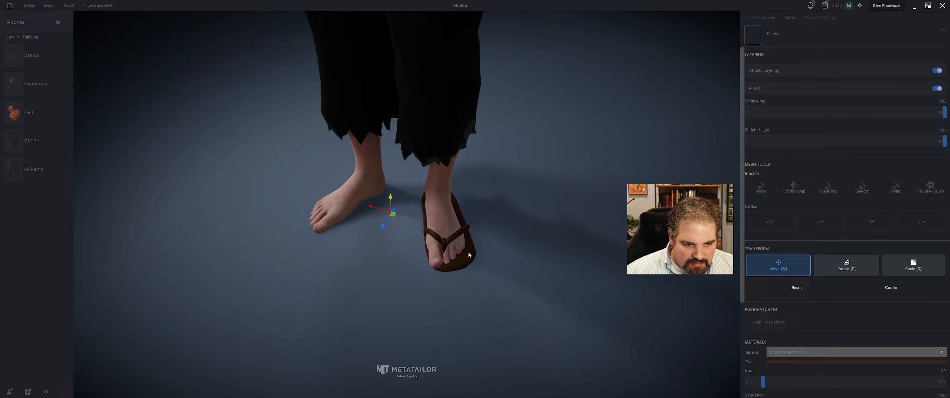
key("e")
left_click_drag(403, 228, 407, 229)
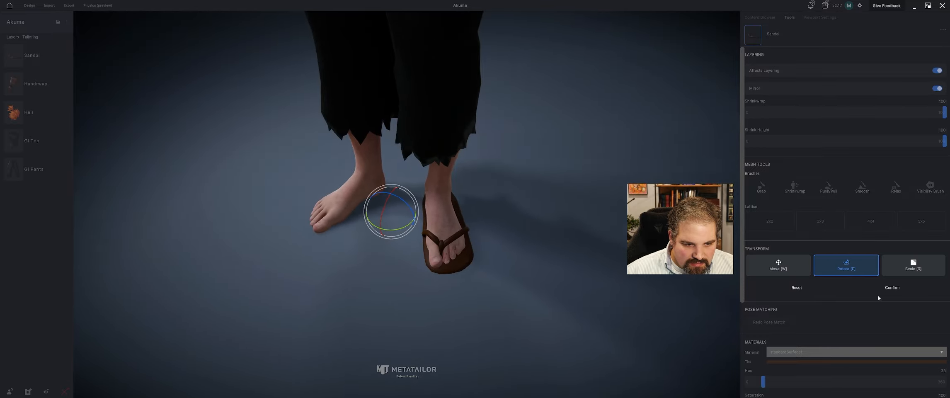
left_click(892, 287)
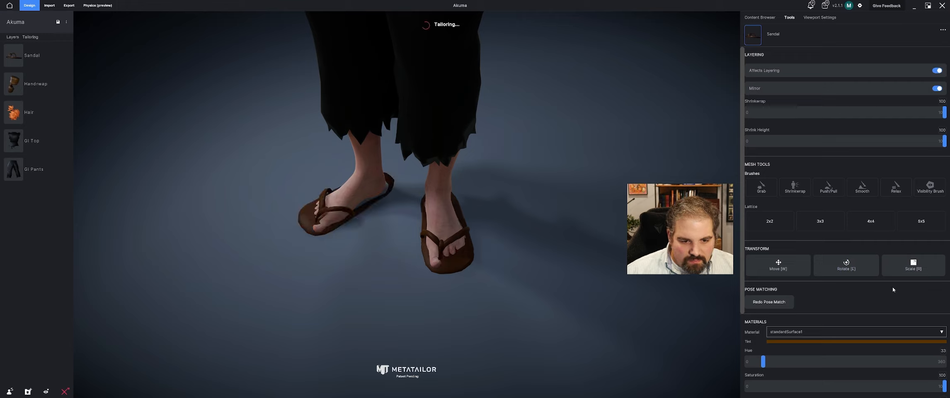
- Turn off Affects Layering for the sandal, rotate it slightly to match the foot, and confirm
left_click(936, 70)
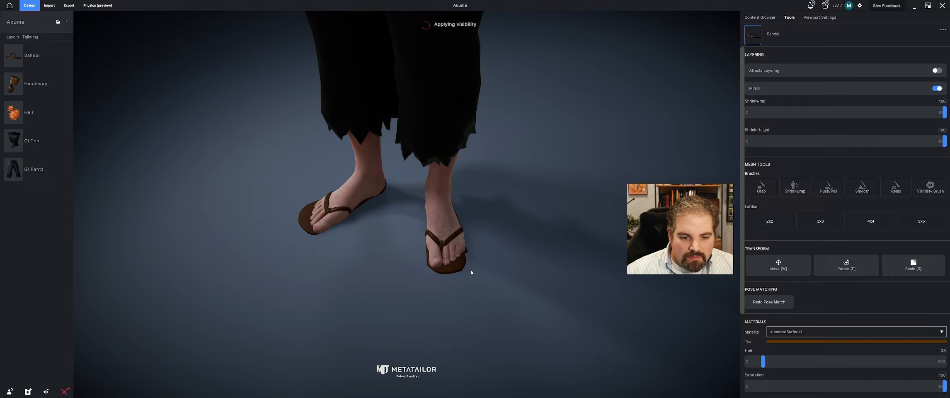
left_click_drag(513, 271, 385, 285)
key("e")
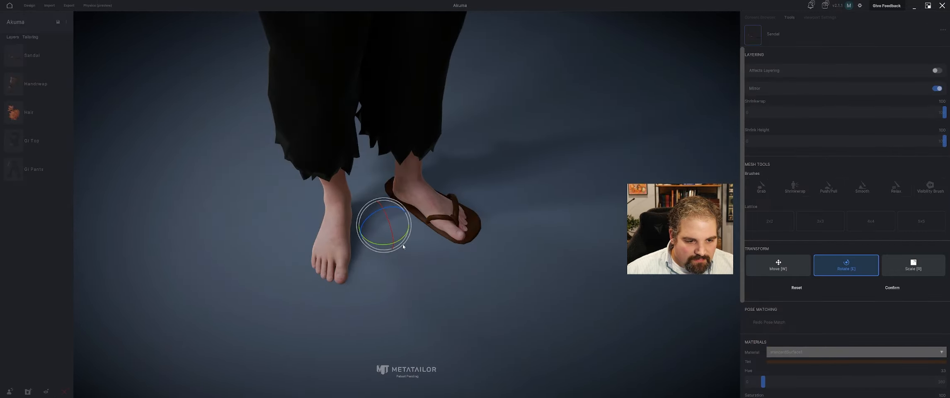
left_click_drag(397, 241, 395, 242)
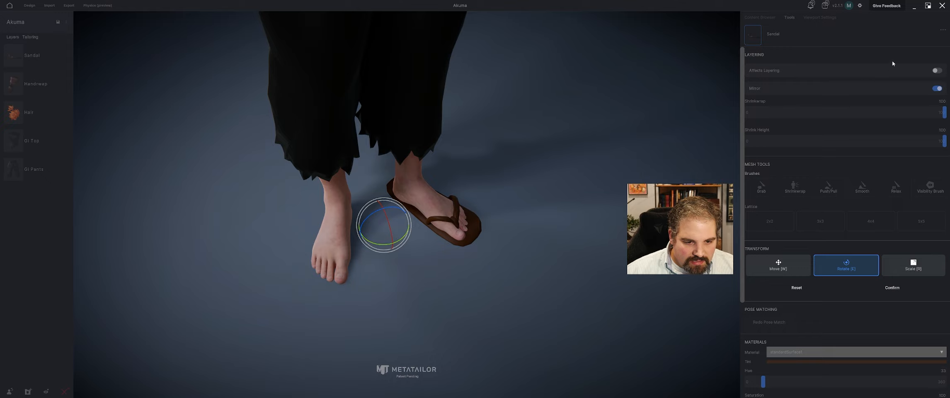
left_click(893, 287)
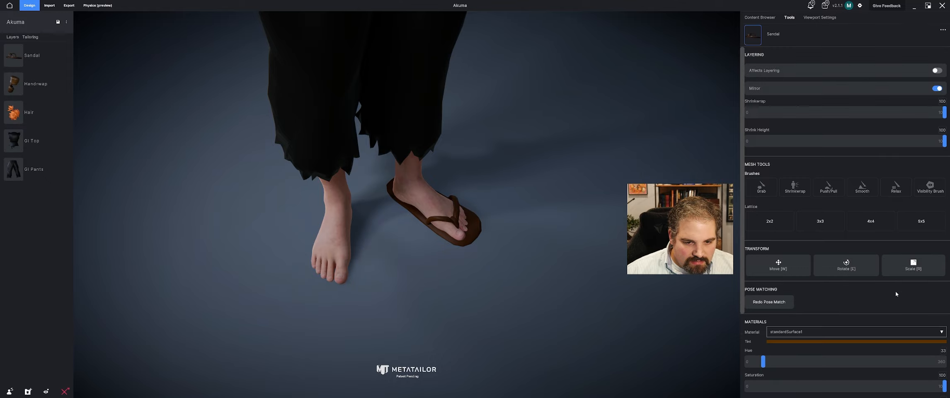
- Lower the sandal's Shrinkwrap to about 35 and check the fit on the full avatar
left_click_drag(505, 244, 474, 243)
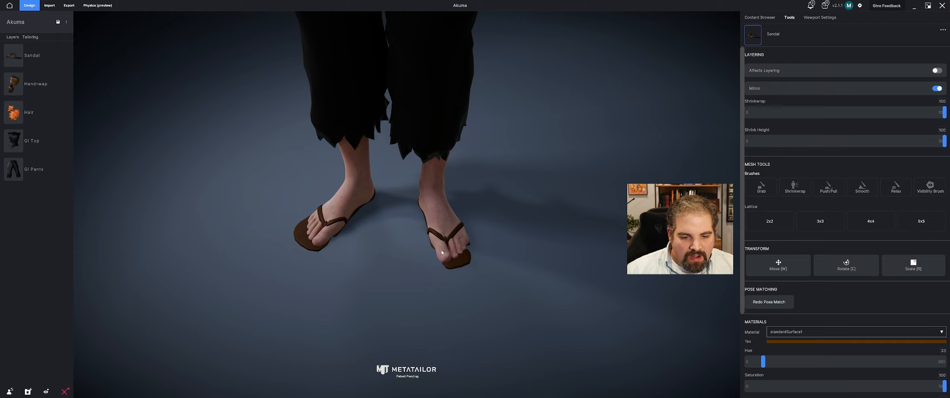
left_click_drag(474, 242, 458, 249)
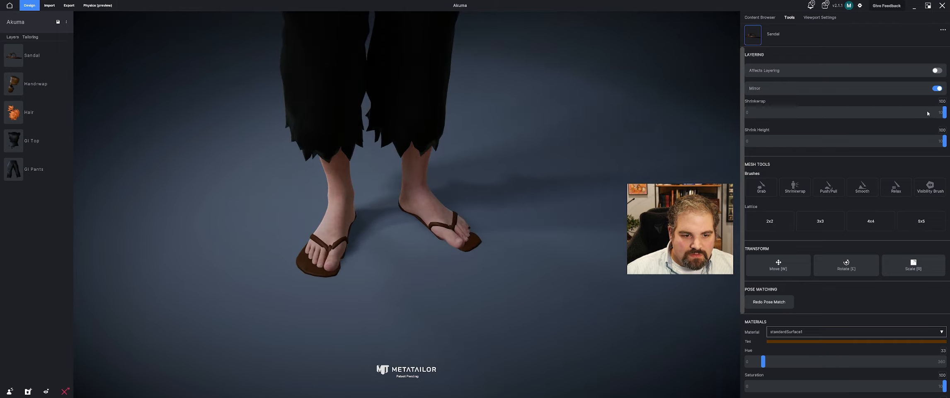
left_click_drag(945, 112, 875, 112)
left_click_drag(829, 134, 814, 137)
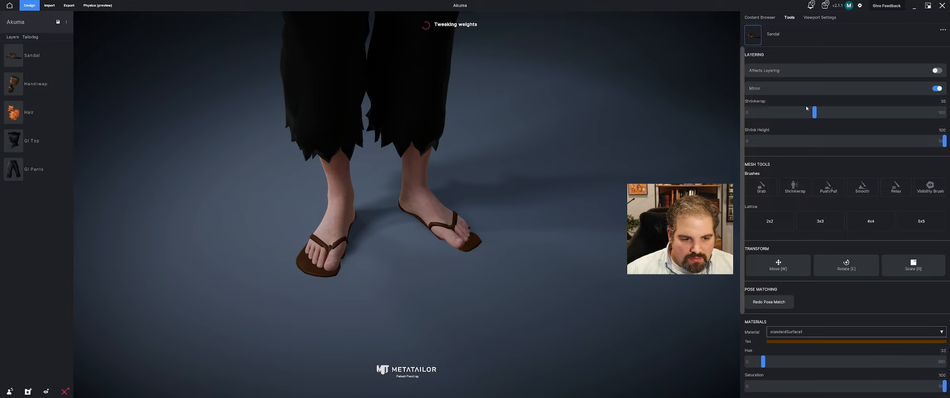
middle_click_drag(619, 193, 545, 184)
scroll(545, 184, "down", 3)
middle_click_drag(497, 145, 434, 154)
scroll(495, 197, "down", 2)
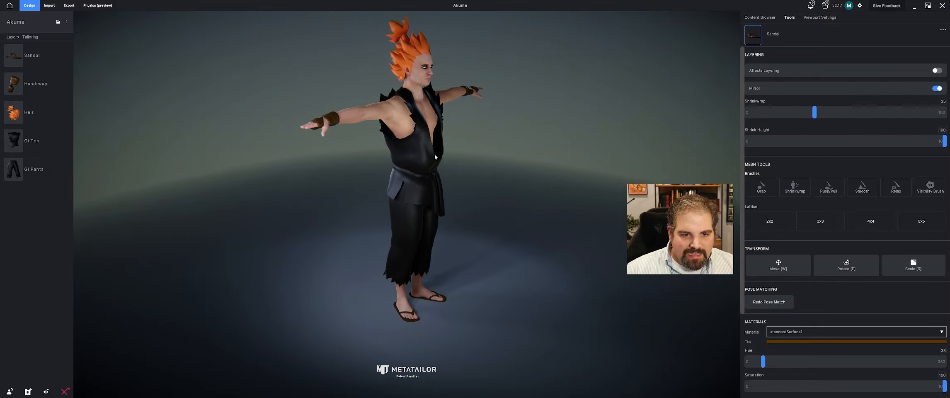
- Scale the gi top slimmer from front to back and shift it slightly to sit against the avatar's torso
left_click(431, 154)
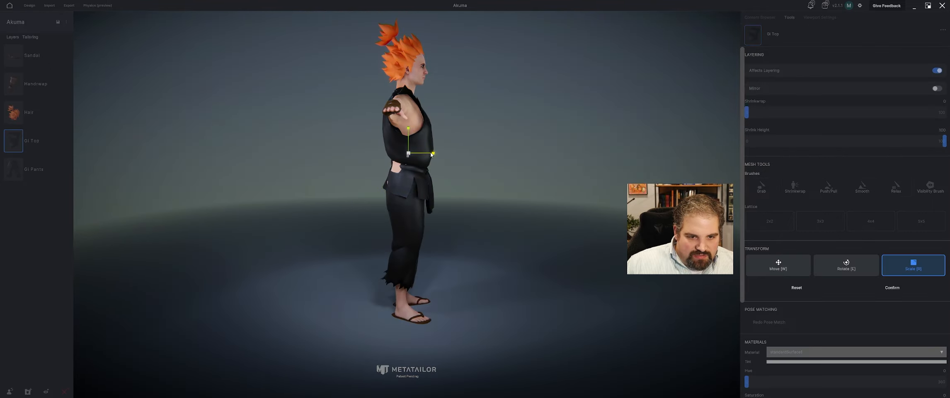
key("w")
left_click_drag(434, 153, 431, 153)
key("r")
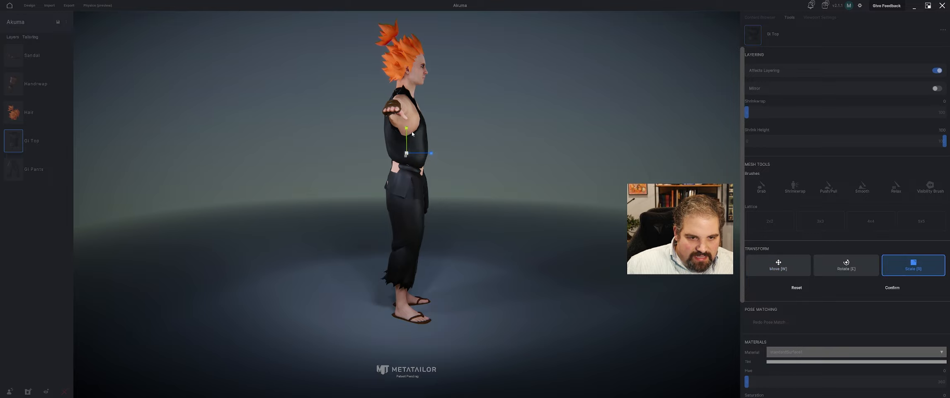
key("w")
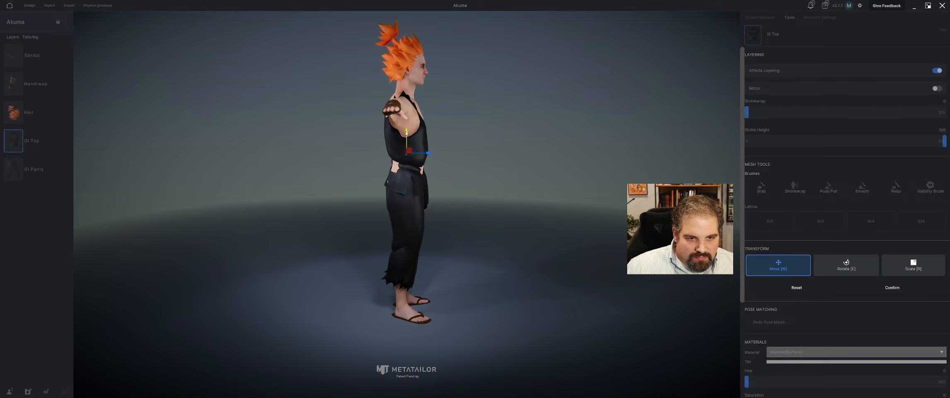
left_click_drag(406, 131, 406, 128)
- Rotate the gi top slightly, refine its scale and position over the chest and waist, and confirm the transform
middle_click_drag(447, 179, 366, 174)
key("r")
key("e")
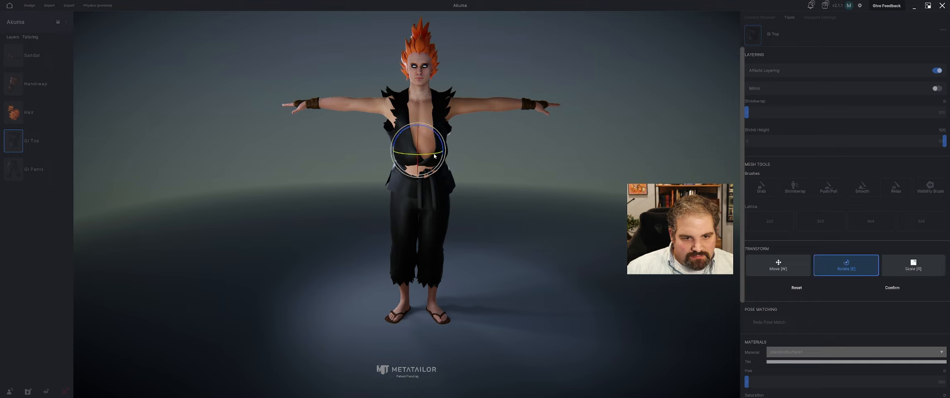
left_click_drag(433, 155, 395, 152)
key("r")
key("w")
middle_click_drag(408, 161, 452, 158)
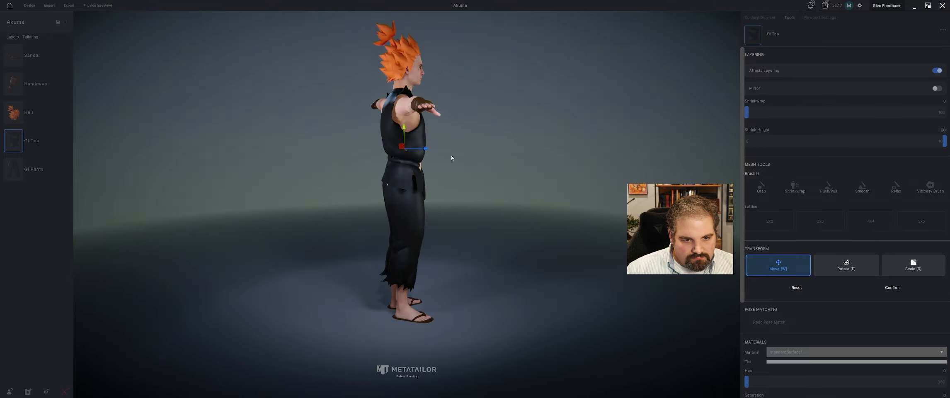
left_click(891, 287)
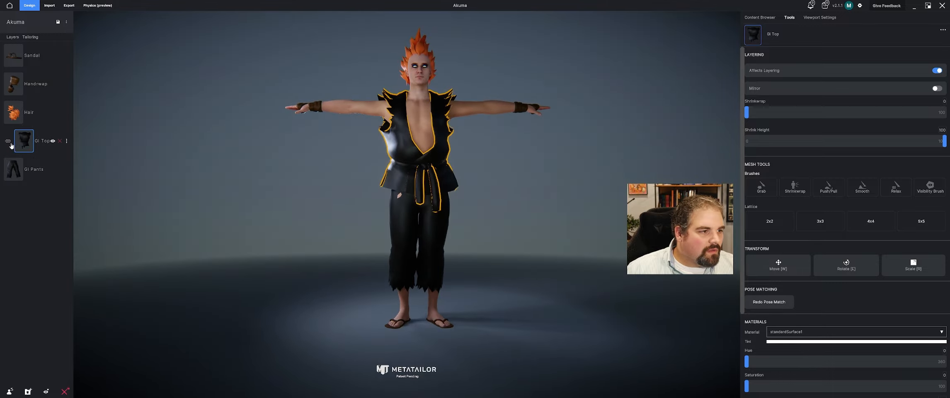
- Scale the gi pants slightly in height, adjust their position under the gi top, and confirm the transform
middle_click_drag(290, 204, 406, 225)
left_click(406, 224)
key("r")
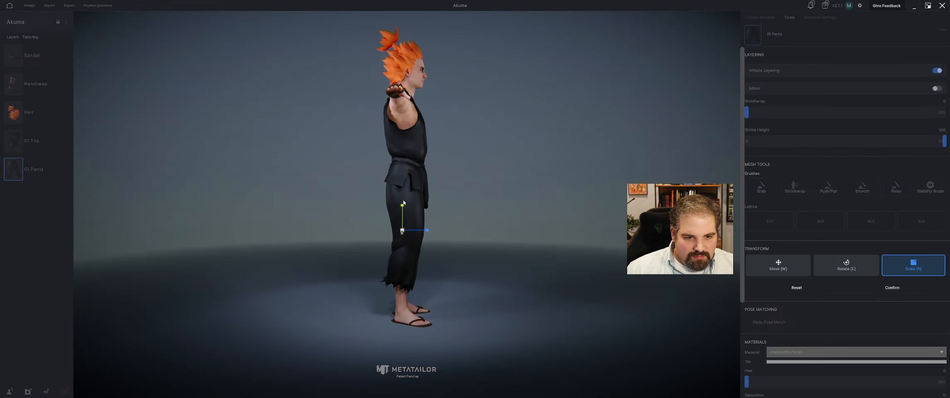
left_click_drag(402, 205, 403, 201)
key("w")
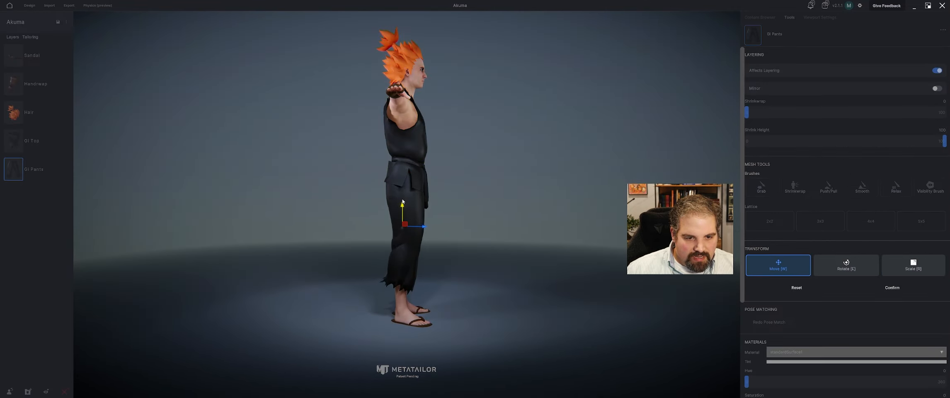
middle_click_drag(456, 217, 554, 207)
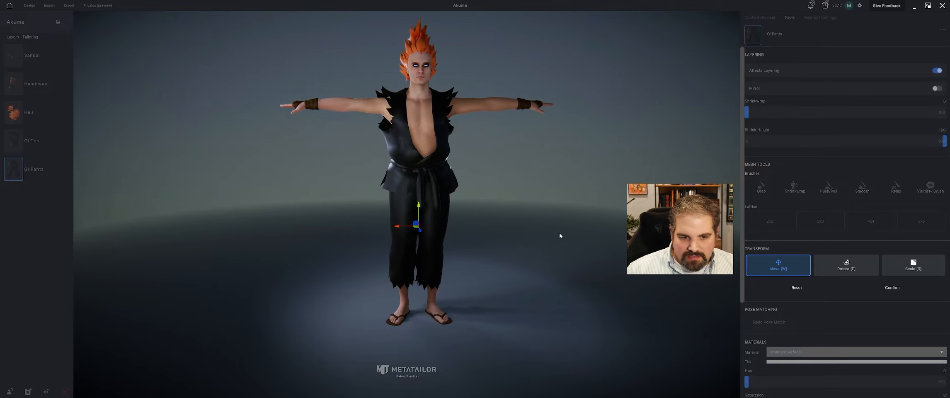
left_click(892, 288)
middle_click_drag(486, 209, 511, 196)
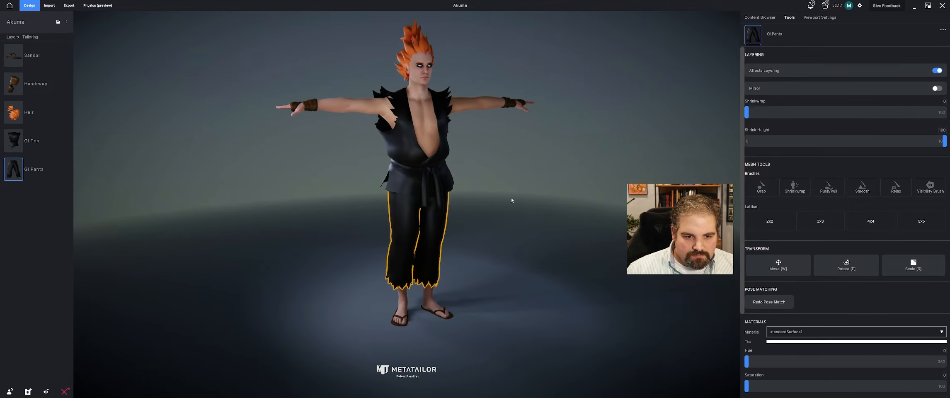
- Set the gi top's Shrinkwrap to about 53 and check the fit on the avatar
left_click(431, 166)
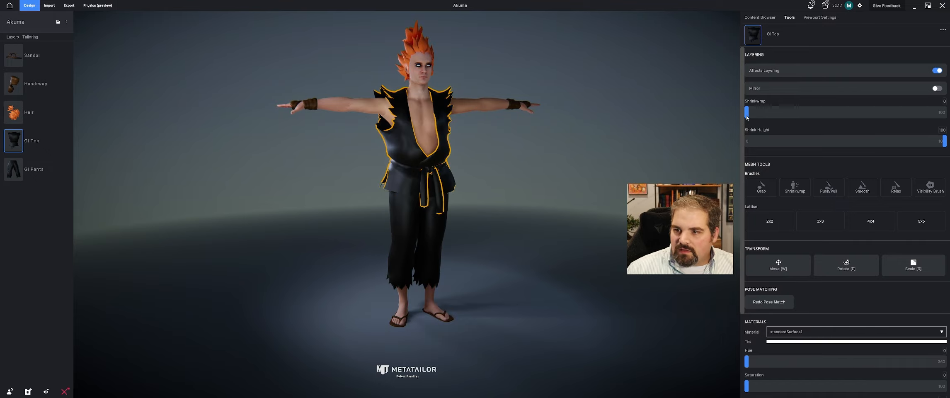
left_click_drag(746, 115, 853, 118)
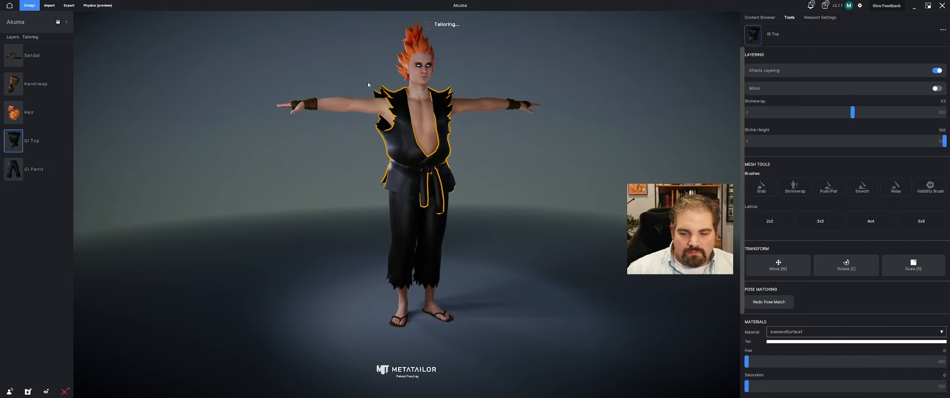
middle_click_drag(392, 151, 467, 198)
left_click(466, 197)
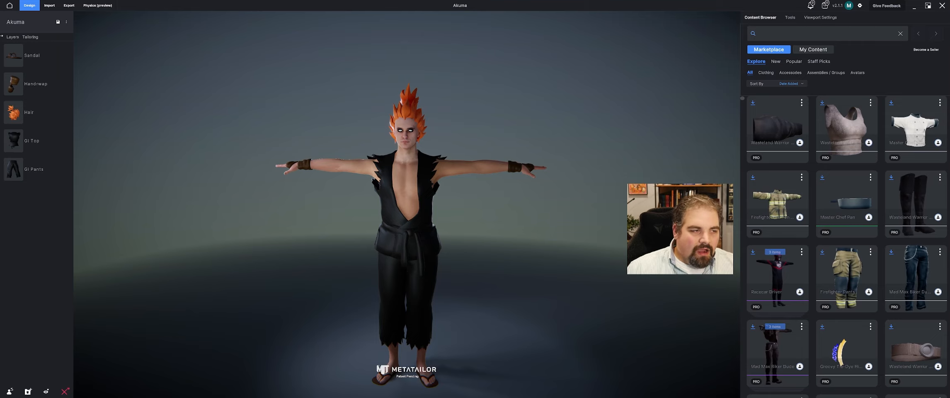
- Import the Necklace FBX file from the Akuma Mod folder as a cloth/accessory item
left_click(49, 9)
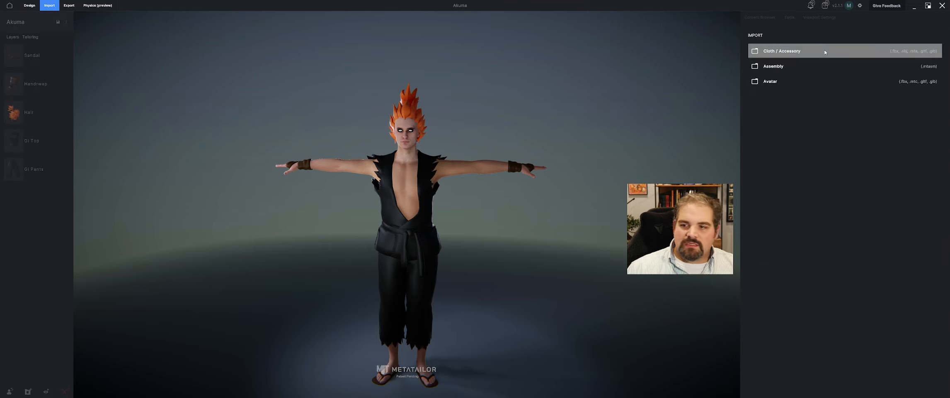
left_click(821, 50)
left_click(67, 73)
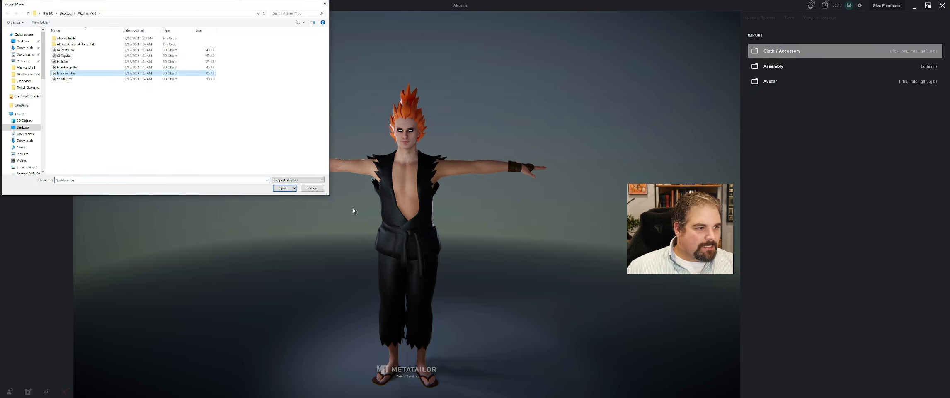
left_click(282, 188)
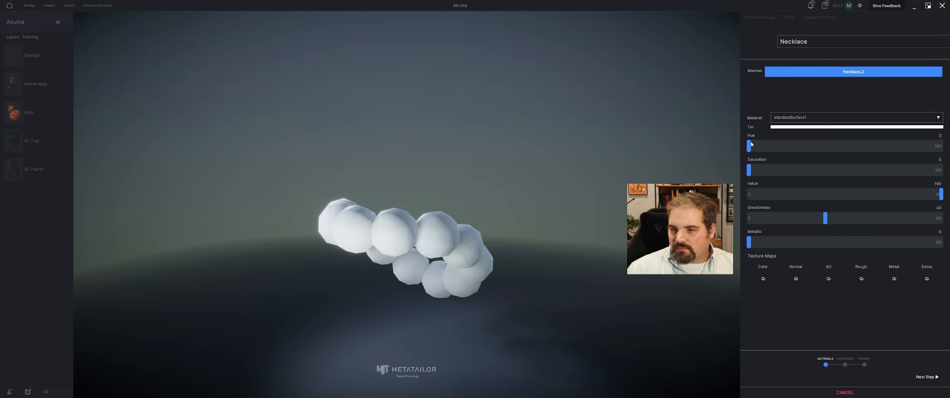
- Tint the necklace material dark reddish brown with hue 20, saturation 67 and value about 39
left_click_drag(751, 172, 865, 171)
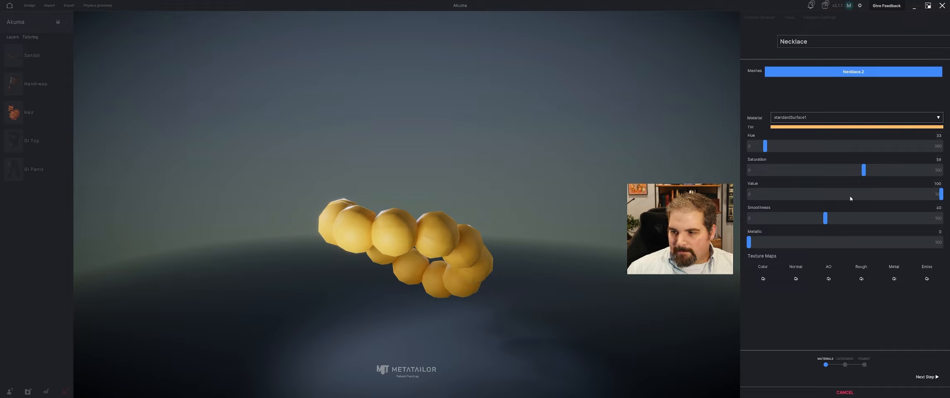
left_click_drag(936, 194, 823, 201)
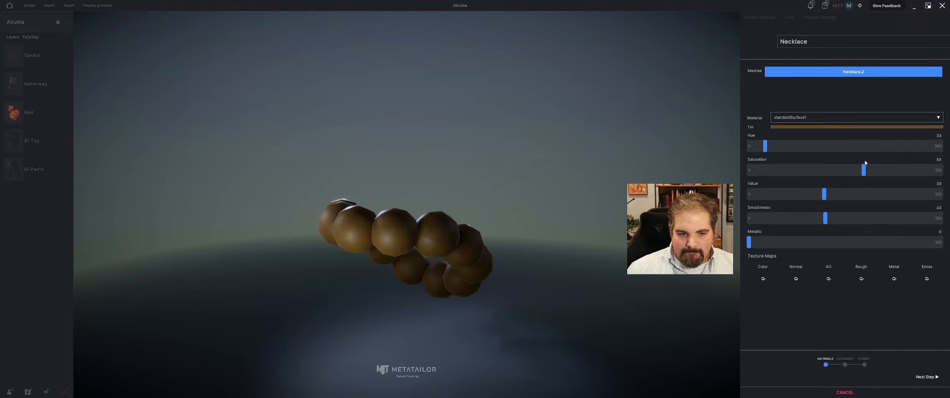
left_click_drag(765, 146, 761, 147)
left_click_drag(549, 218, 753, 302)
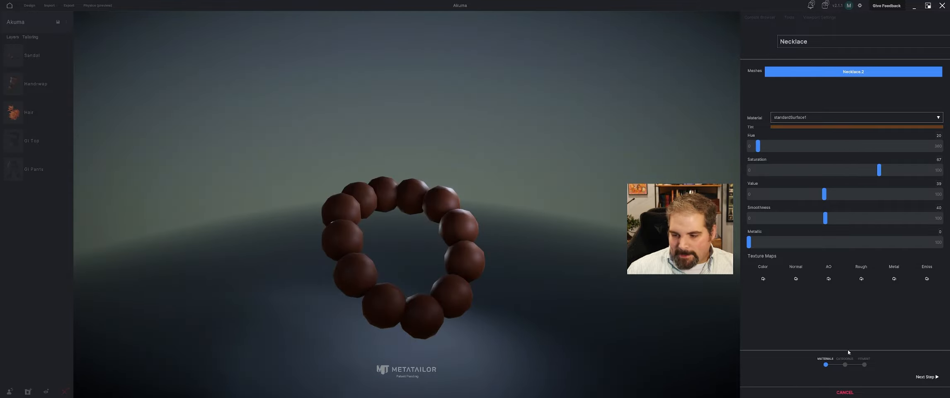
- Categorize the necklace as an Accessory and proceed to its fitment on the mannequin
left_click(925, 376)
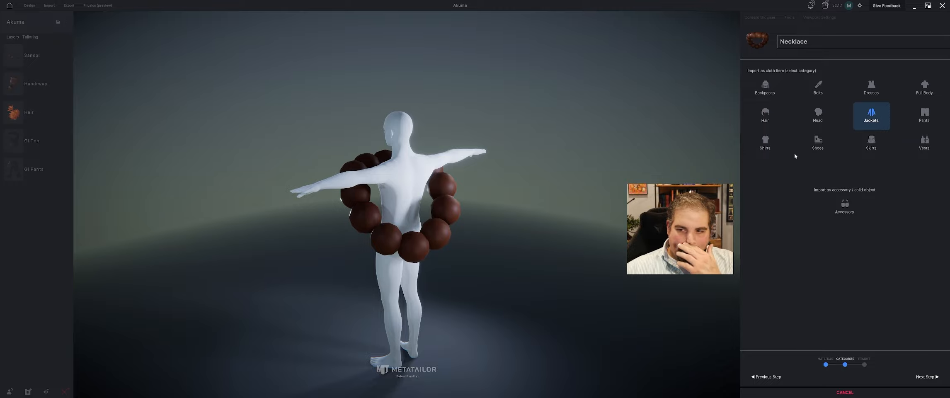
left_click(844, 205)
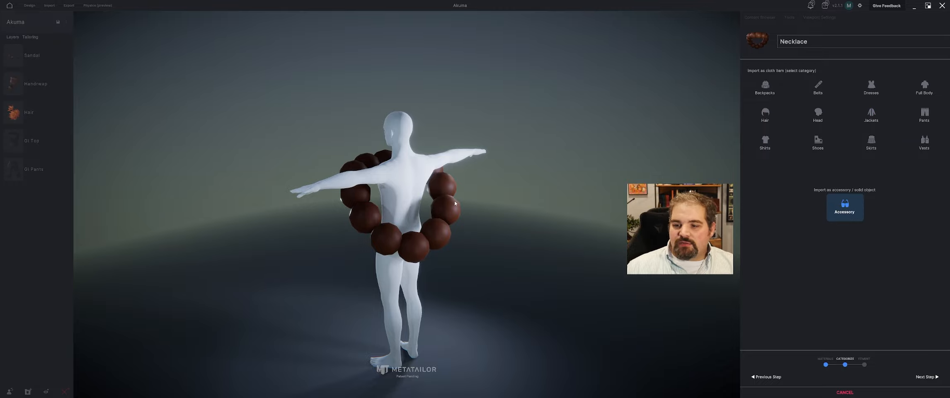
left_click_drag(455, 203, 437, 211)
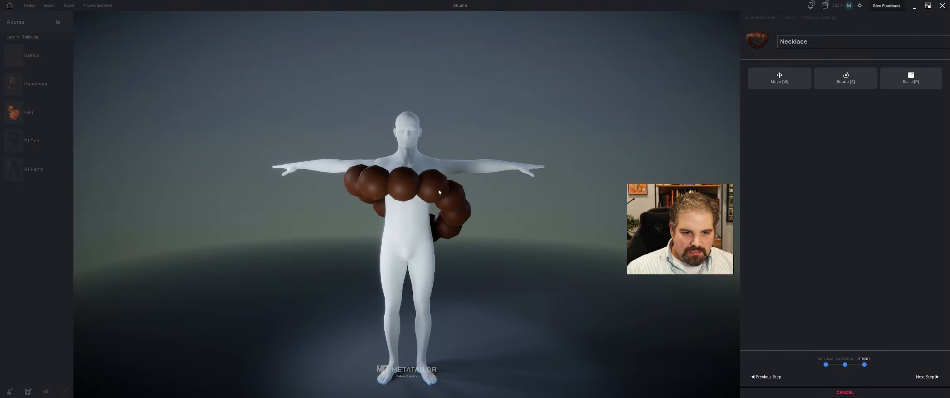
- Scale the oversized necklace down uniformly until it is small enough to fit around the mannequin's neck
key("r")
mouse_move(408, 207)
left_mouse_down()
mouse_move(392, 207)
mouse_move(408, 212)
mouse_move(400, 215)
left_mouse_up()
key("w")
key("e")
key("r")
middle_click_drag(457, 187, 483, 213)
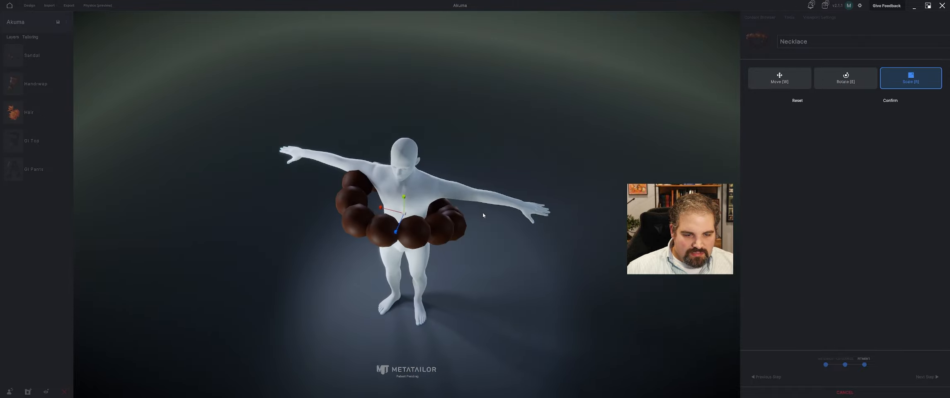
left_click_drag(405, 216, 390, 215)
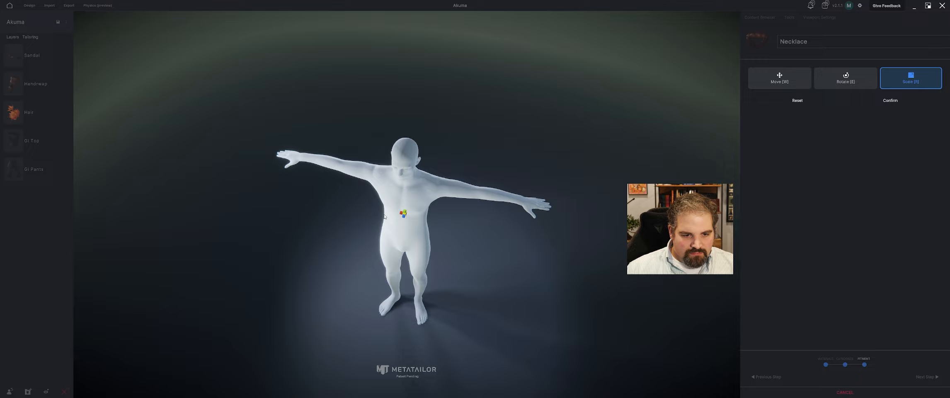
- Rotate the necklace to center it and tilt its front downward, and raise it around the mannequin's neck
key("e")
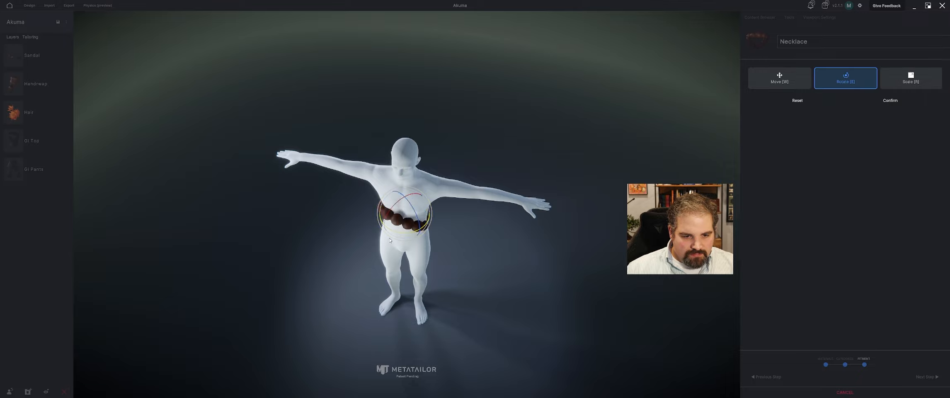
key("w")
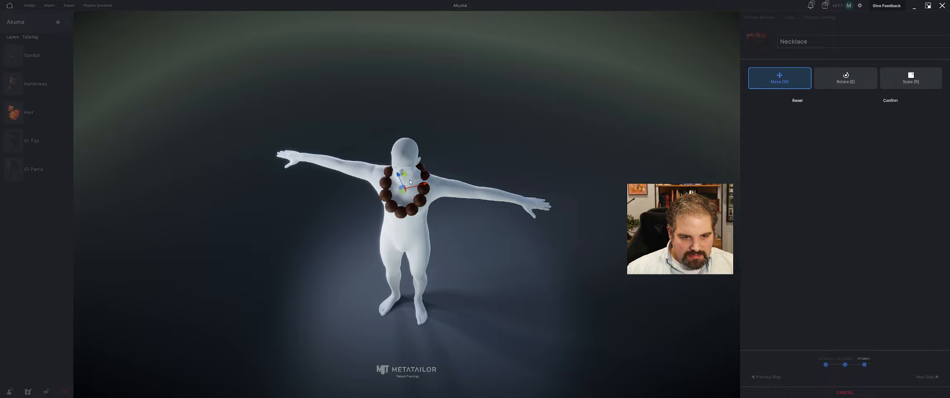
middle_click_drag(403, 180, 415, 175)
key("e")
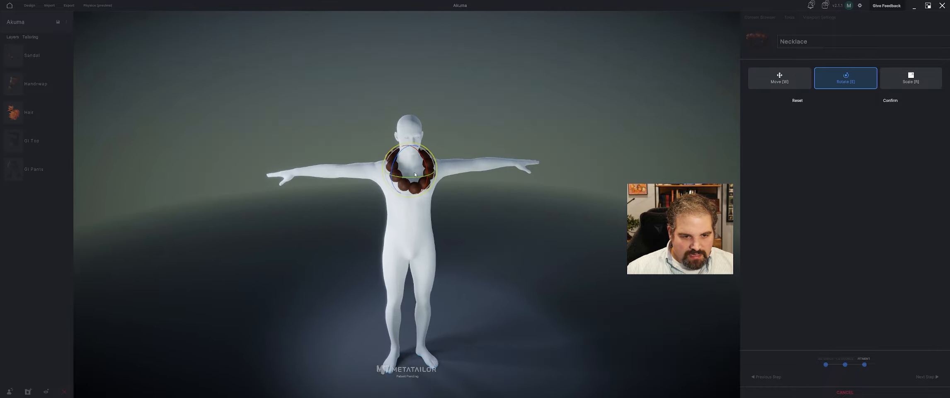
scroll(429, 175, "up", 5)
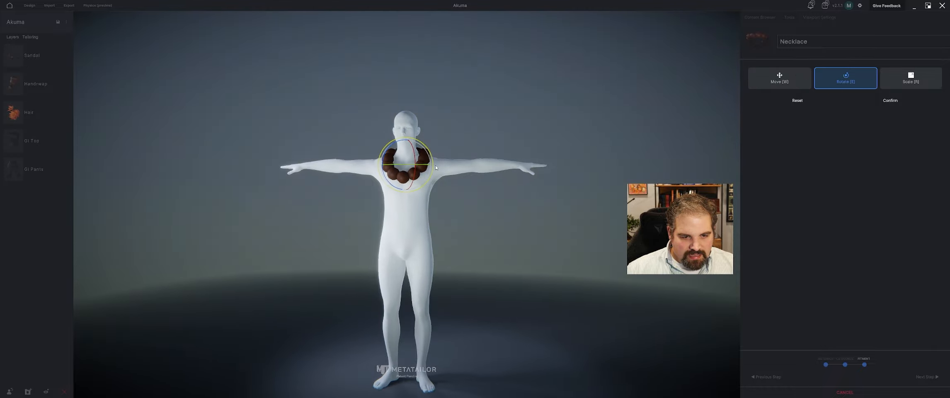
key("w")
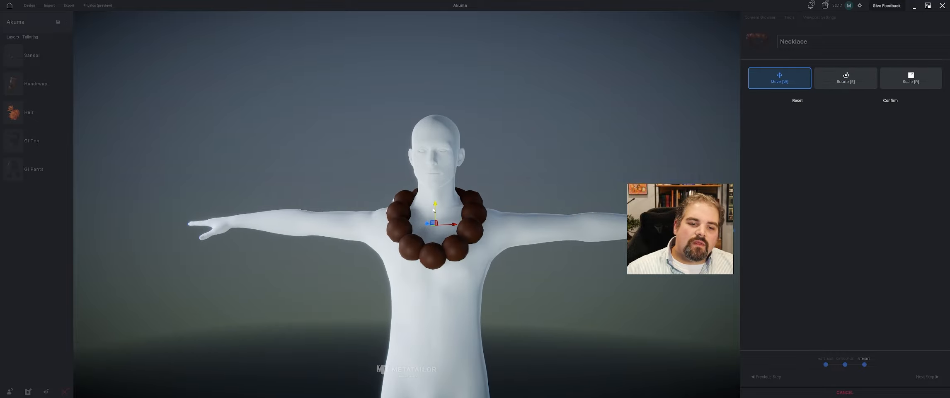
middle_click_drag(434, 195, 430, 227)
- Fine-tune the necklace's scale, settle its height on the mannequin's shoulders, and confirm the fitment
key("r")
left_click_drag(441, 219, 442, 217)
middle_click_drag(443, 217, 407, 214)
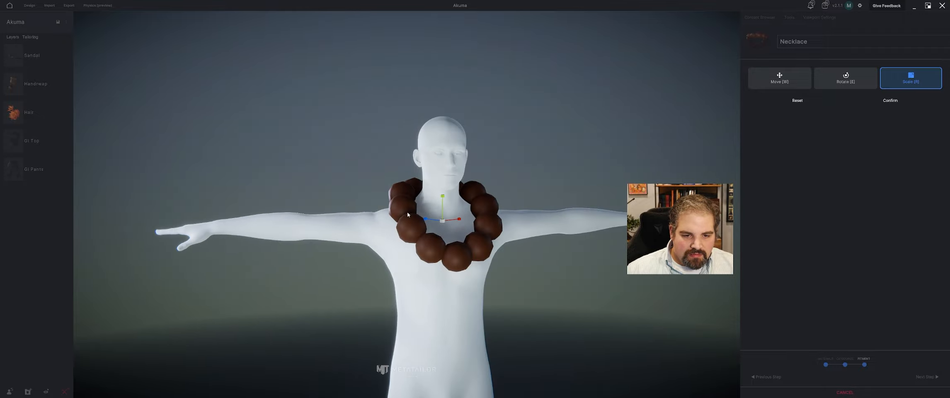
left_click_drag(444, 225, 448, 224)
middle_click_drag(488, 178, 407, 200)
key("w")
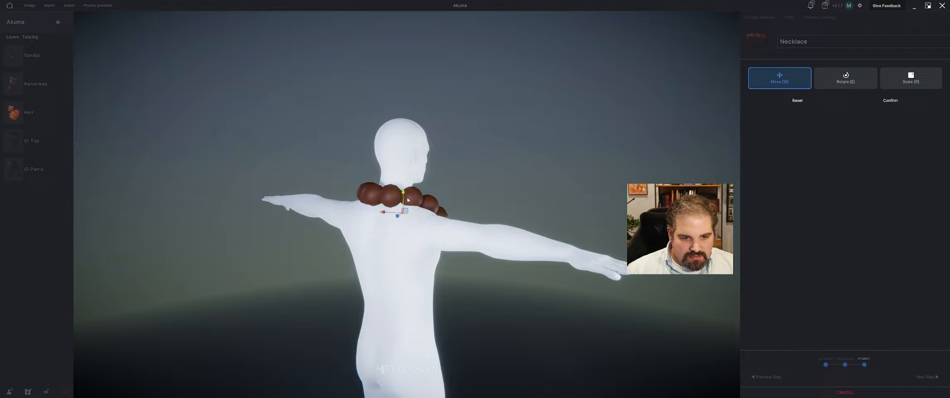
left_click_drag(404, 194, 401, 195)
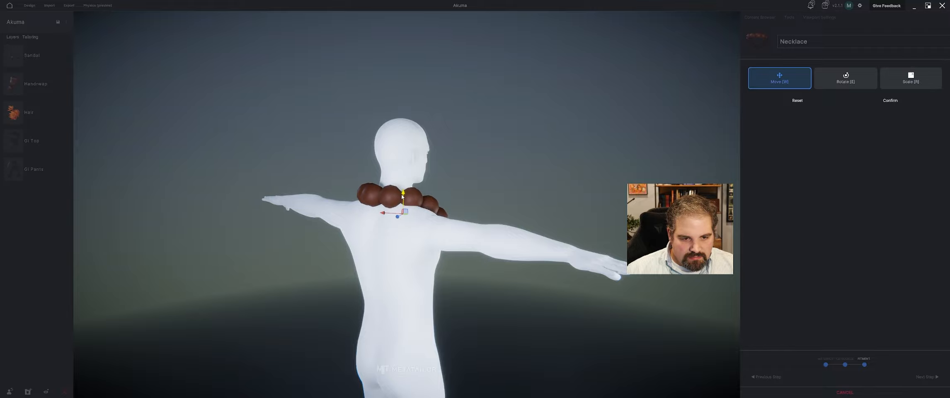
left_click(890, 100)
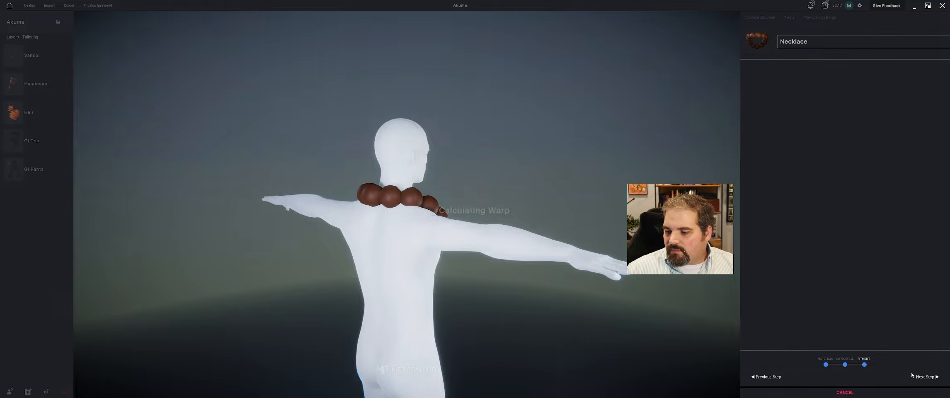
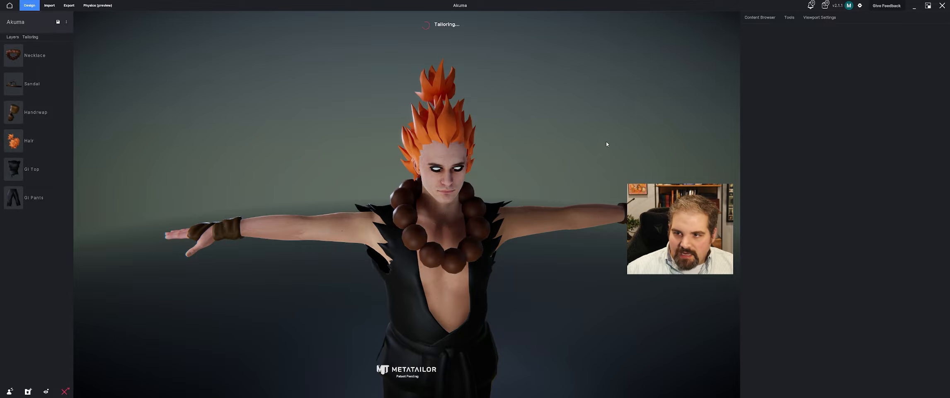
- Rotate the necklace to adjust its tilt and move it closer around the avatar's neck
left_click_drag(526, 152, 474, 161)
left_click(441, 190)
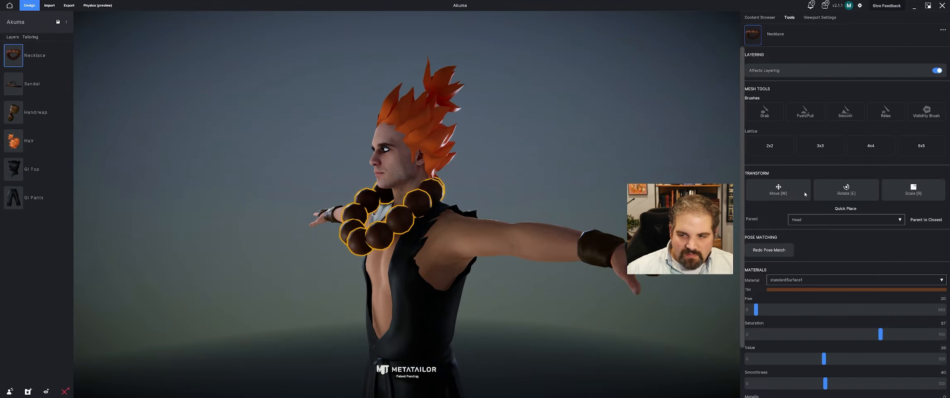
left_click(817, 191)
mouse_move(407, 206)
left_mouse_down()
mouse_move(372, 215)
mouse_move(392, 203)
left_mouse_up()
key("w")
middle_click_drag(338, 245, 462, 250)
left_click_drag(453, 244, 432, 233)
middle_click_drag(432, 233, 392, 201)
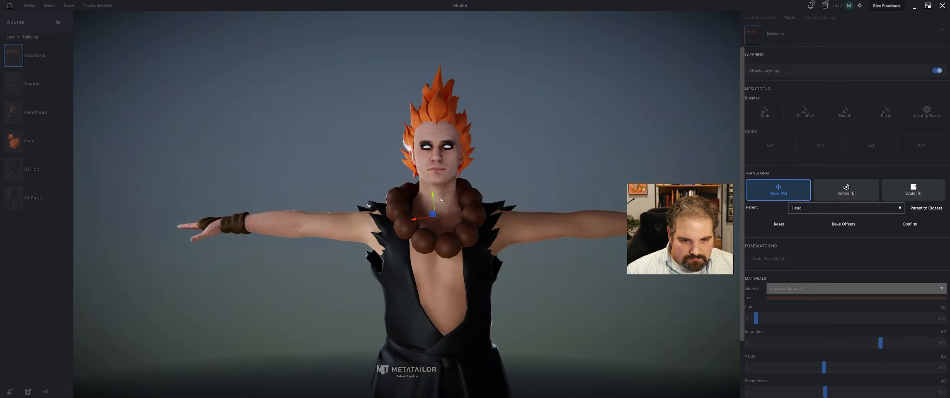
- Centre the necklace on the avatar's neck so its beads rest evenly on both shoulders
key("e")
left_click_drag(445, 219, 442, 200)
key("w")
key("e")
key("w")
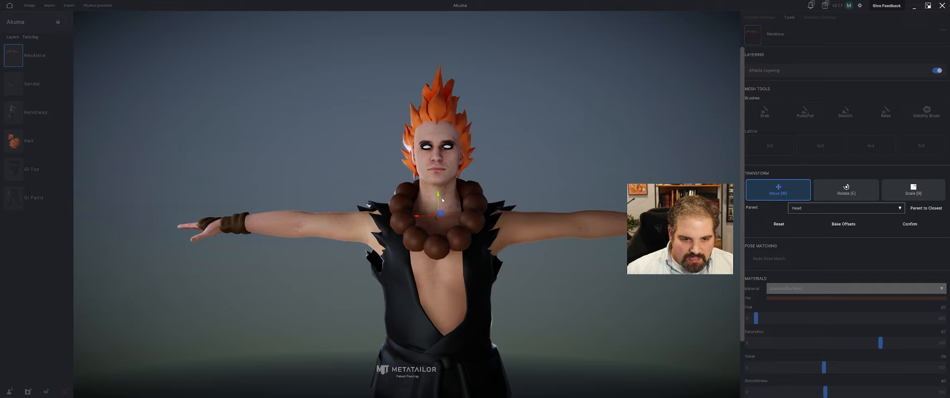
- Parent the necklace to the Neck bone and turn off its Affects Layering option
middle_click_drag(436, 201, 495, 210)
right_click_drag(439, 197, 663, 214)
left_click(870, 209)
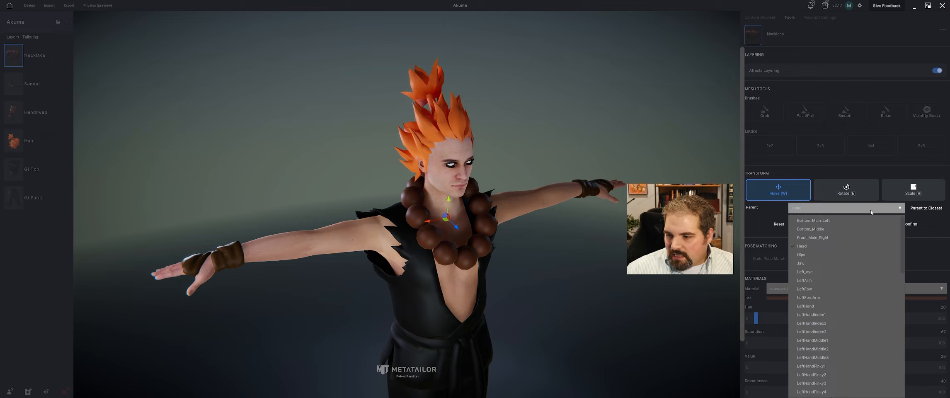
scroll(839, 282, "down", 6)
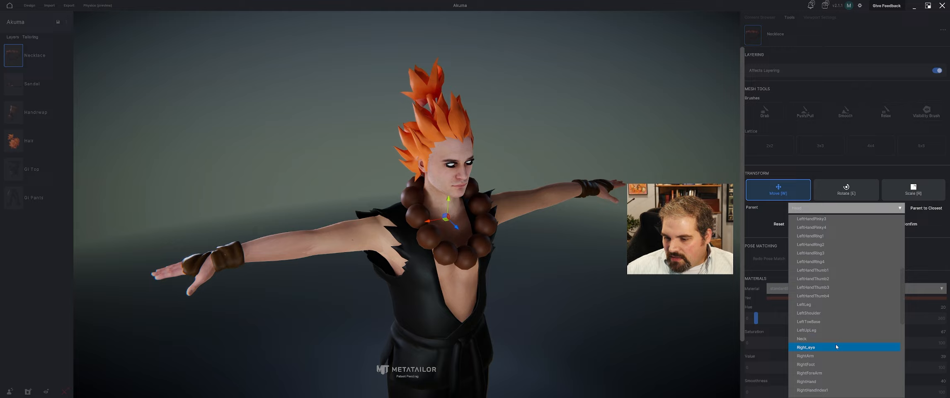
left_click(834, 339)
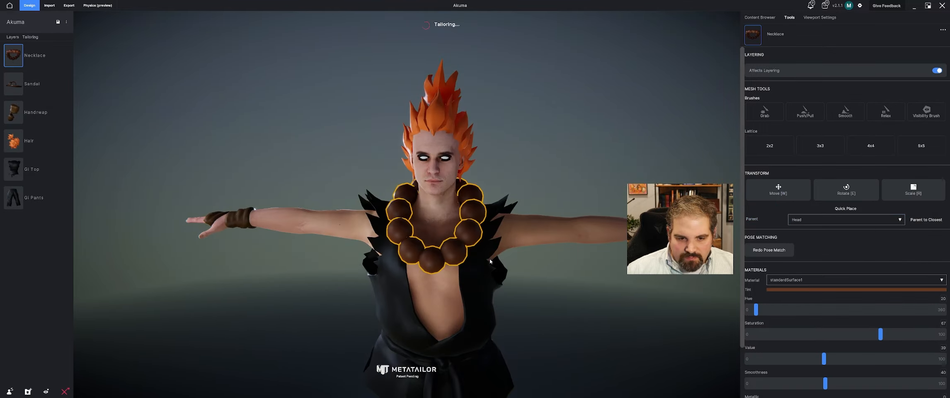
left_click_drag(499, 185, 389, 209)
left_click_drag(486, 165, 649, 81)
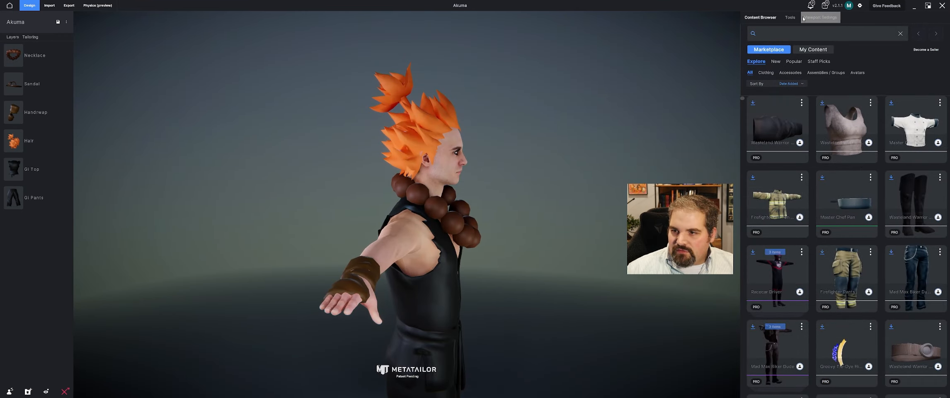
left_click(789, 18)
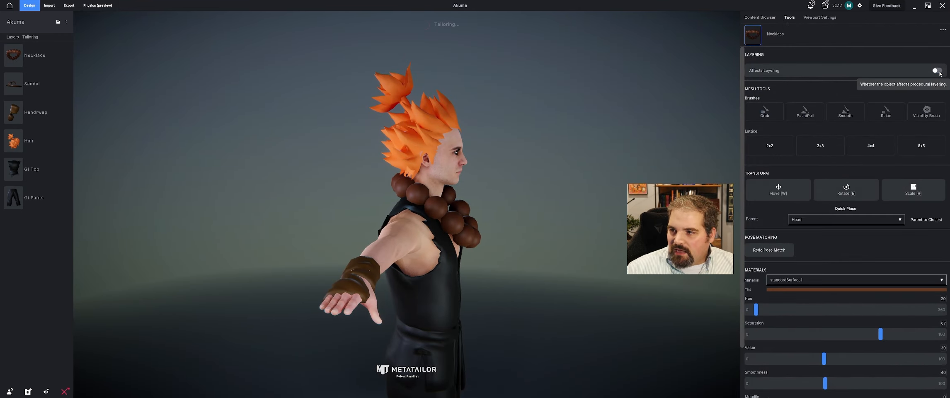
- Examine the complete Akuma outfit on the avatar from head to sandals
mouse_move(412, 146)
left_mouse_down()
mouse_move(471, 131)
mouse_move(359, 143)
mouse_move(409, 151)
left_mouse_up()
scroll(408, 152, "down", 1)
left_click(564, 159)
scroll(476, 183, "down", 3)
left_click_drag(390, 193, 454, 236)
scroll(453, 236, "down", 1)
middle_click_drag(503, 259, 483, 183)
middle_click_drag(488, 228, 489, 247)
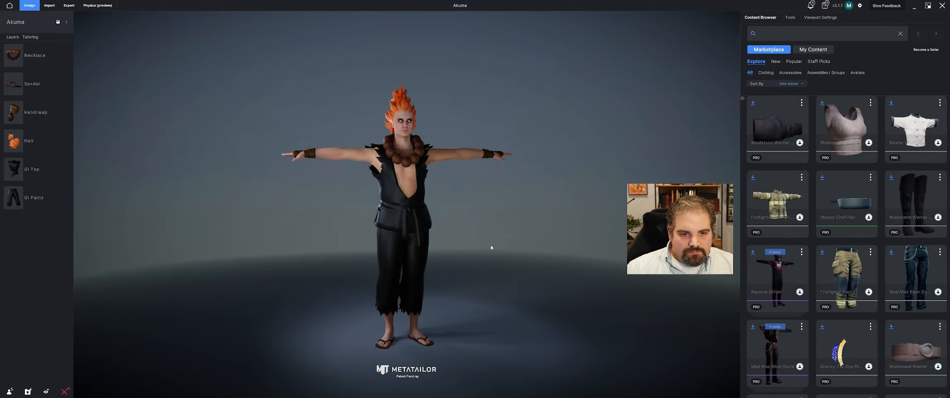
left_click_drag(464, 247, 414, 248)
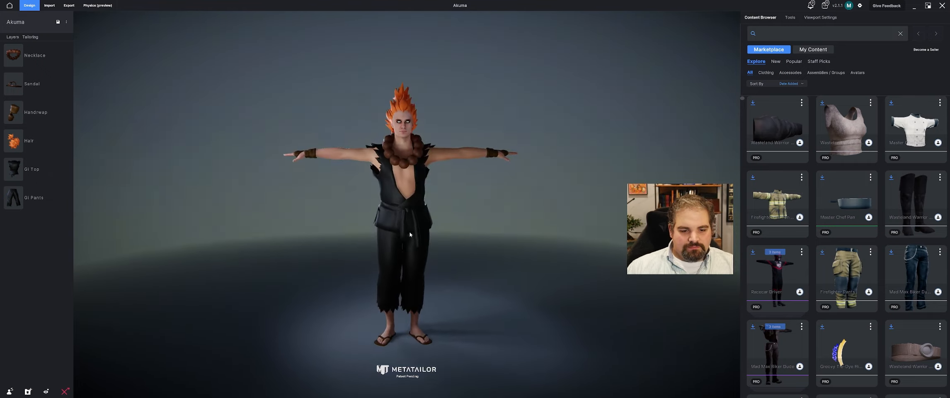
- Preview the outfit with the Running and Sword and Shield Attack animations, and return the avatar to Bindpose
left_click(829, 16)
left_click(845, 166)
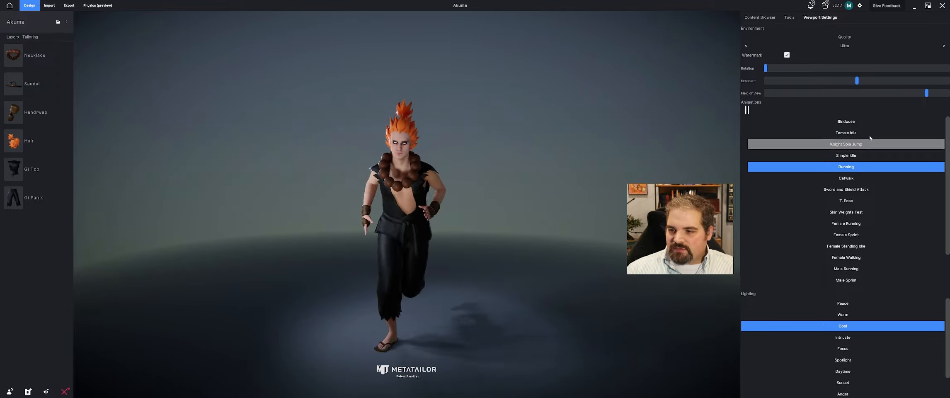
left_click(854, 192)
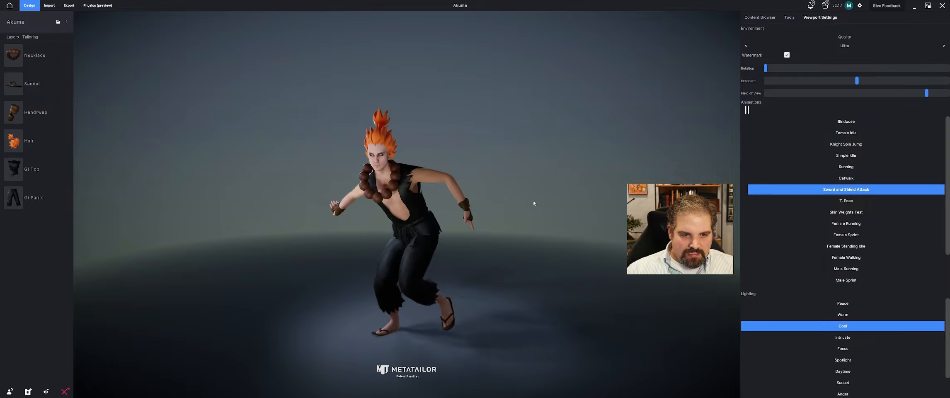
left_click(855, 125)
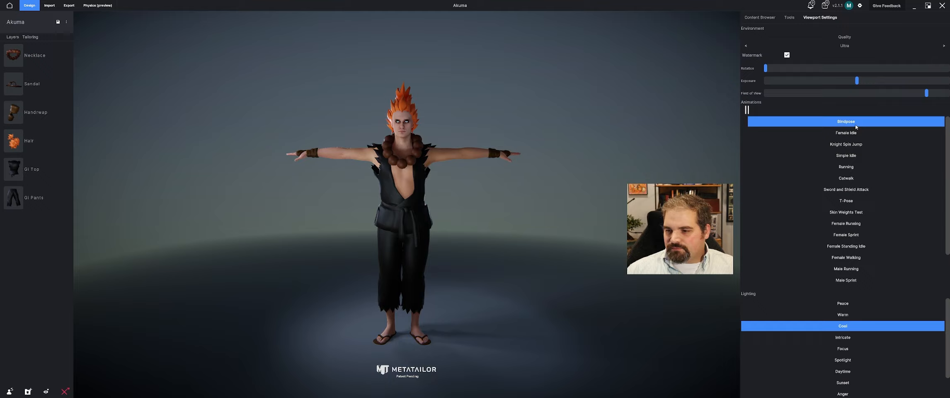
- Change the avatar to the dark-skinned reduced FBX model from My Content and transfer the current equips to it
left_click(760, 17)
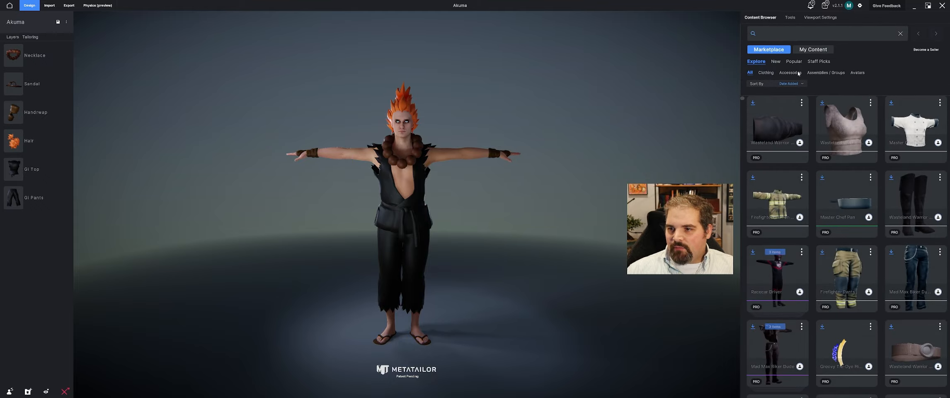
left_click(849, 76)
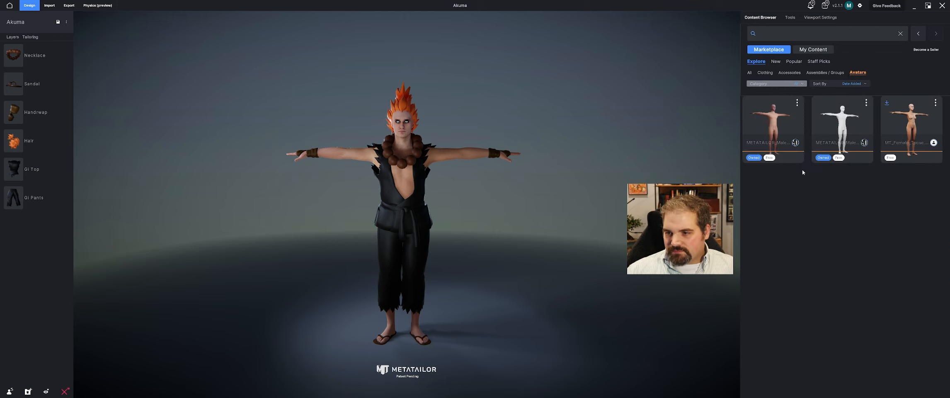
mouse_move(909, 147)
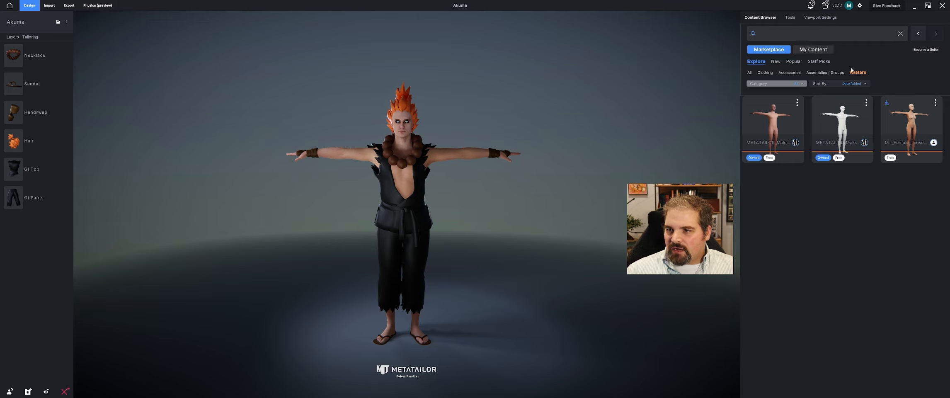
left_click(813, 49)
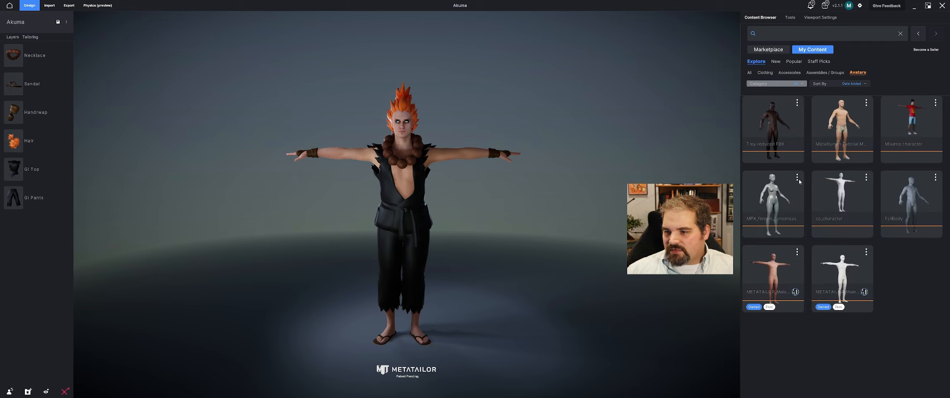
mouse_move(787, 231)
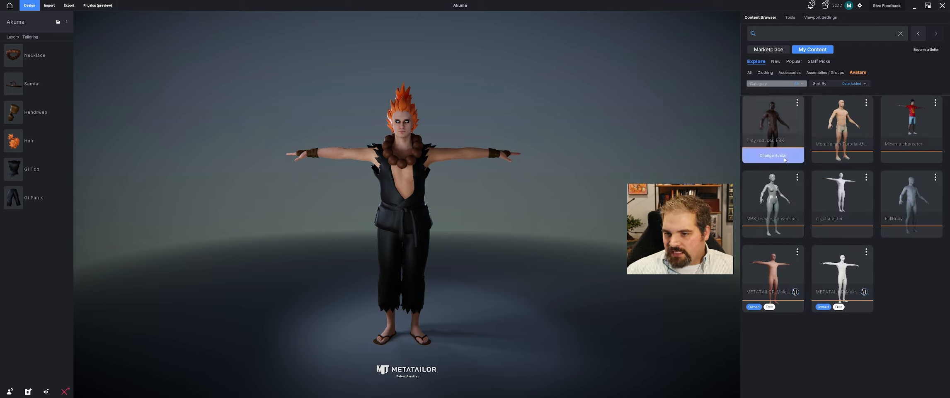
left_click(784, 156)
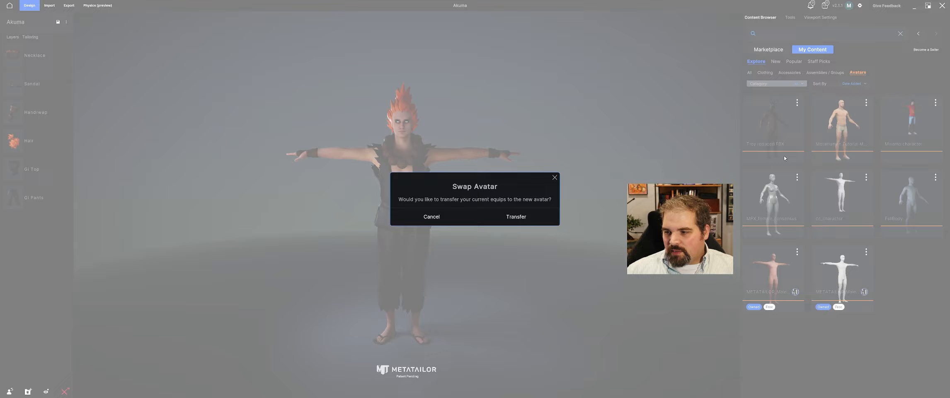
left_click(514, 210)
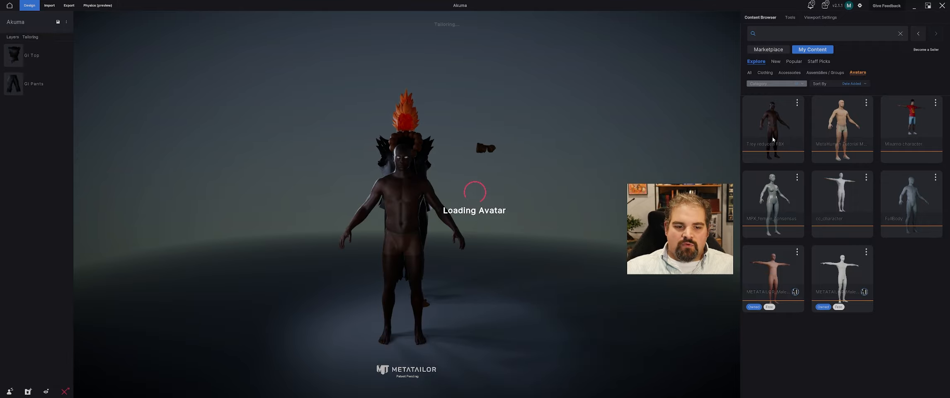
- Check the outfit's fit on the new avatar, and swap to the female MPX avatar with all equips transferred
mouse_move(487, 137)
left_mouse_down()
mouse_move(523, 143)
mouse_move(482, 144)
left_mouse_up()
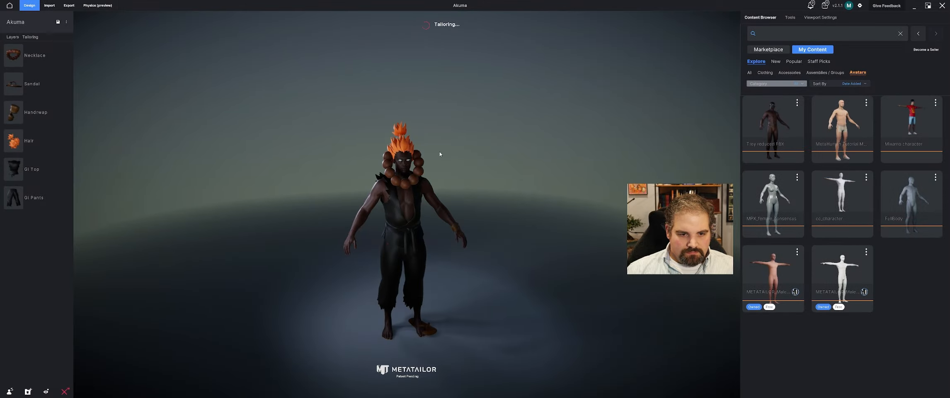
scroll(433, 163, "up", 4)
left_click_drag(434, 165, 502, 191)
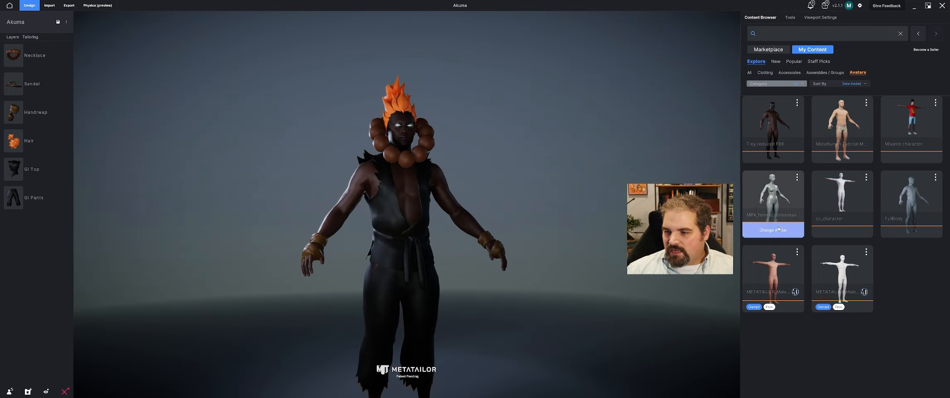
left_click(773, 230)
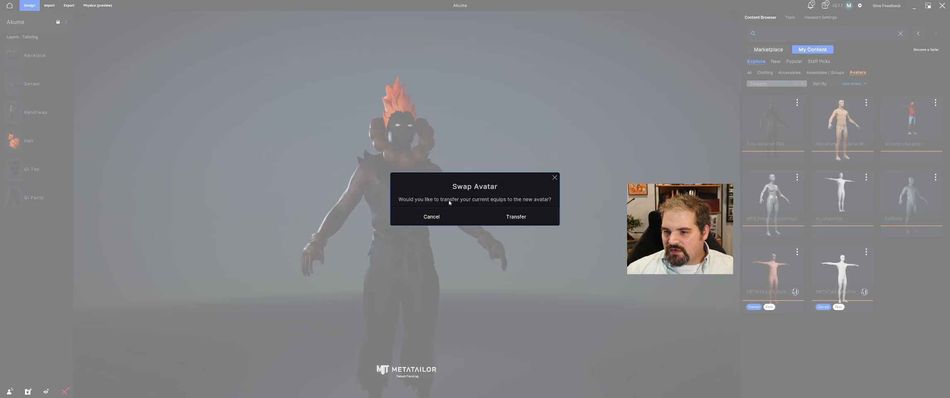
left_click(523, 217)
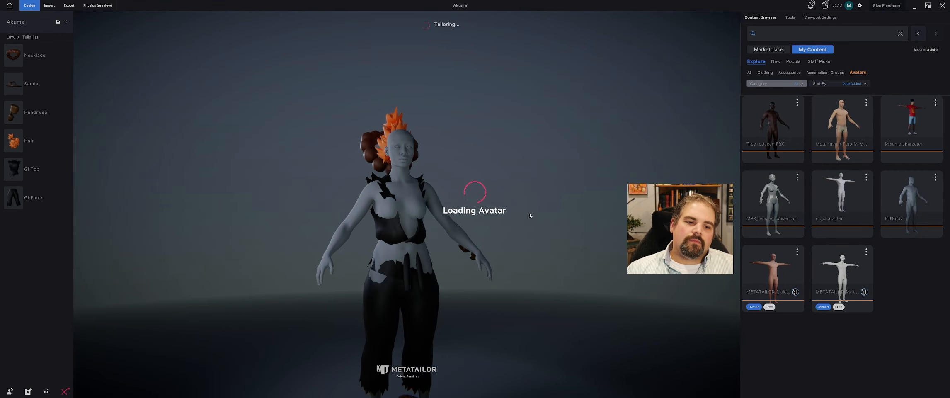
- Lower the necklace from the female avatar's face onto her shoulders and chest, and confirm the placement
left_click_drag(506, 186, 420, 128)
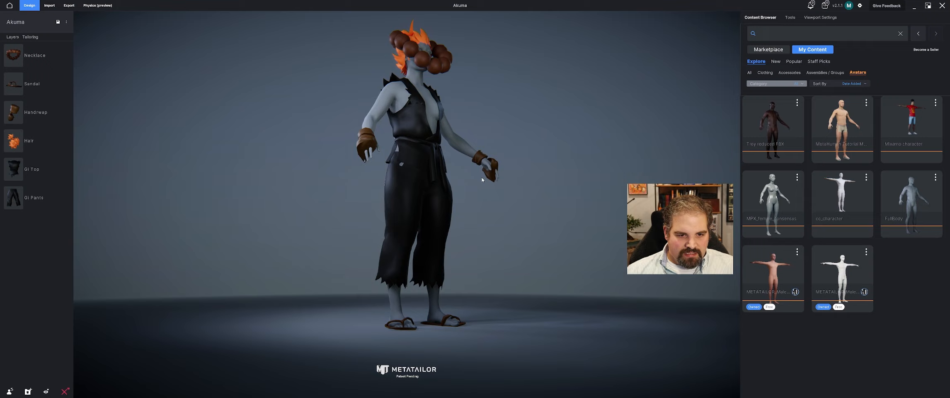
left_click_drag(481, 178, 511, 214)
left_click_drag(521, 238, 488, 207)
left_click(483, 192)
key("w")
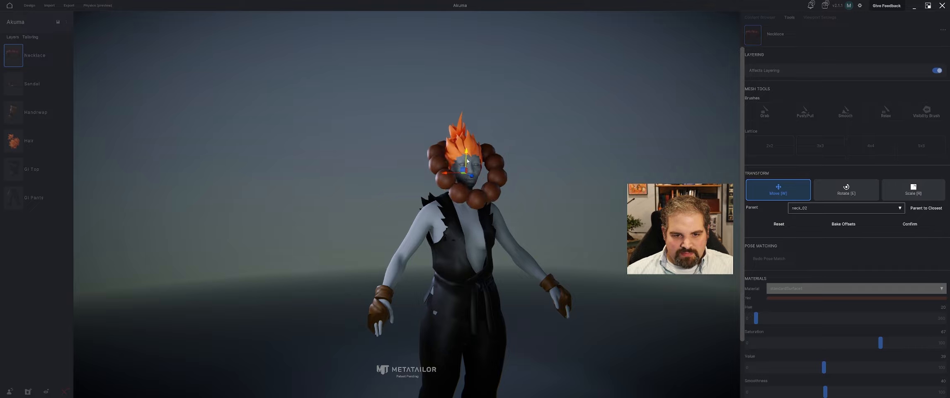
left_click_drag(468, 162, 445, 225)
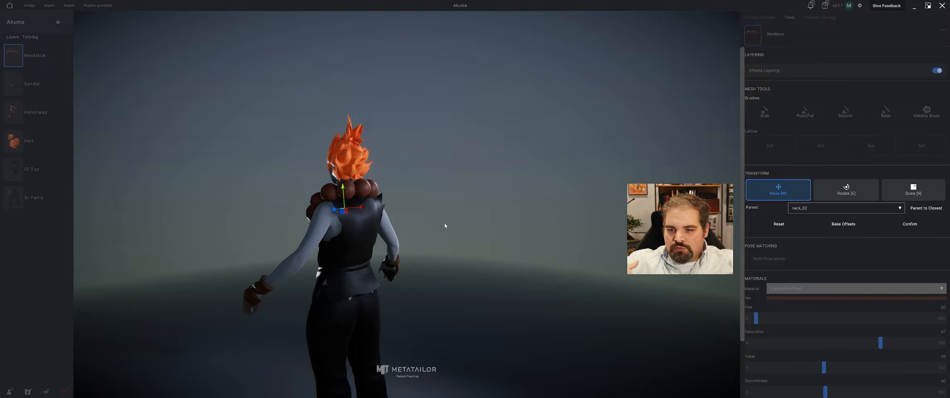
left_click_drag(375, 186, 496, 189)
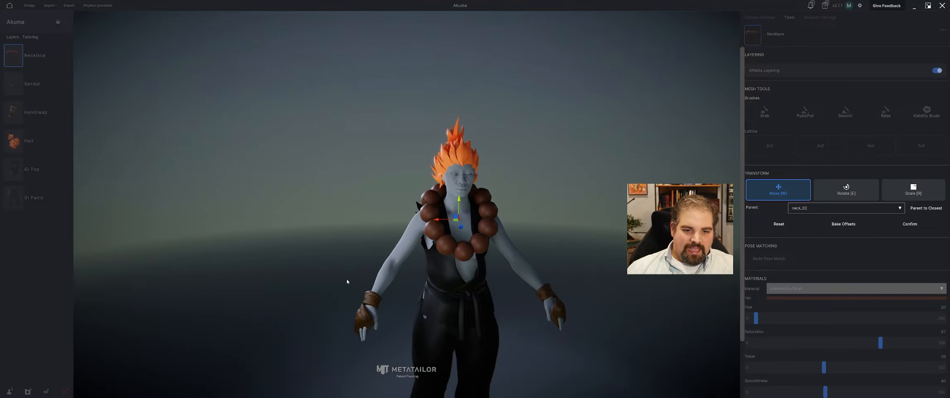
middle_click_drag(468, 299, 456, 270)
scroll(548, 204, "up", 3)
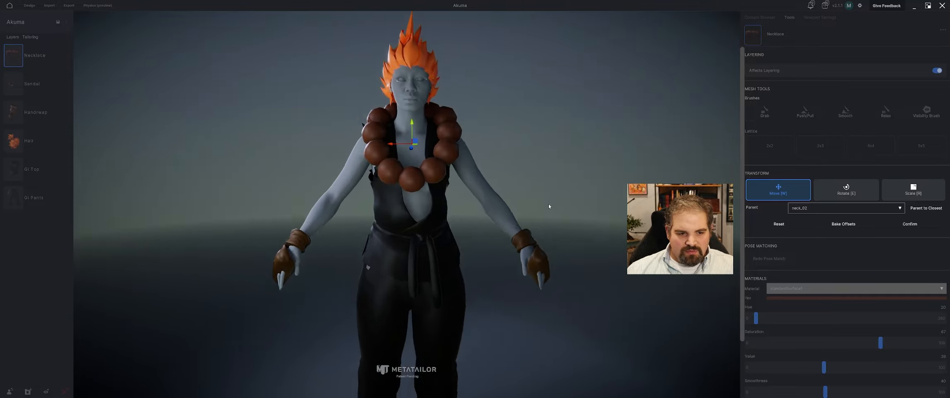
middle_click_drag(548, 204, 523, 236)
left_click_drag(523, 236, 419, 256)
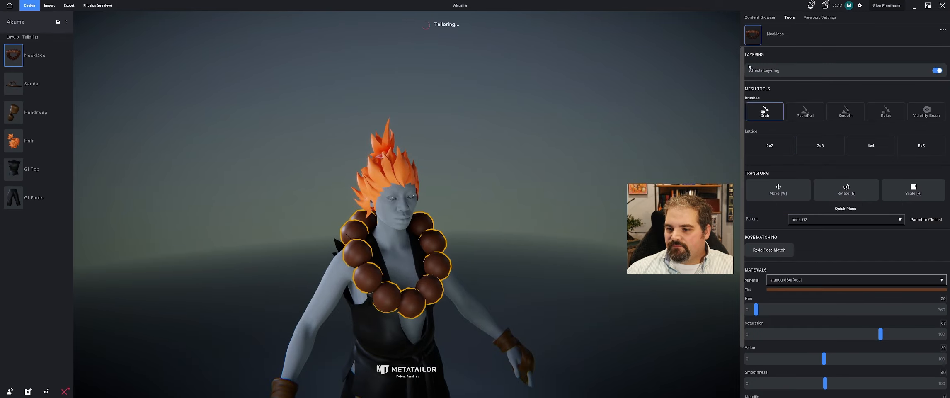
- Swap back to the skin-toned METATAILOR male avatar from My Content, transferring the current equips
left_click(824, 17)
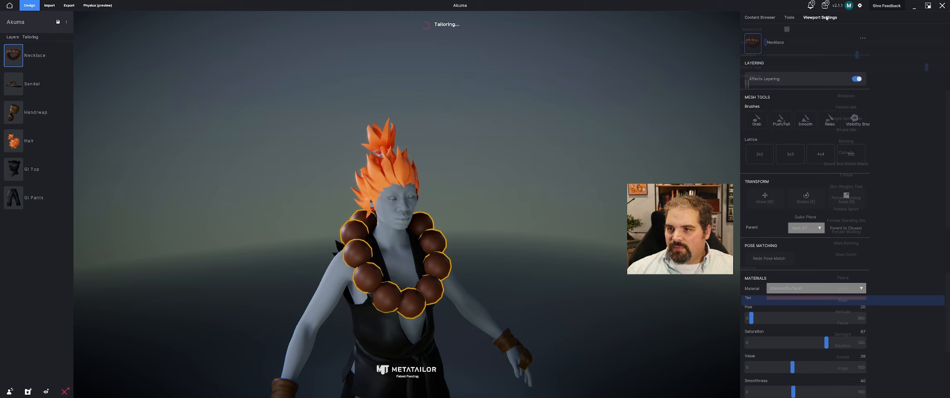
left_click(789, 17)
left_click(759, 18)
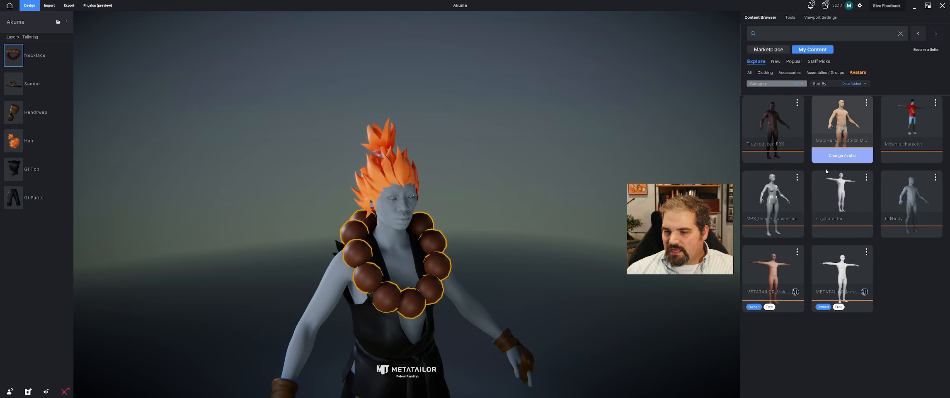
left_click(785, 308)
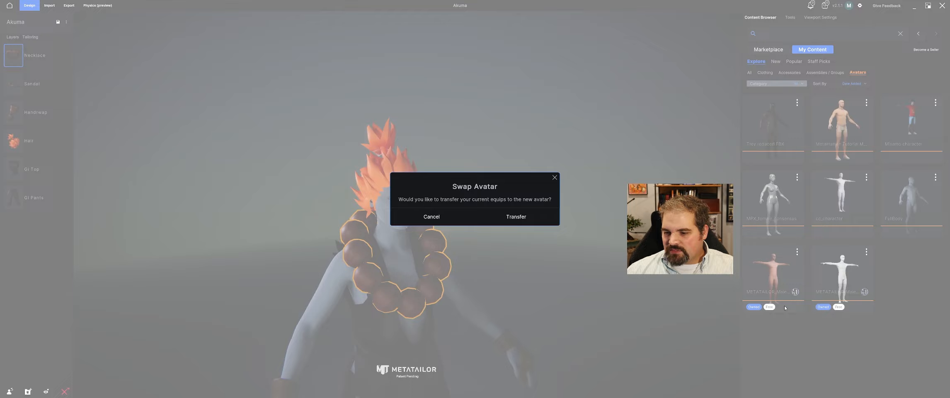
left_click(494, 218)
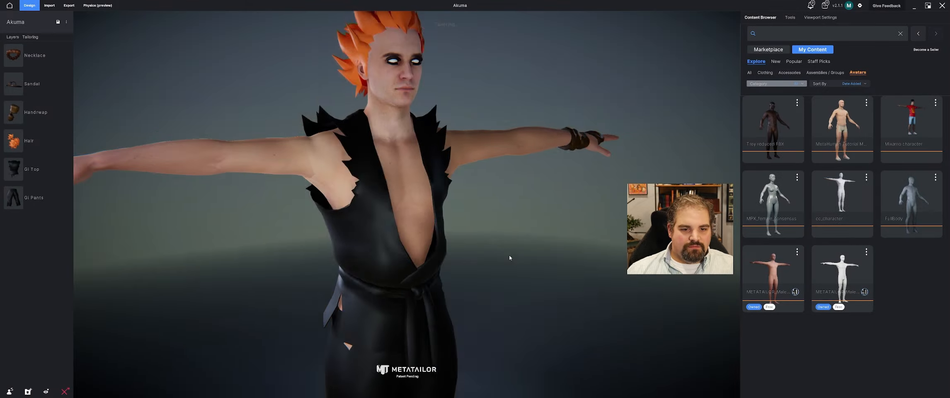
middle_click_drag(509, 255, 409, 284)
scroll(409, 284, "down", 3)
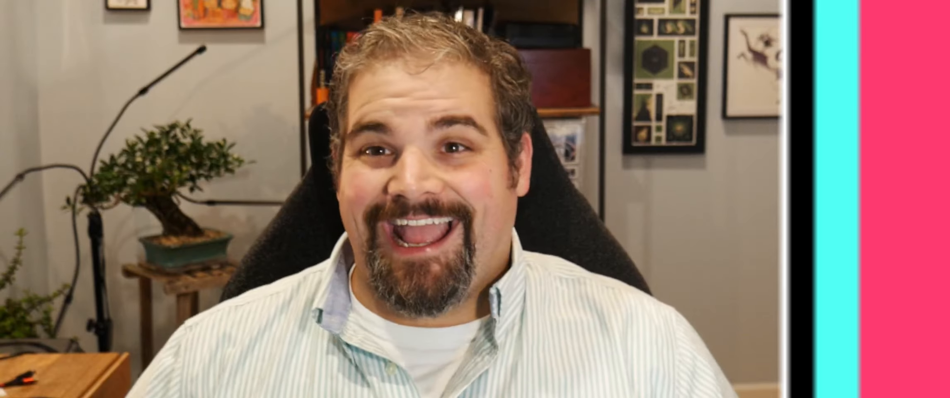